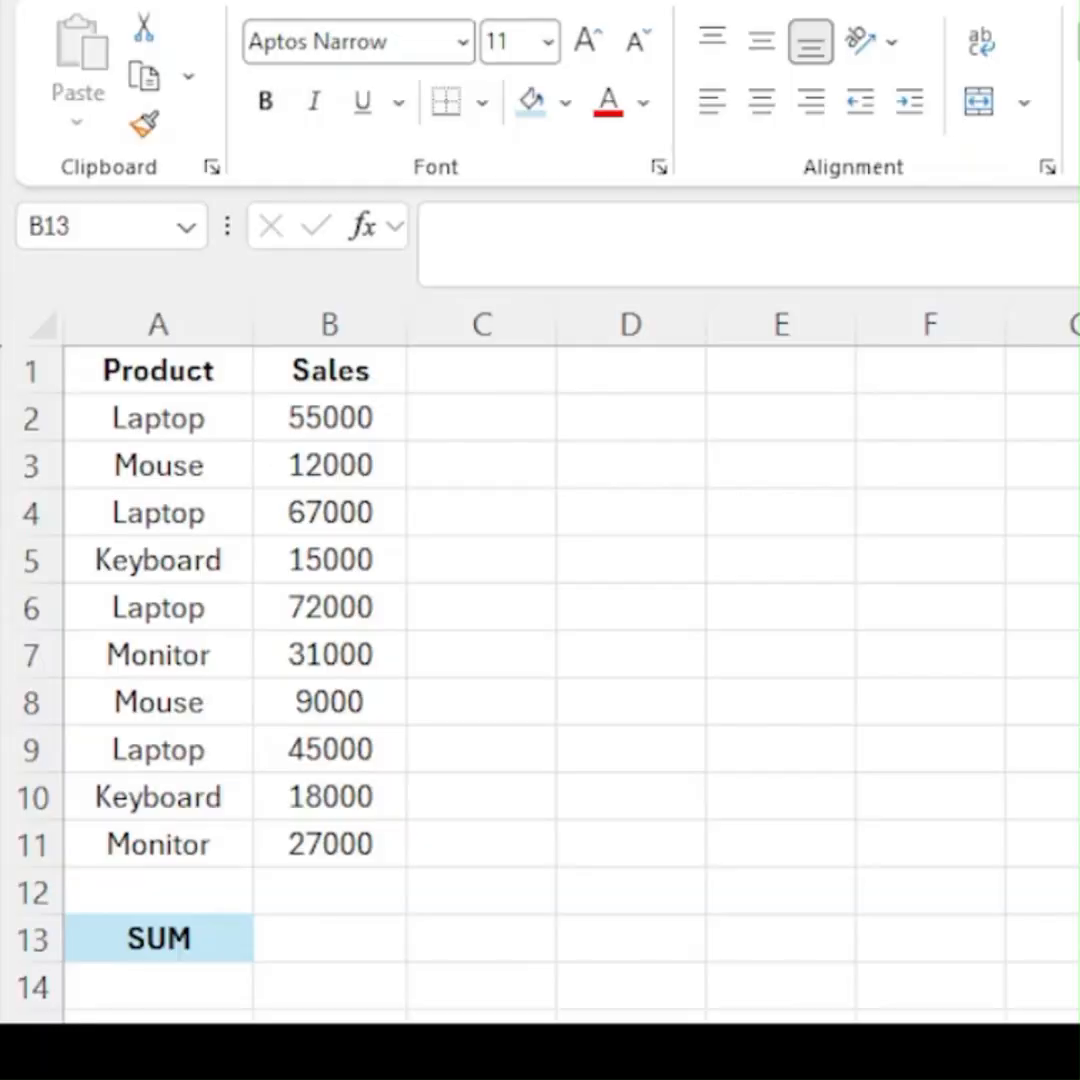
- Examine the sales values in B2:B11 as the range for the total
left_click(330, 939)
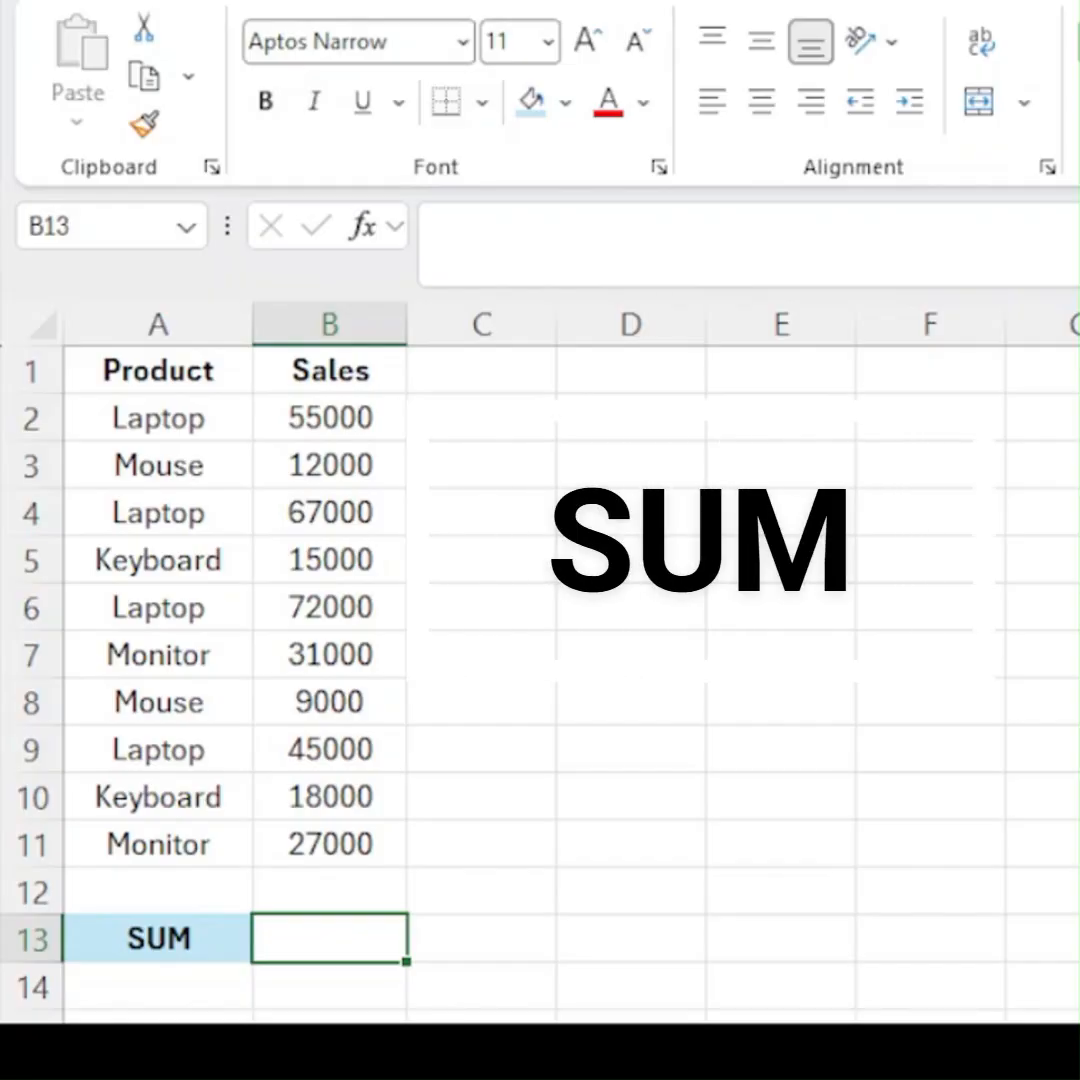
left_click(313, 419)
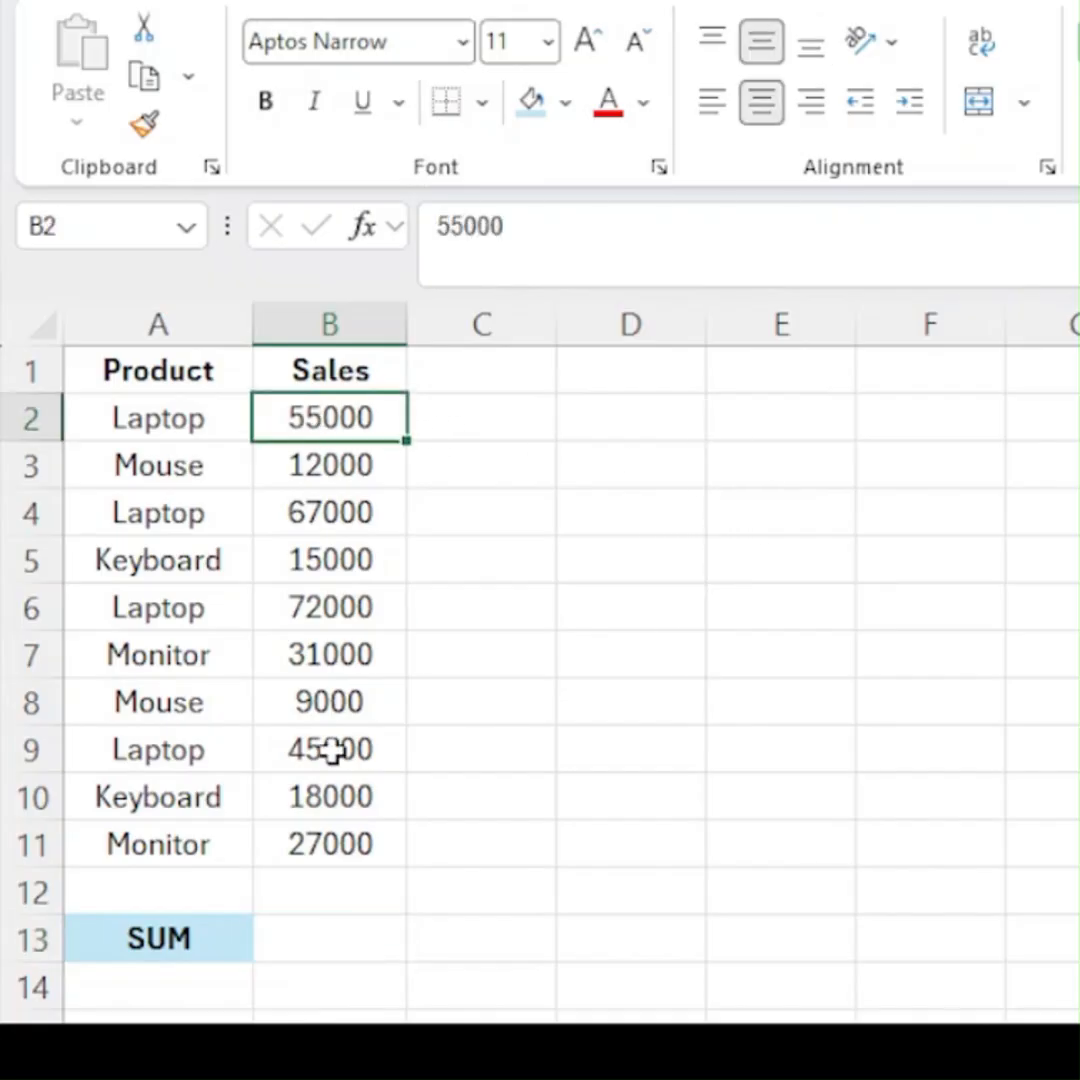
key("ctrl+shift+Down")
key("ctrl+shift+Left")
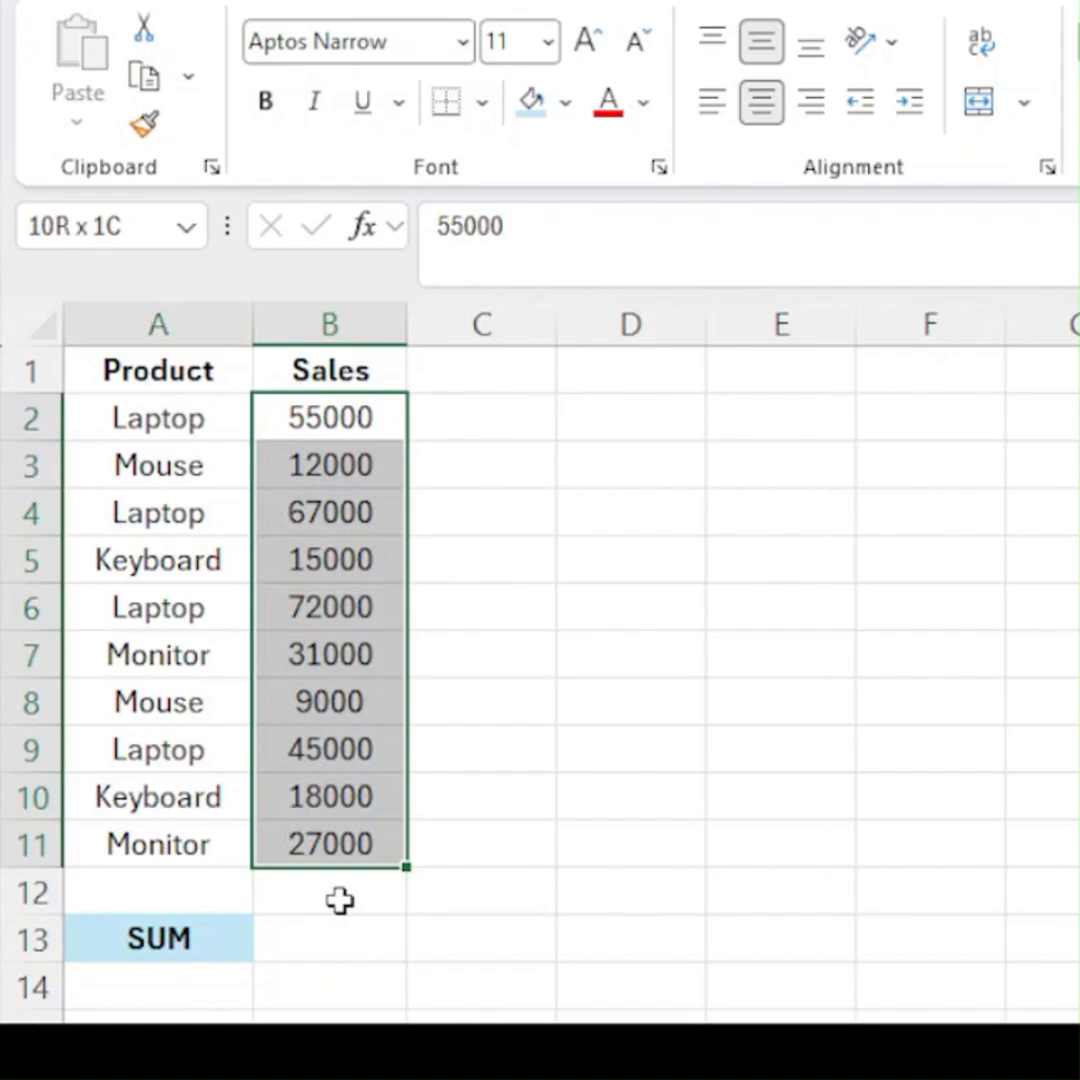
key("ctrl+shift+Up")
key("Down")
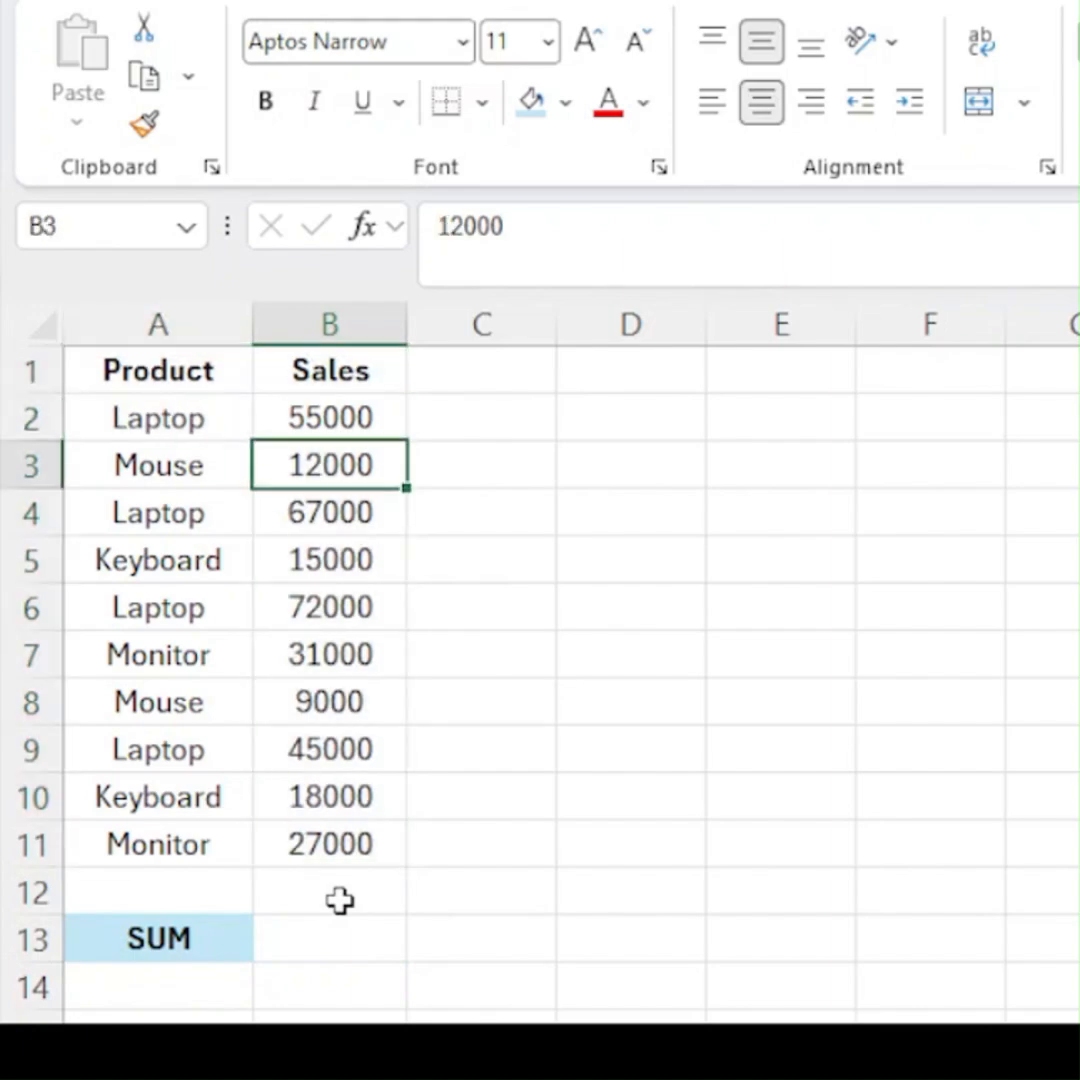
- Total the sales values in cell B13 with the formula =SUM(B2:B11)
left_click(342, 935)
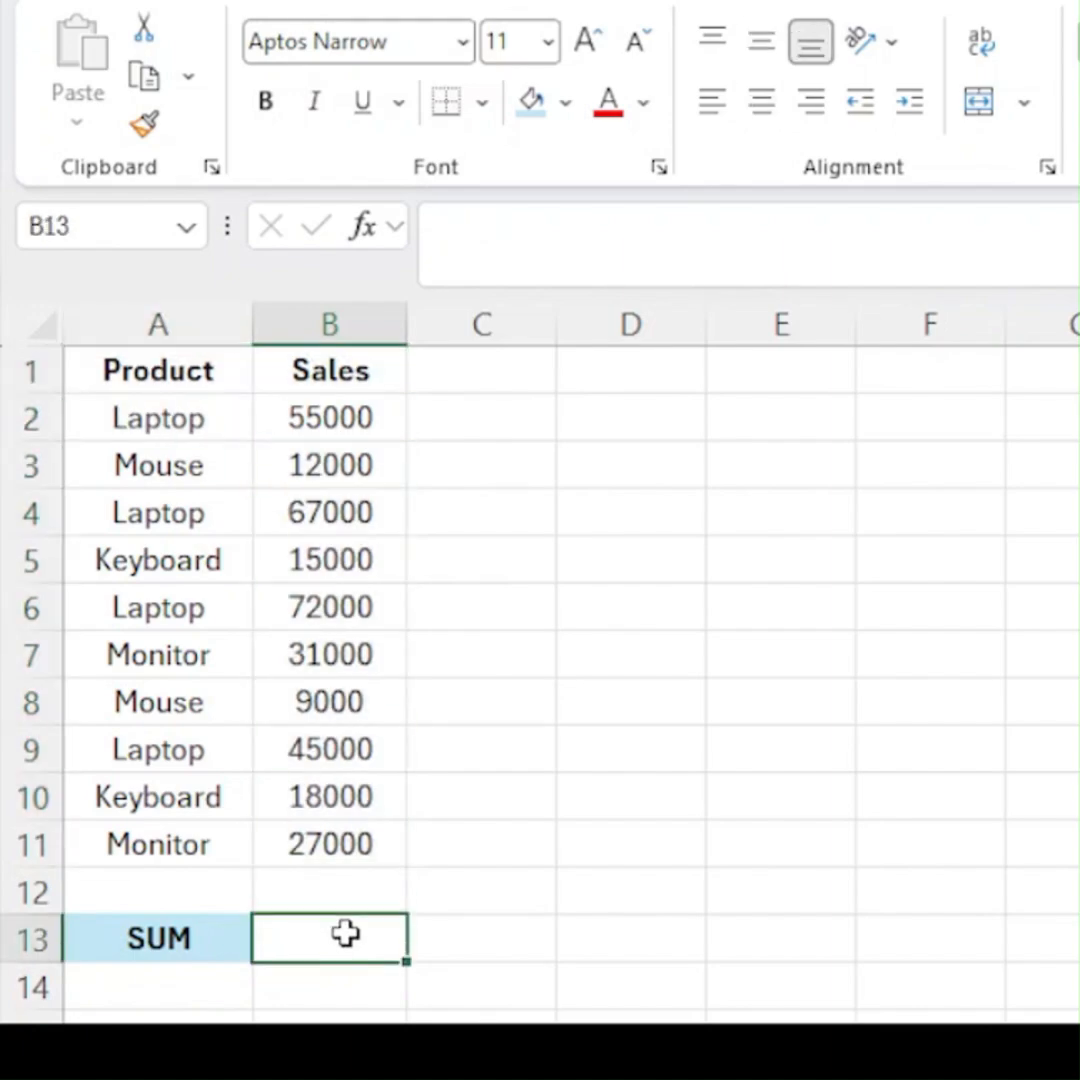
type("=sun")
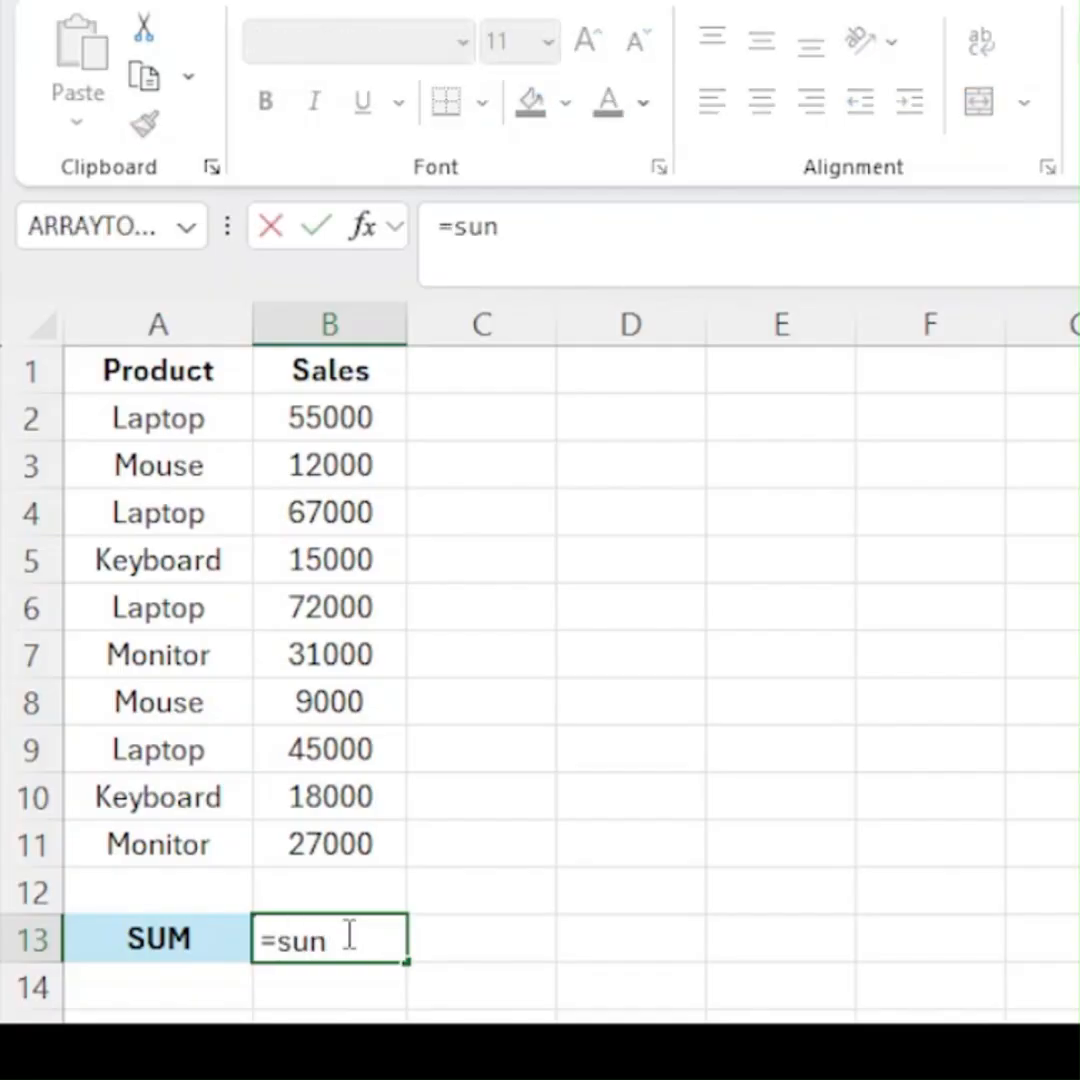
key("BackSpace")
type("m")
key("Tab")
key("Up")
key("Up")
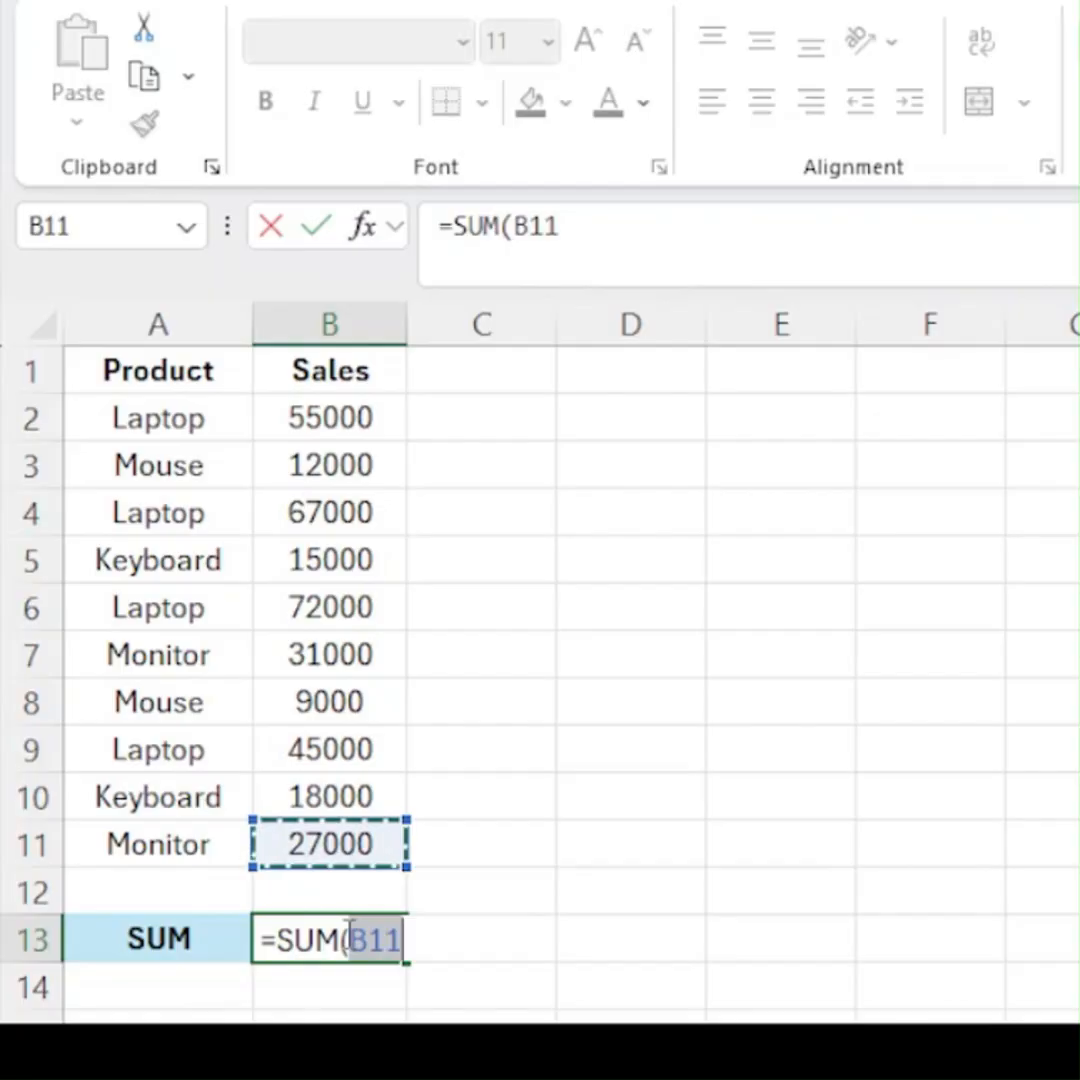
key("shift+Up")
key("shift+Up")
key("shift+Up")
key("shift+Up")
key("shift+Up")
key("shift+Up")
key("shift+Up")
key("shift+Up")
key("shift+Up")
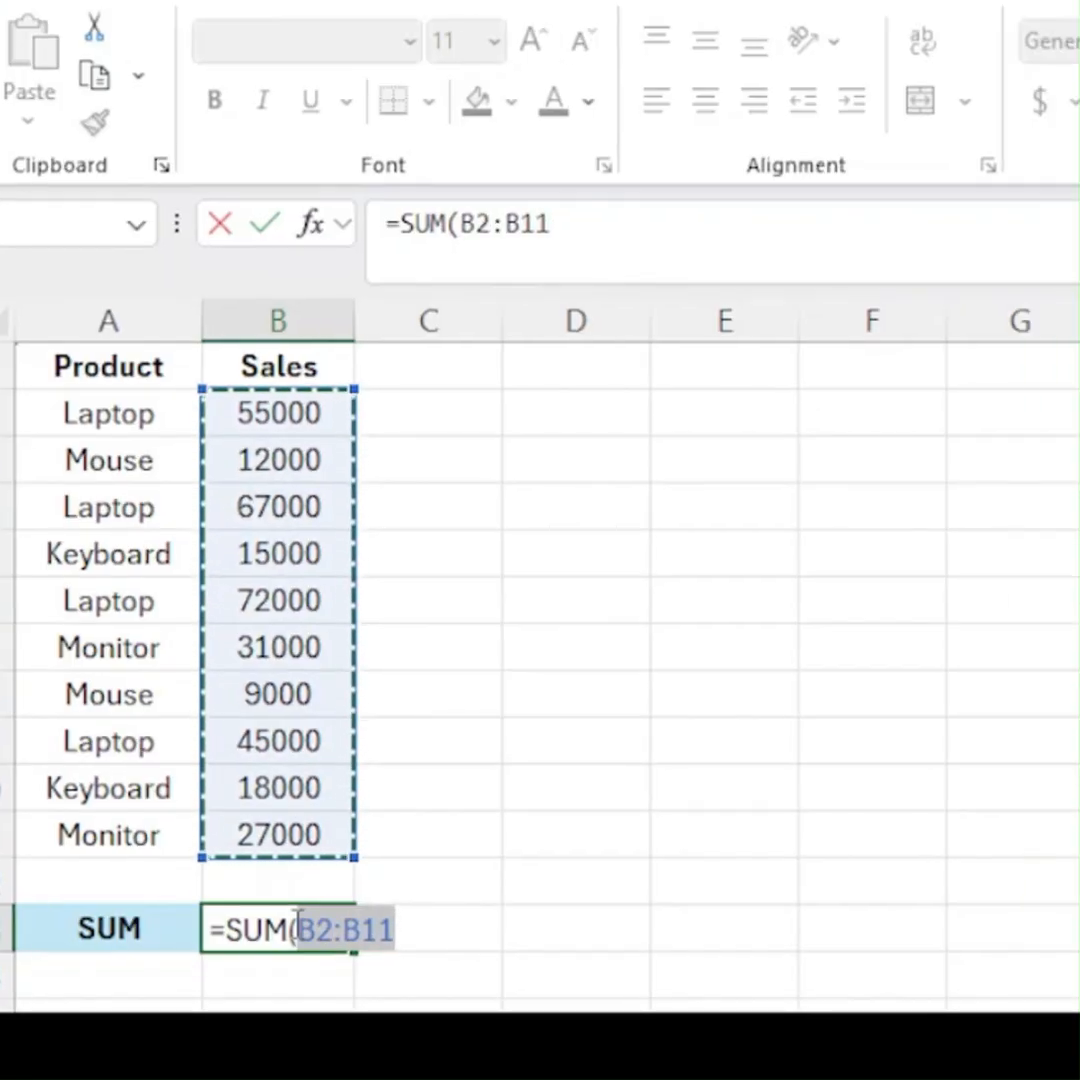
type(")")
key("Return")
left_click(293, 925)
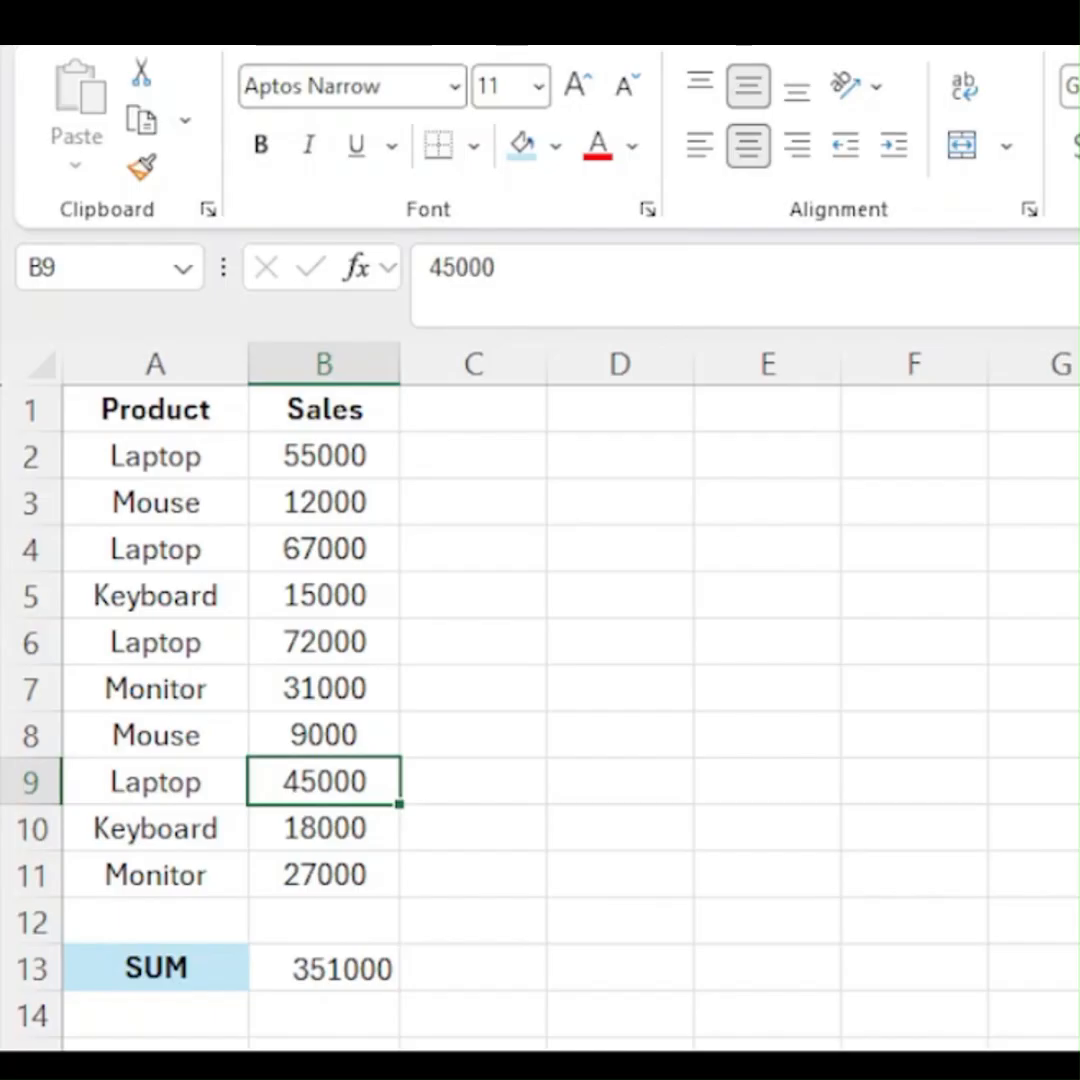
- Fill the four Laptop cells A2, A4, A6 and A9 with light blue
left_click(152, 457)
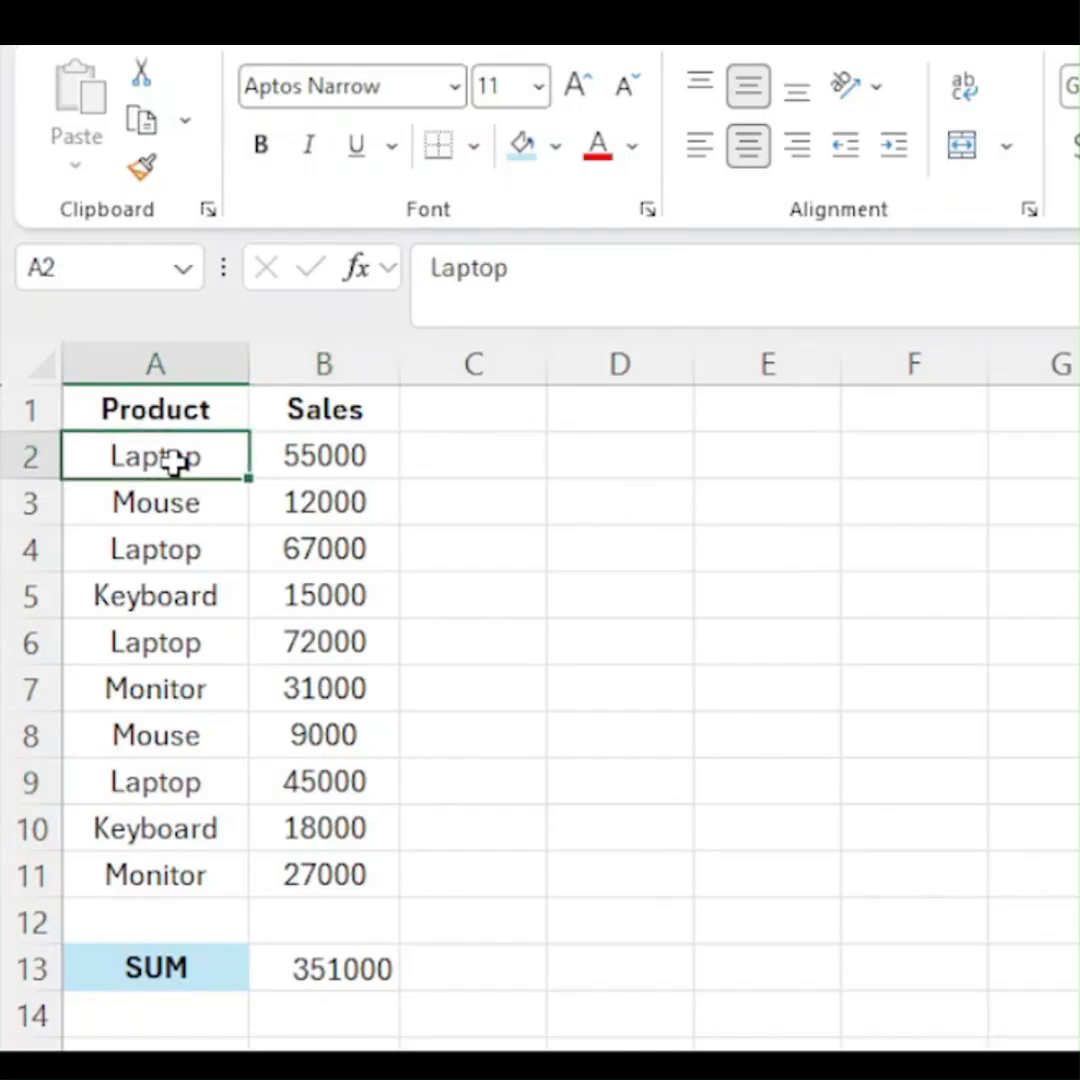
left_click(180, 552, "ctrl")
left_click(172, 642, "ctrl")
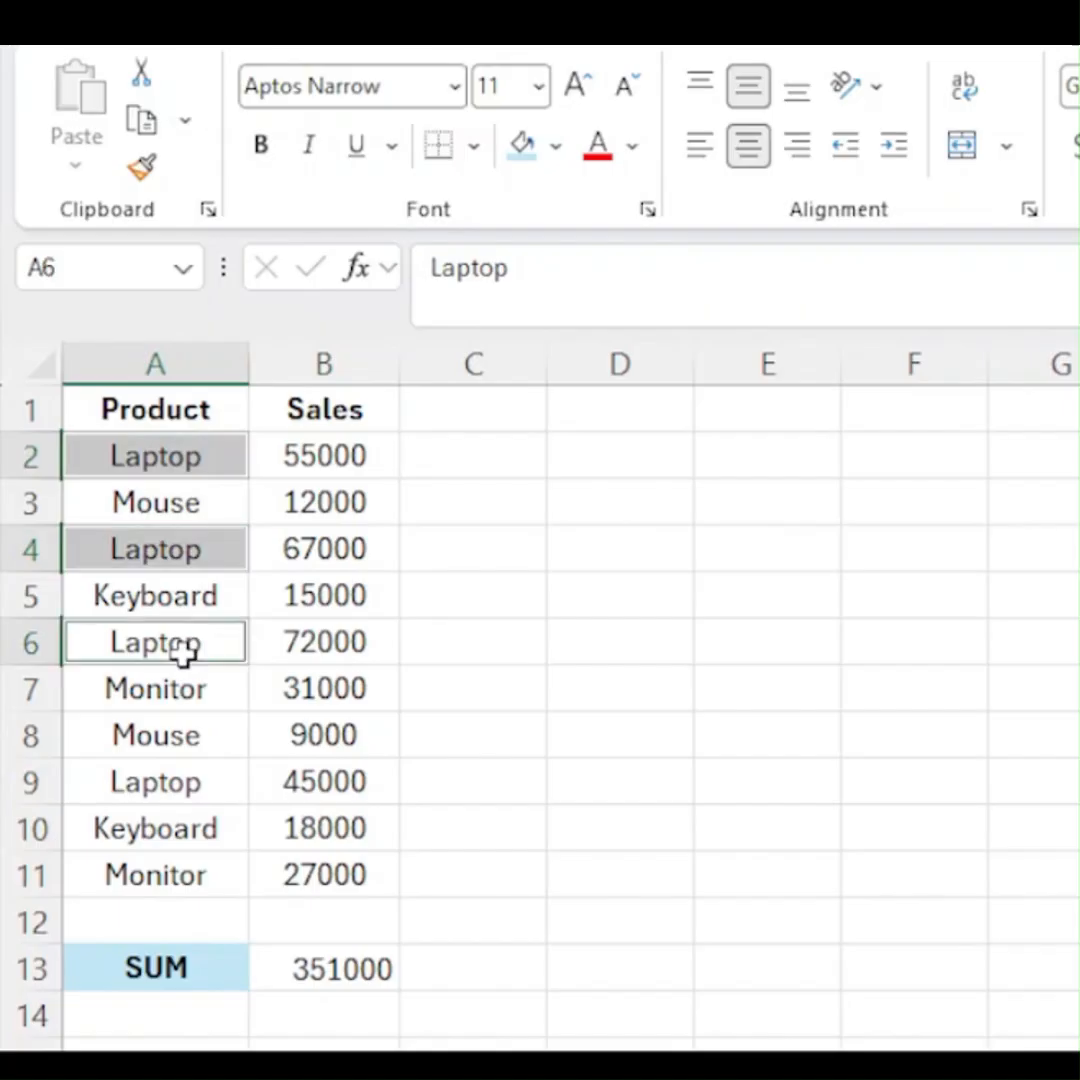
left_click(205, 782, "ctrl")
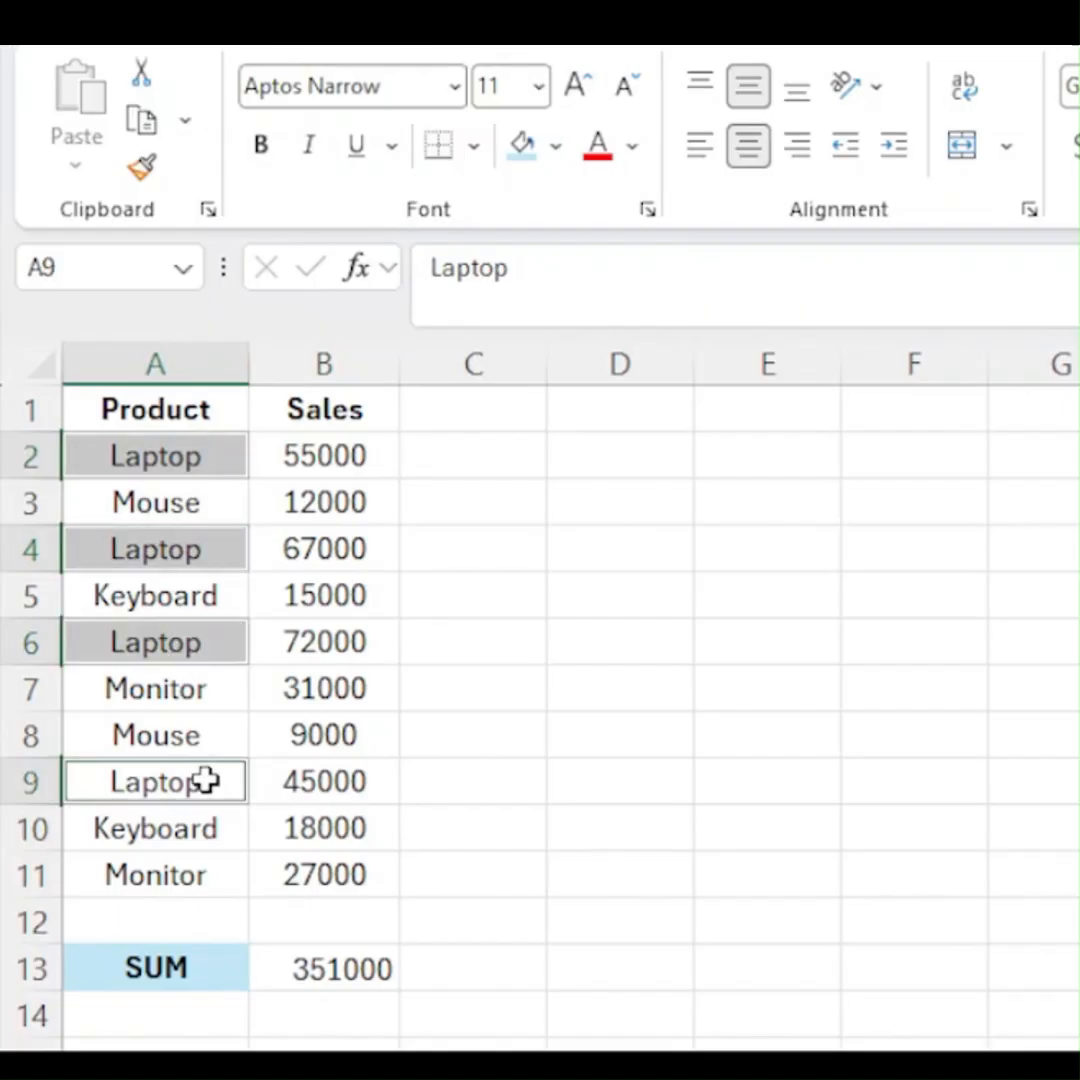
left_click(538, 157)
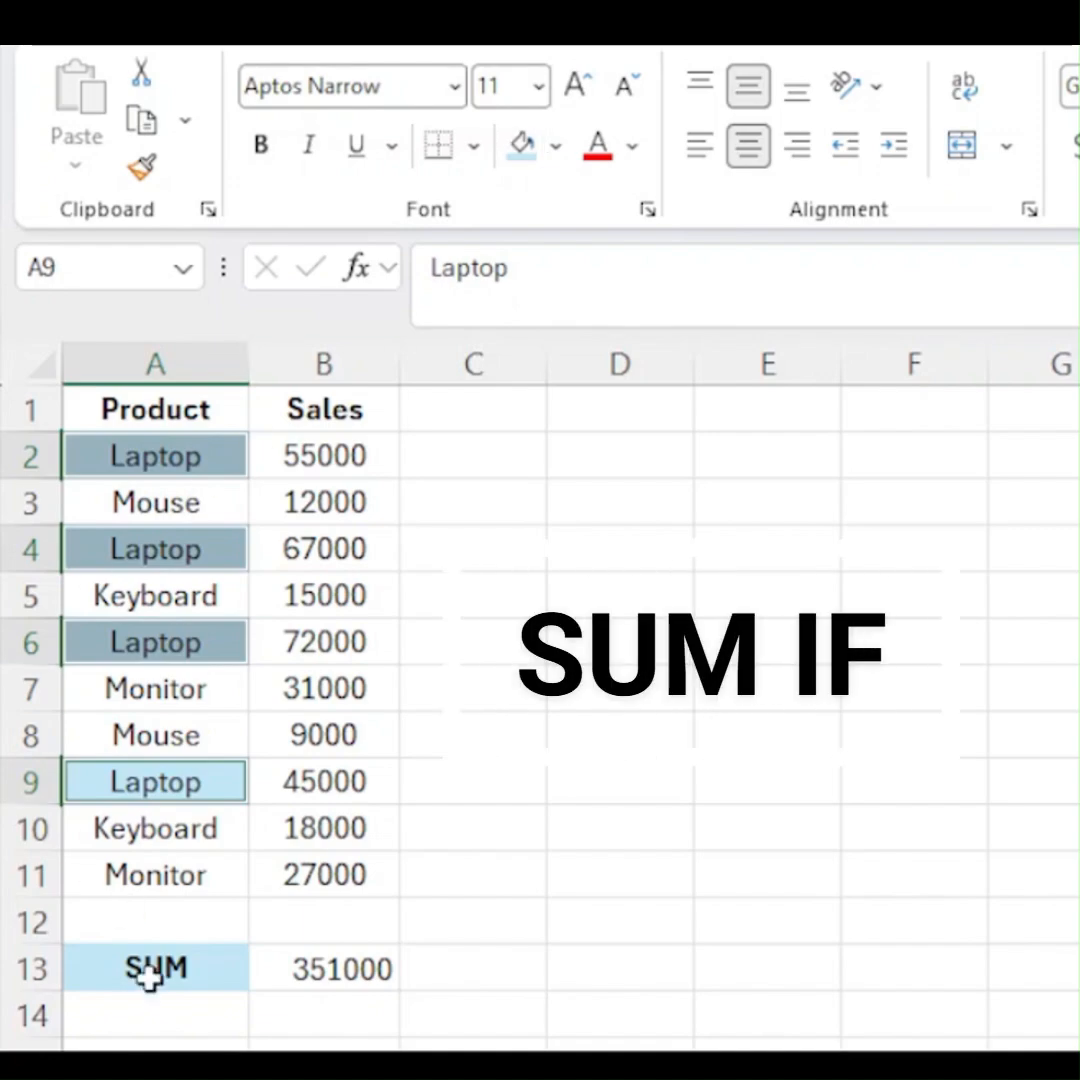
- Enter the label SUM IF in cell A14, below the SUM label
left_click(100, 1003)
type("SUM IF")
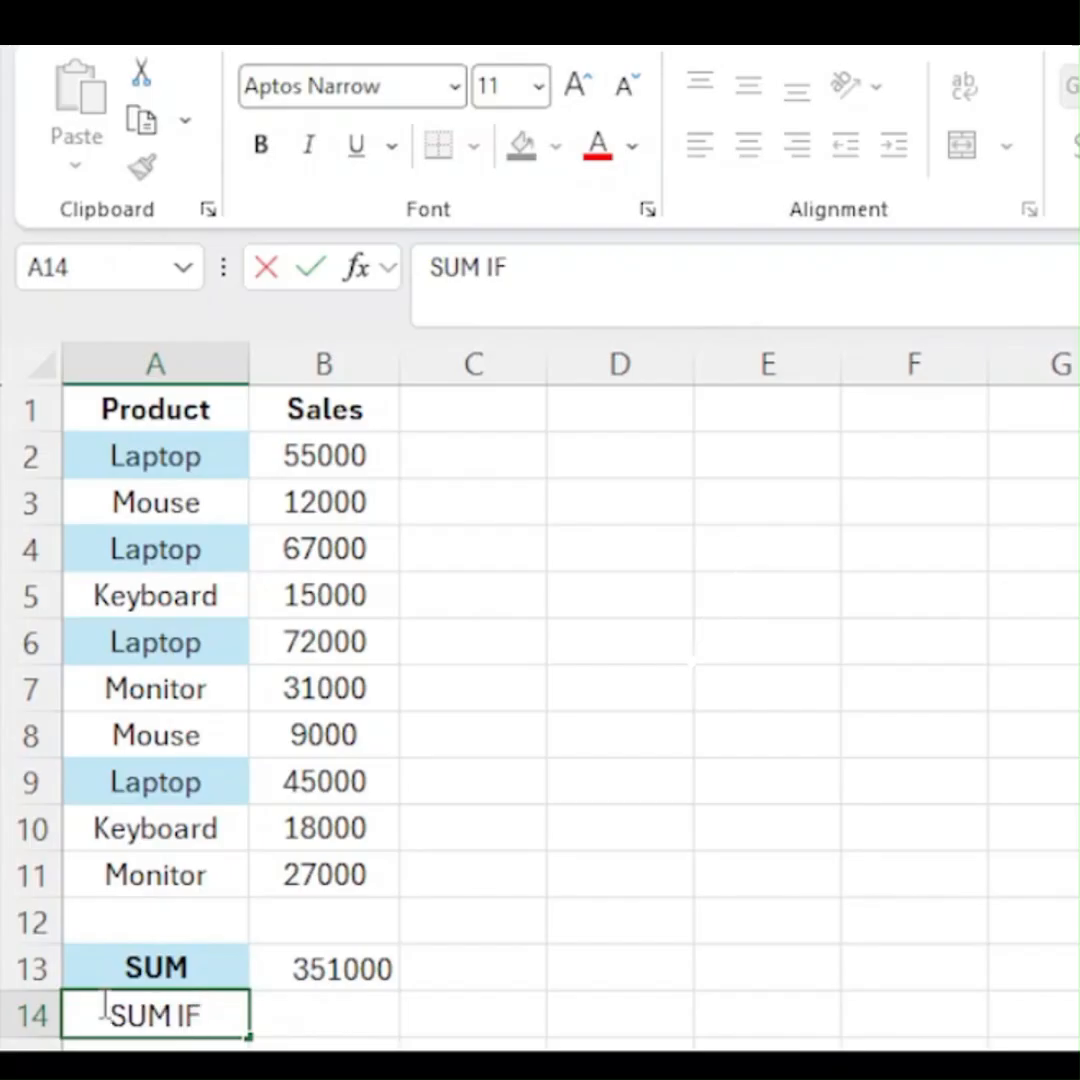
key("Tab")
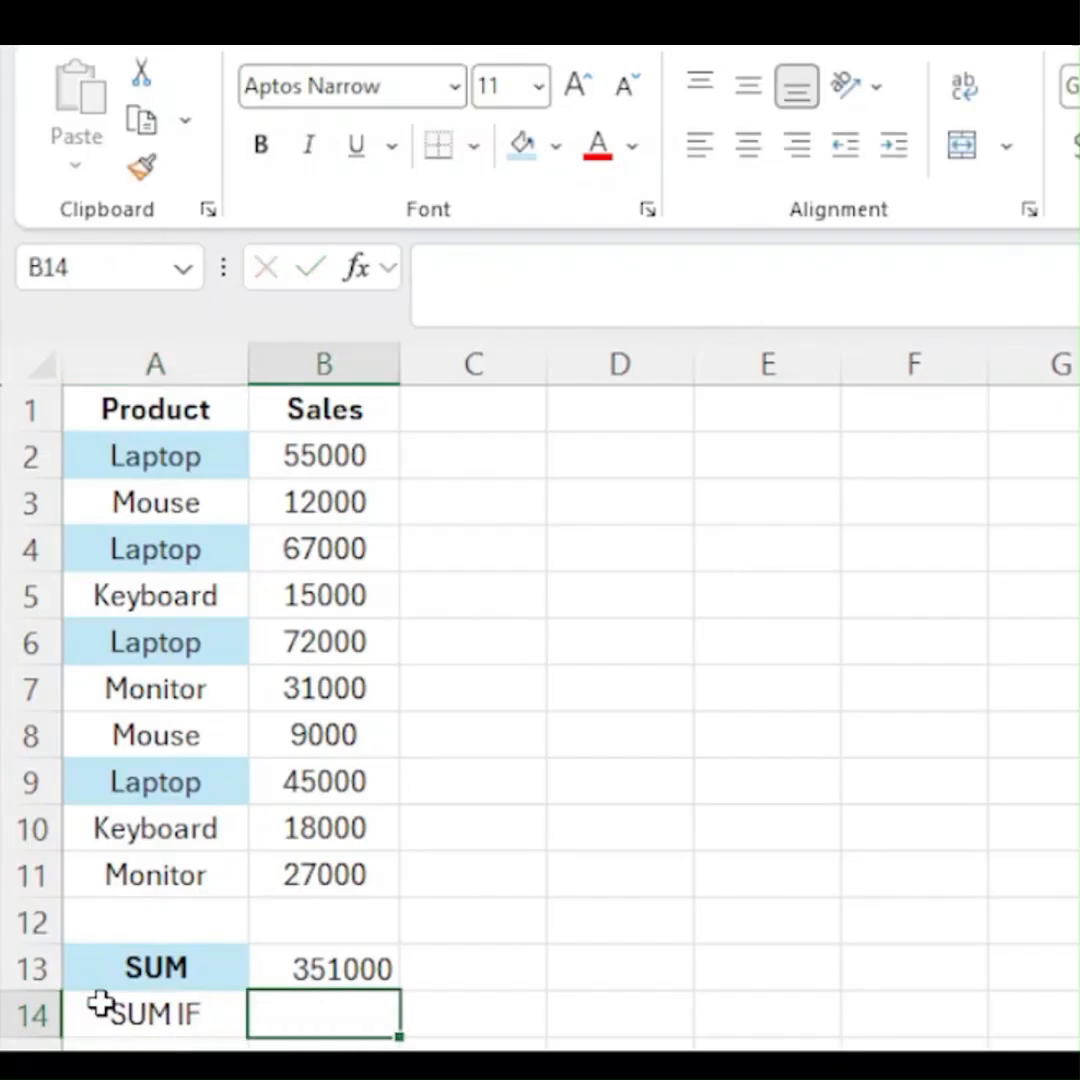
- Begin a SUMIF formula in B14 with the product names A2:A11 as the criteria range
type("=")
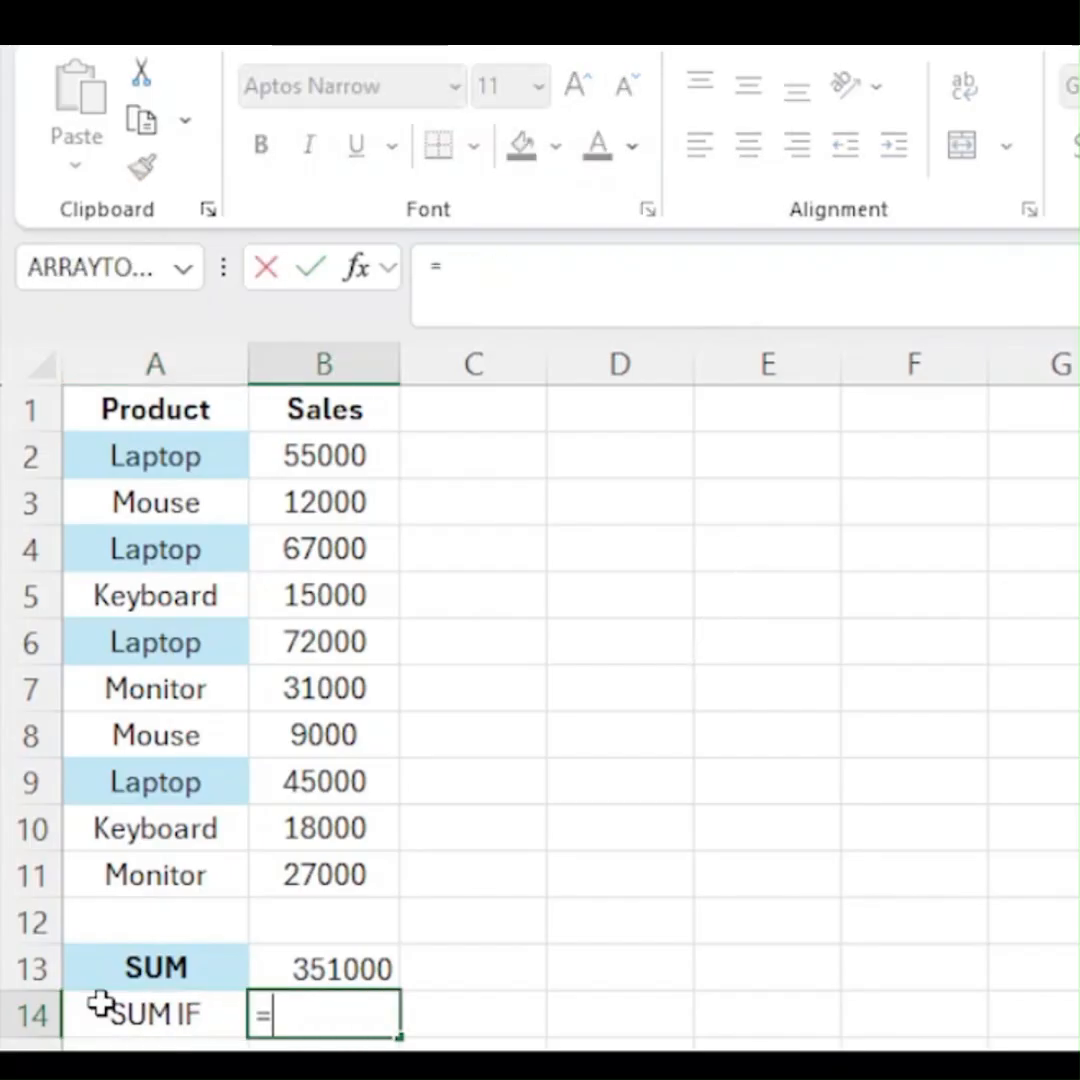
type("sum")
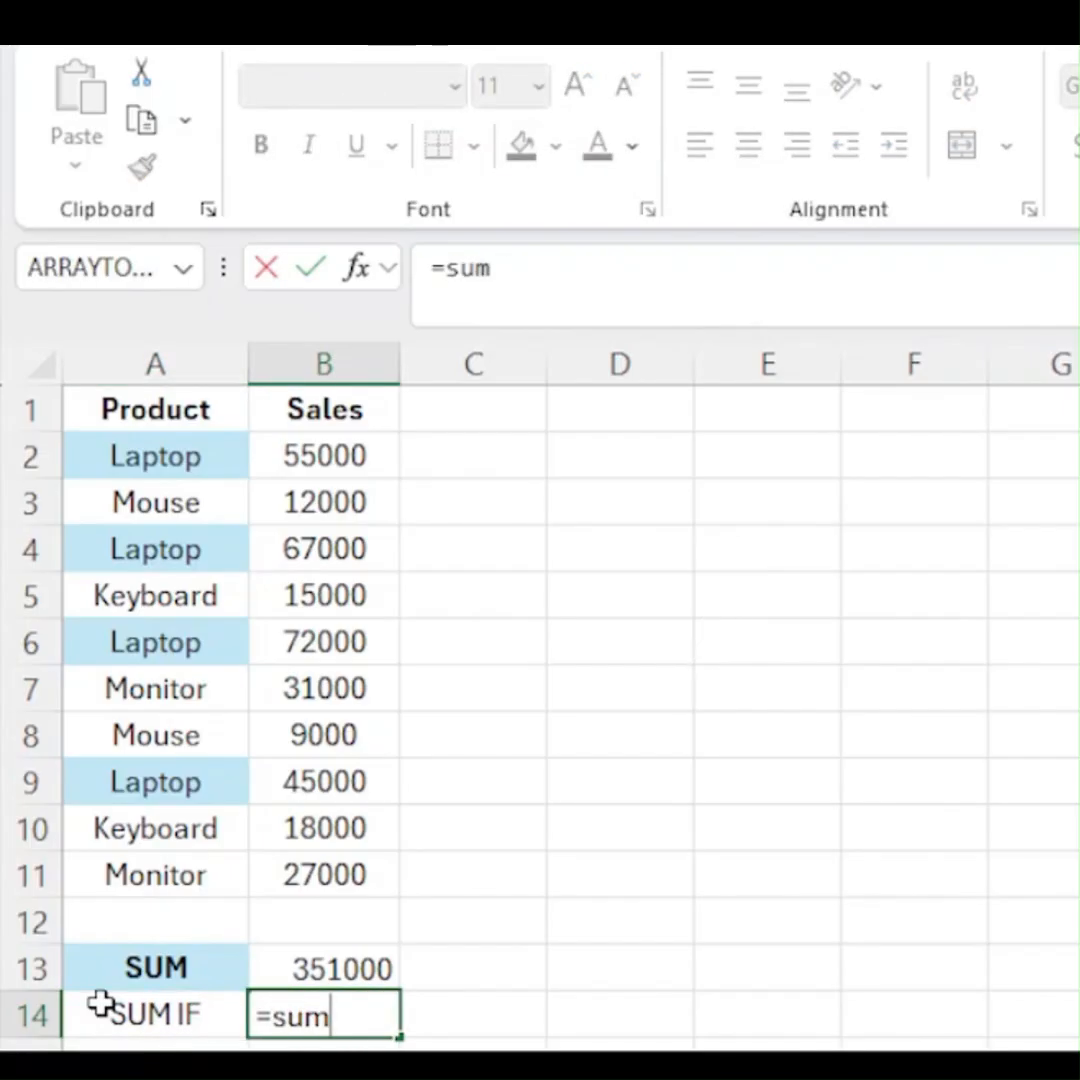
key("Down")
key("Tab")
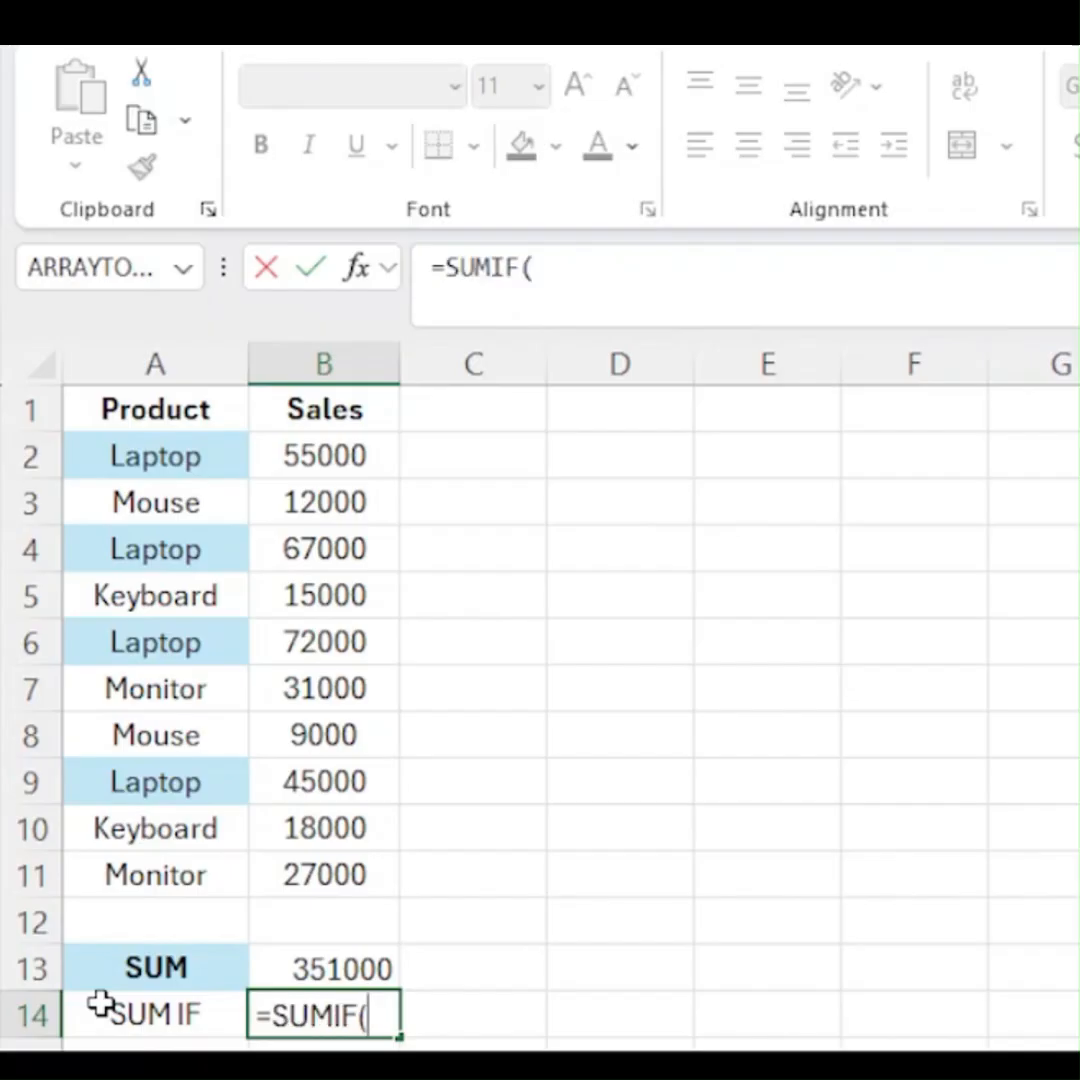
left_click(154, 456)
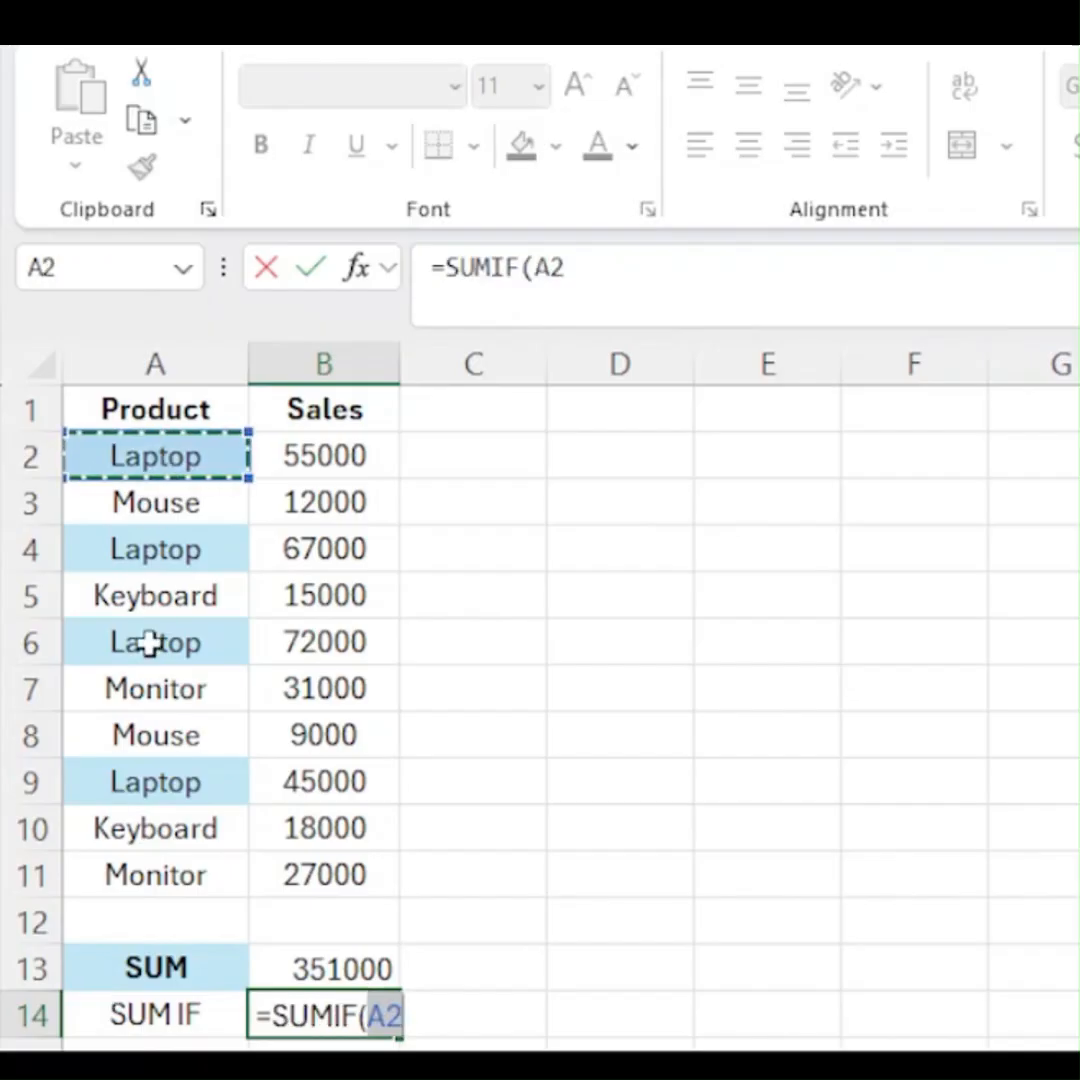
key("shift+Down")
key("shift+Down")
key("shift+Down")
key("shift+Down")
key("shift+Down")
key("shift+Down")
key("shift+Down")
key("shift+Down")
key("shift+Down")
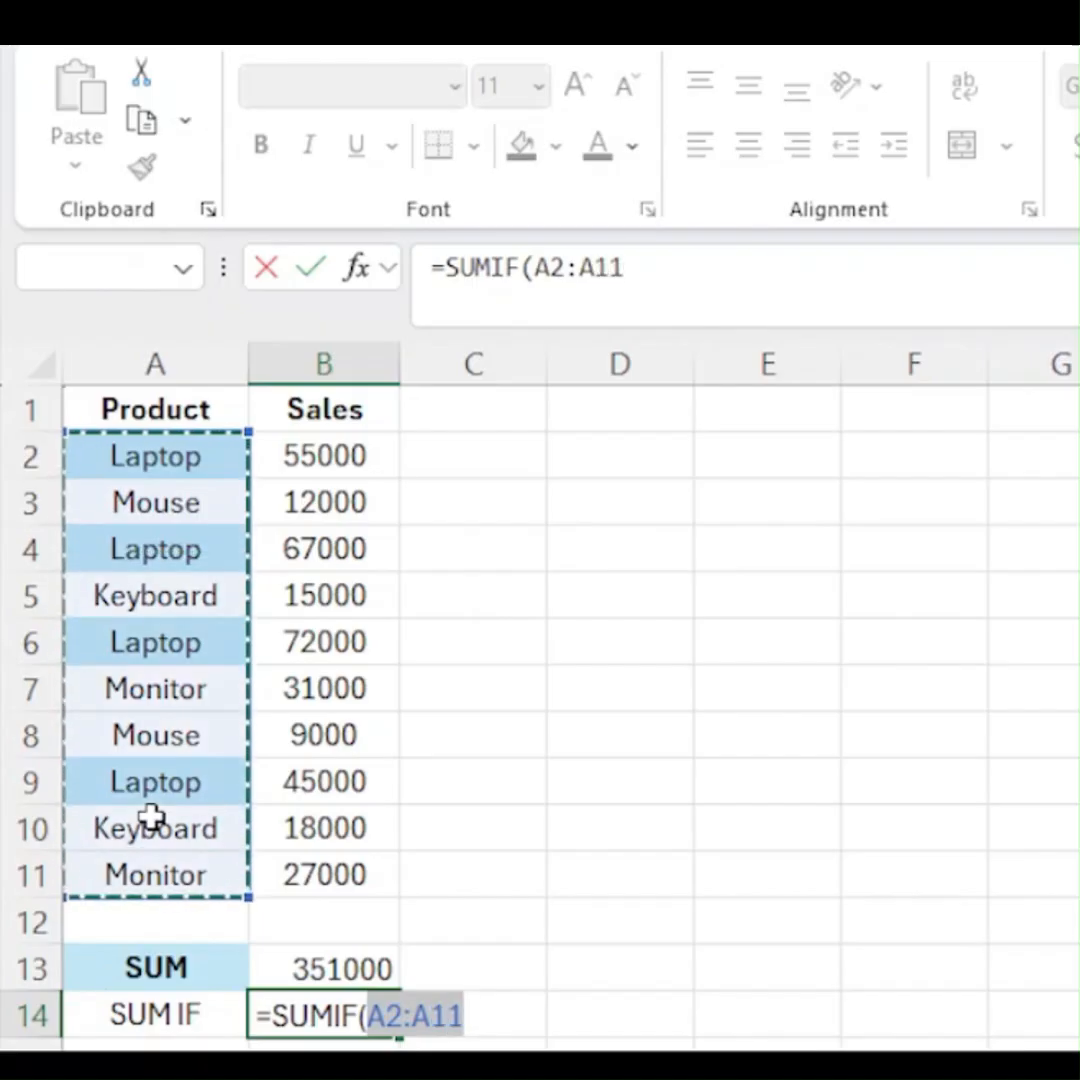
type(",")
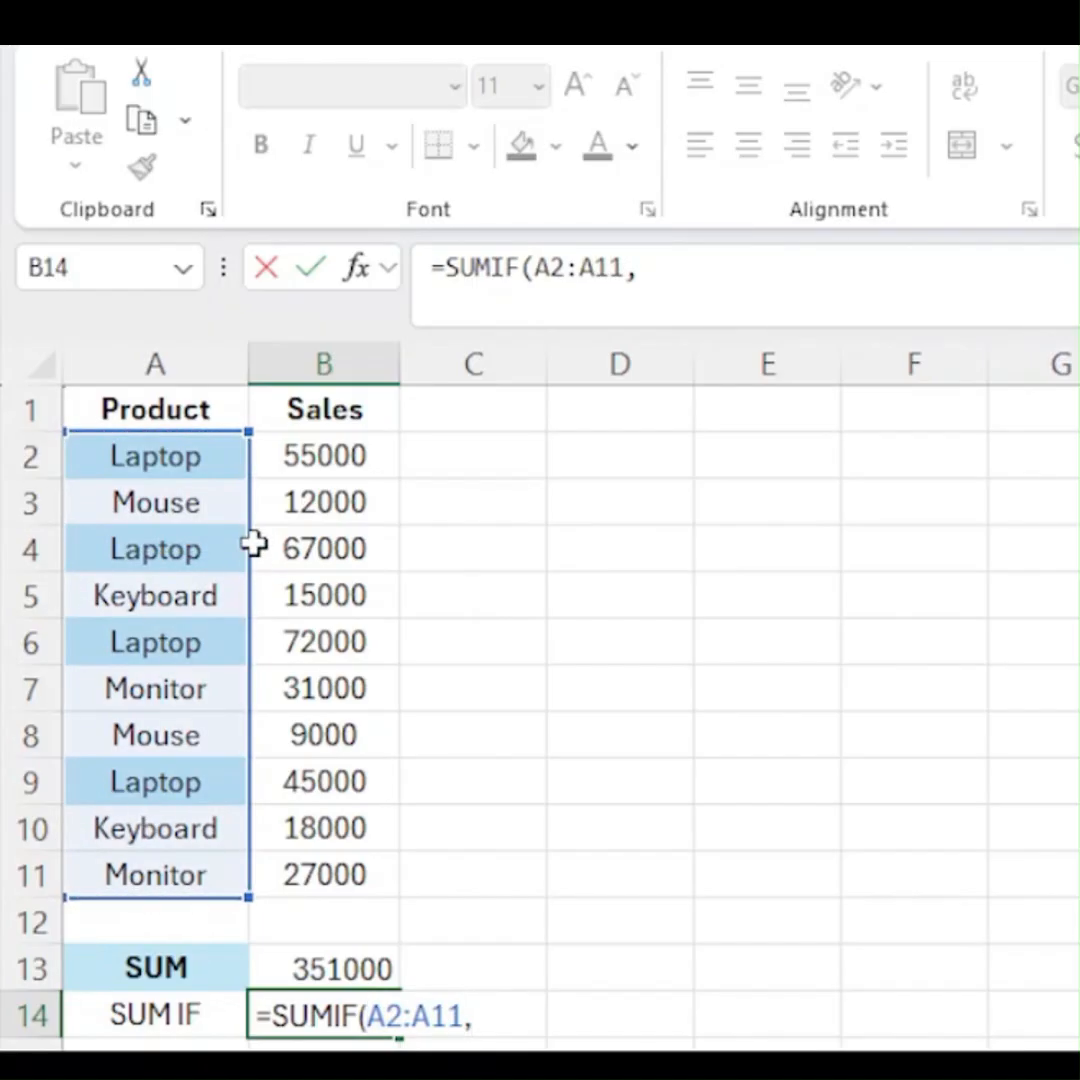
- Complete the SUMIF formula with A2 as the criterion and B2:B11 as the sum range
left_click(155, 456)
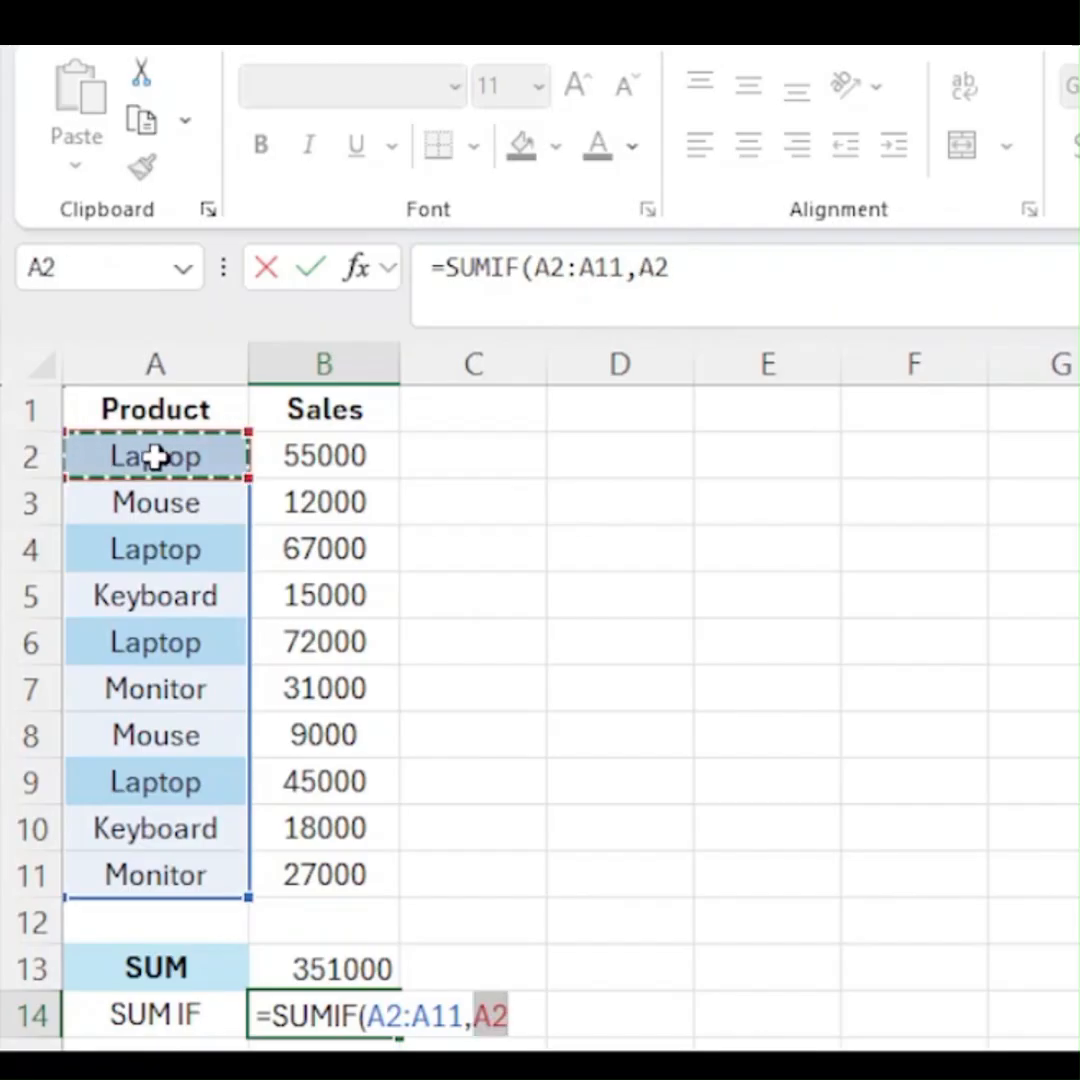
type(",")
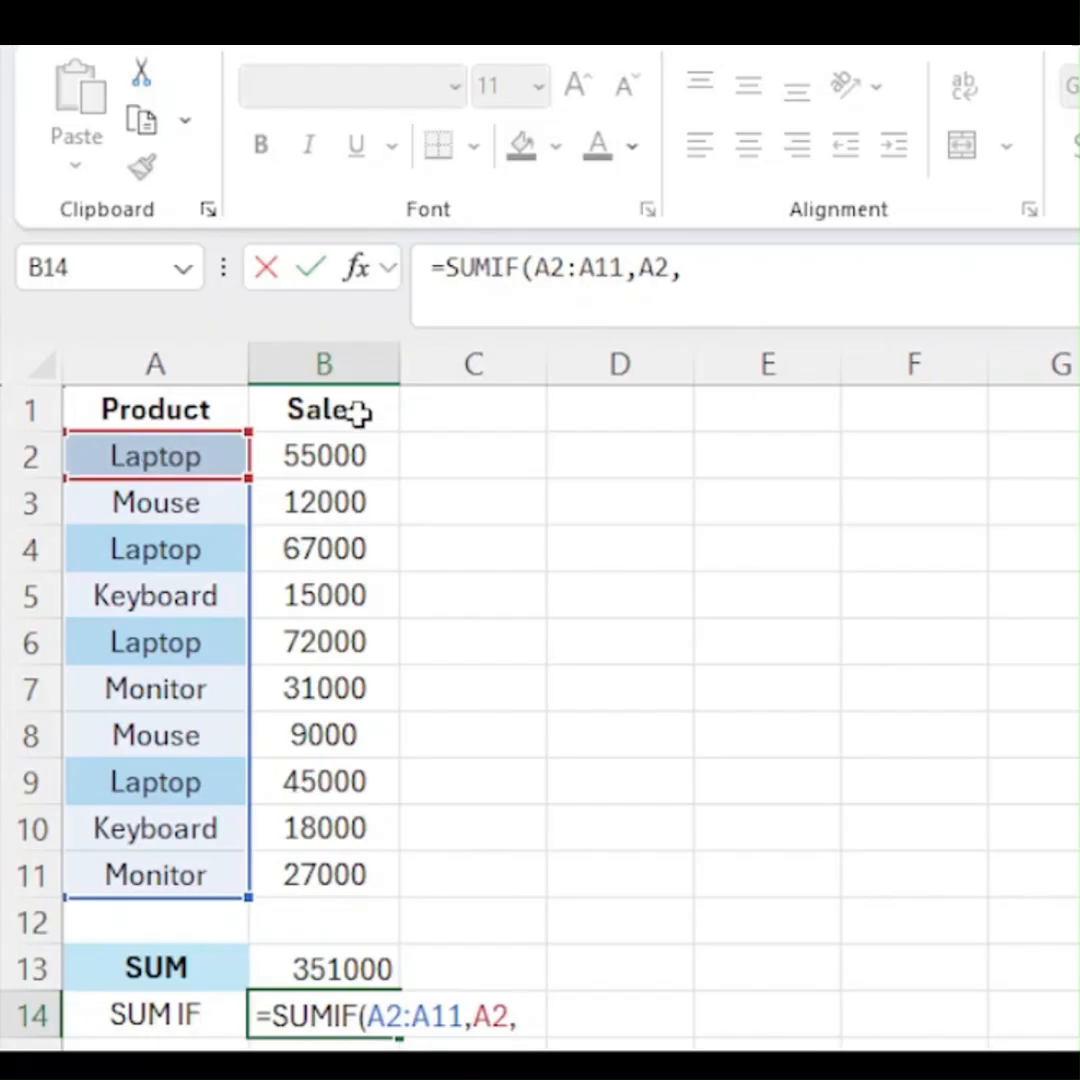
left_click_drag(340, 443, 333, 594)
key("shift+Down")
key("shift+Down")
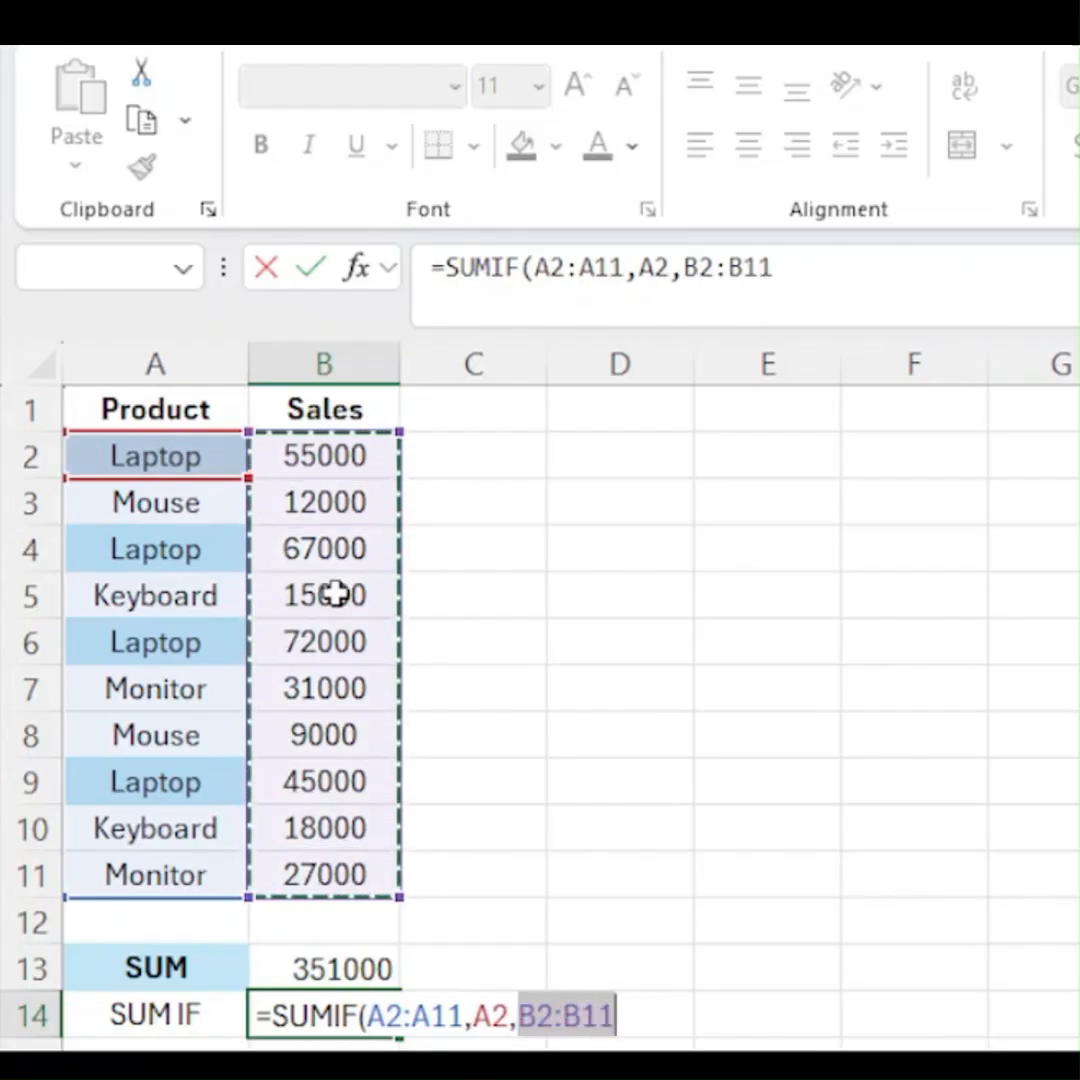
type(")")
key("Return")
key("Up")
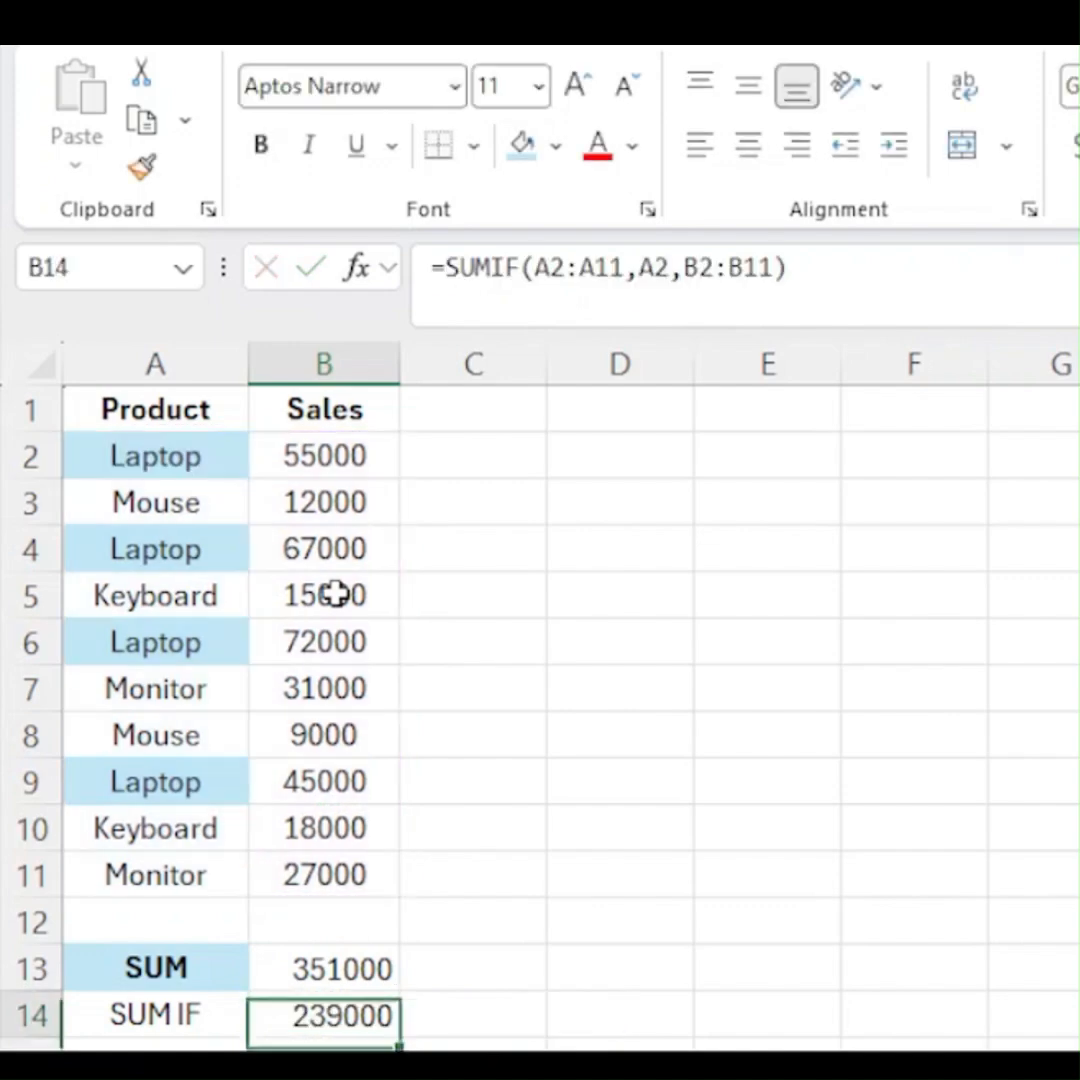
- Format the SUM IF label and its result in A14:B14 as bold with a light blue fill
key("shift+Left")
key("ctrl+b")
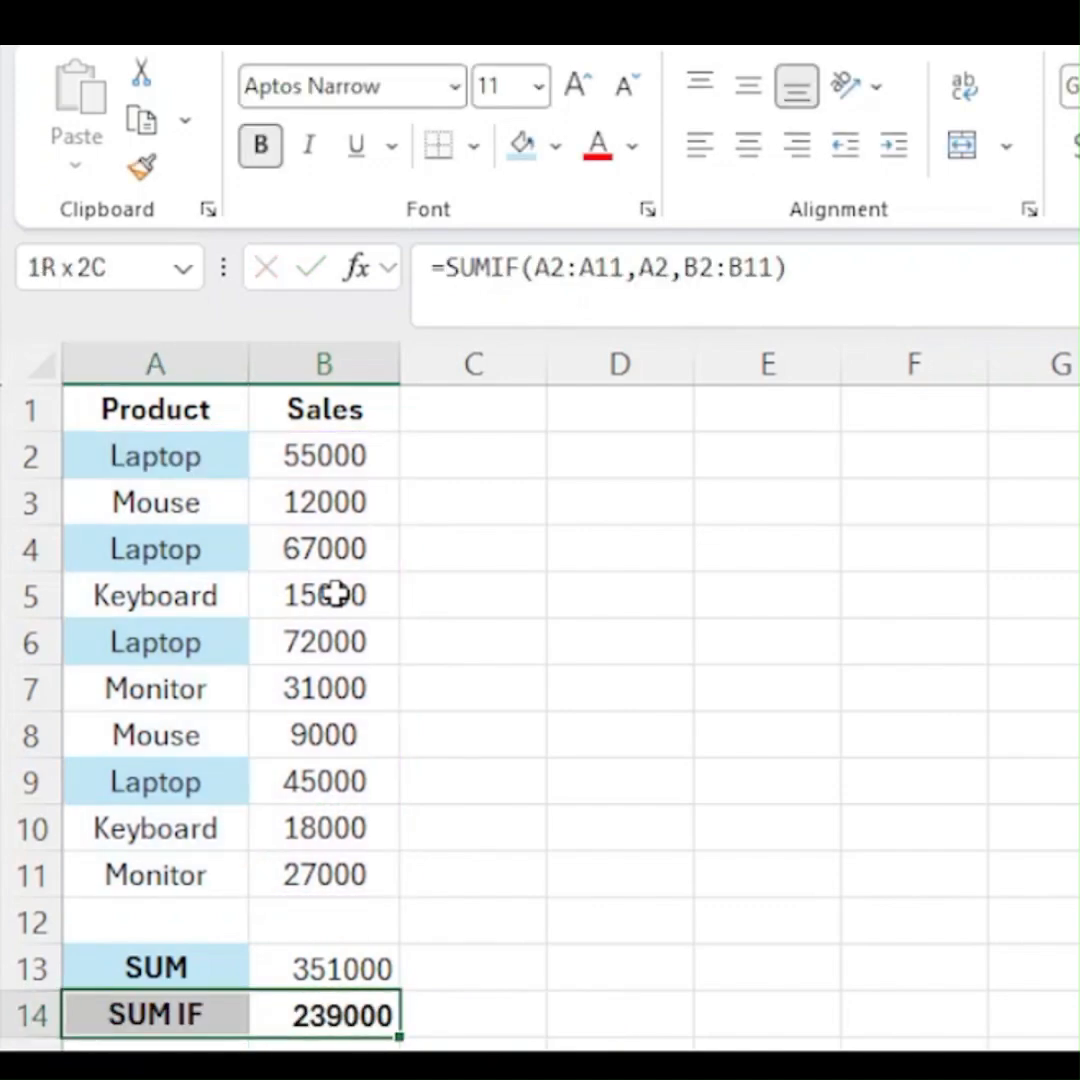
left_click(522, 147)
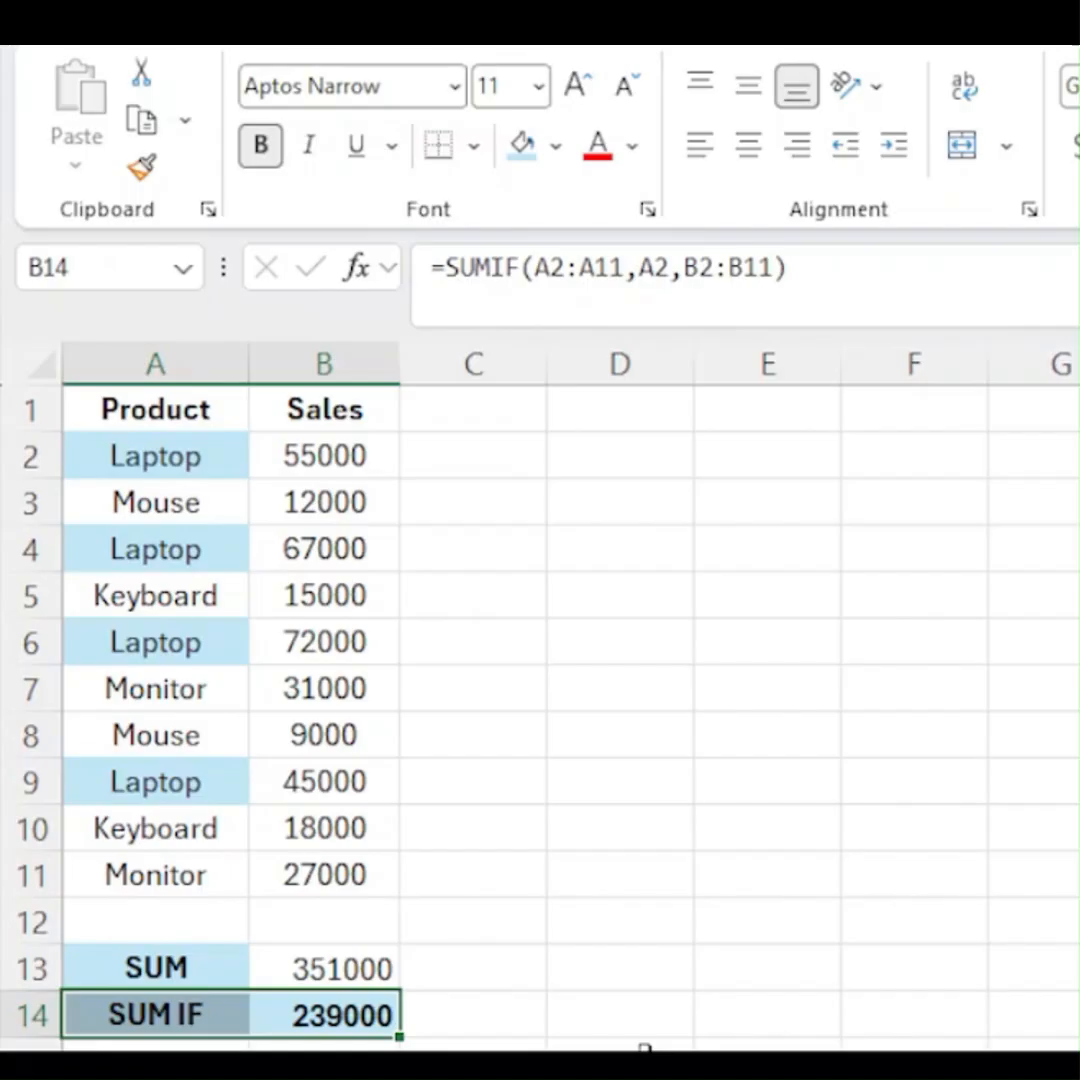
left_click(645, 1056)
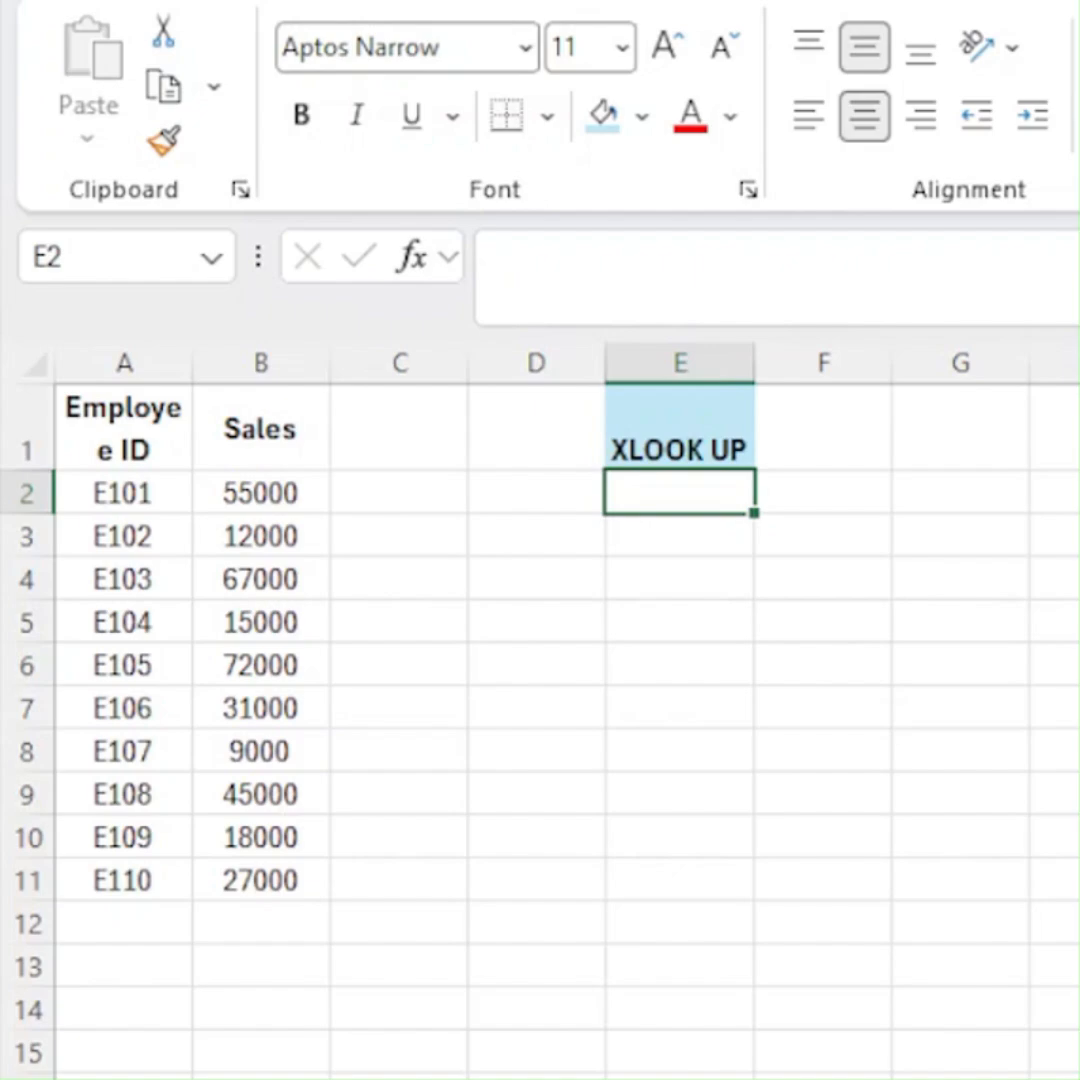
- Begin an XLOOKUP formula in E2 with D2 as the lookup value and the employee IDs A2:A11 as the lookup array
type("=")
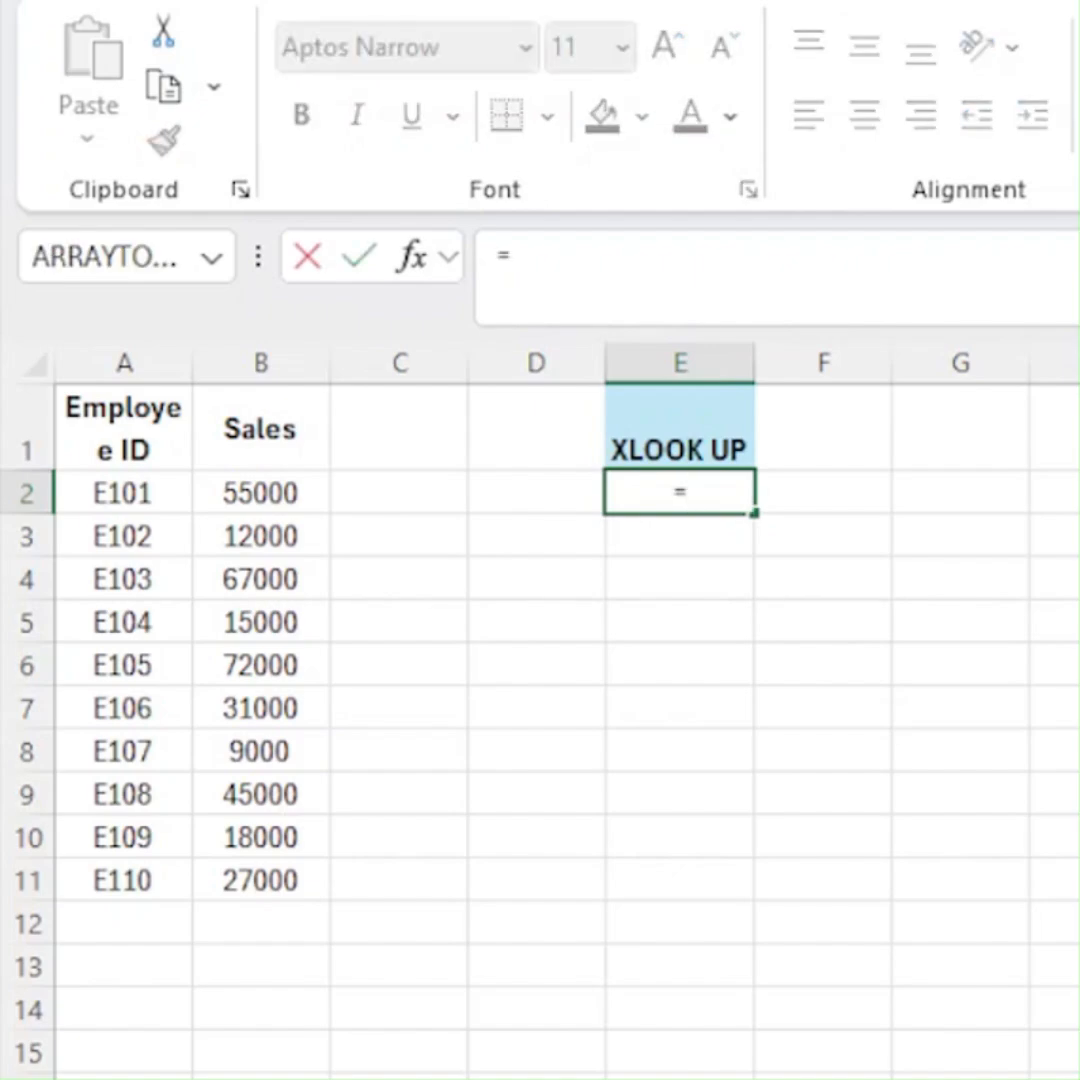
type("xl")
key("Tab")
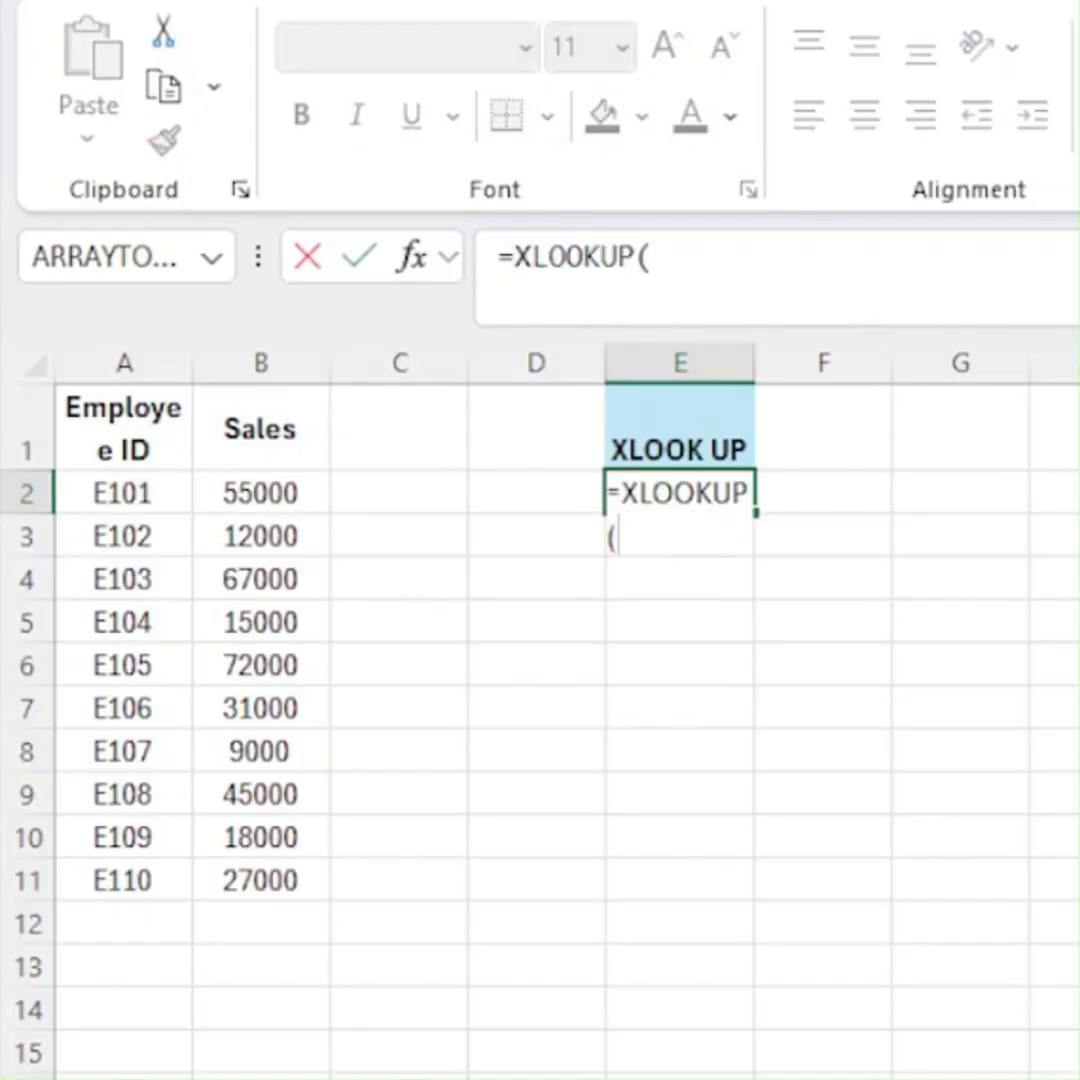
left_click(511, 491)
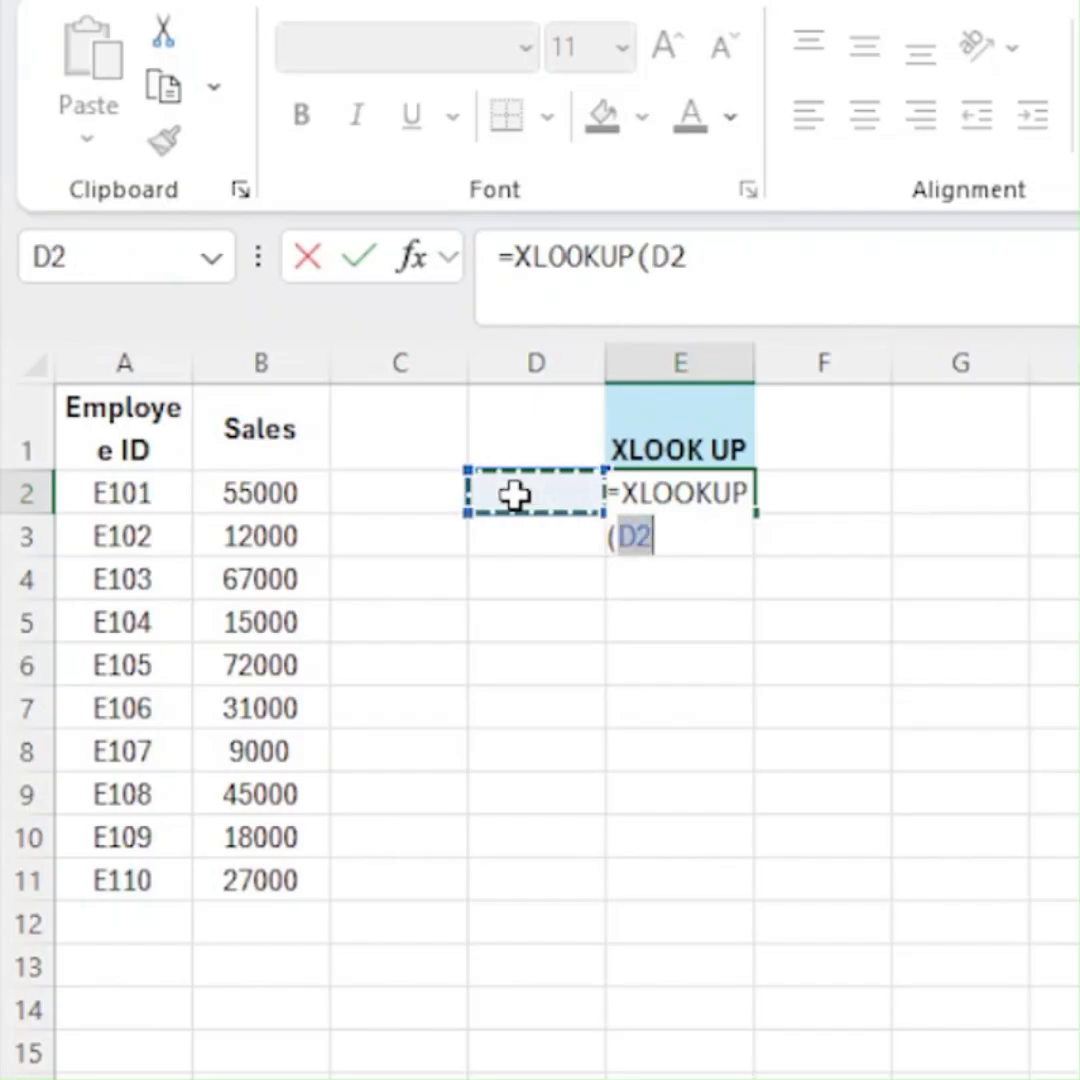
type(",")
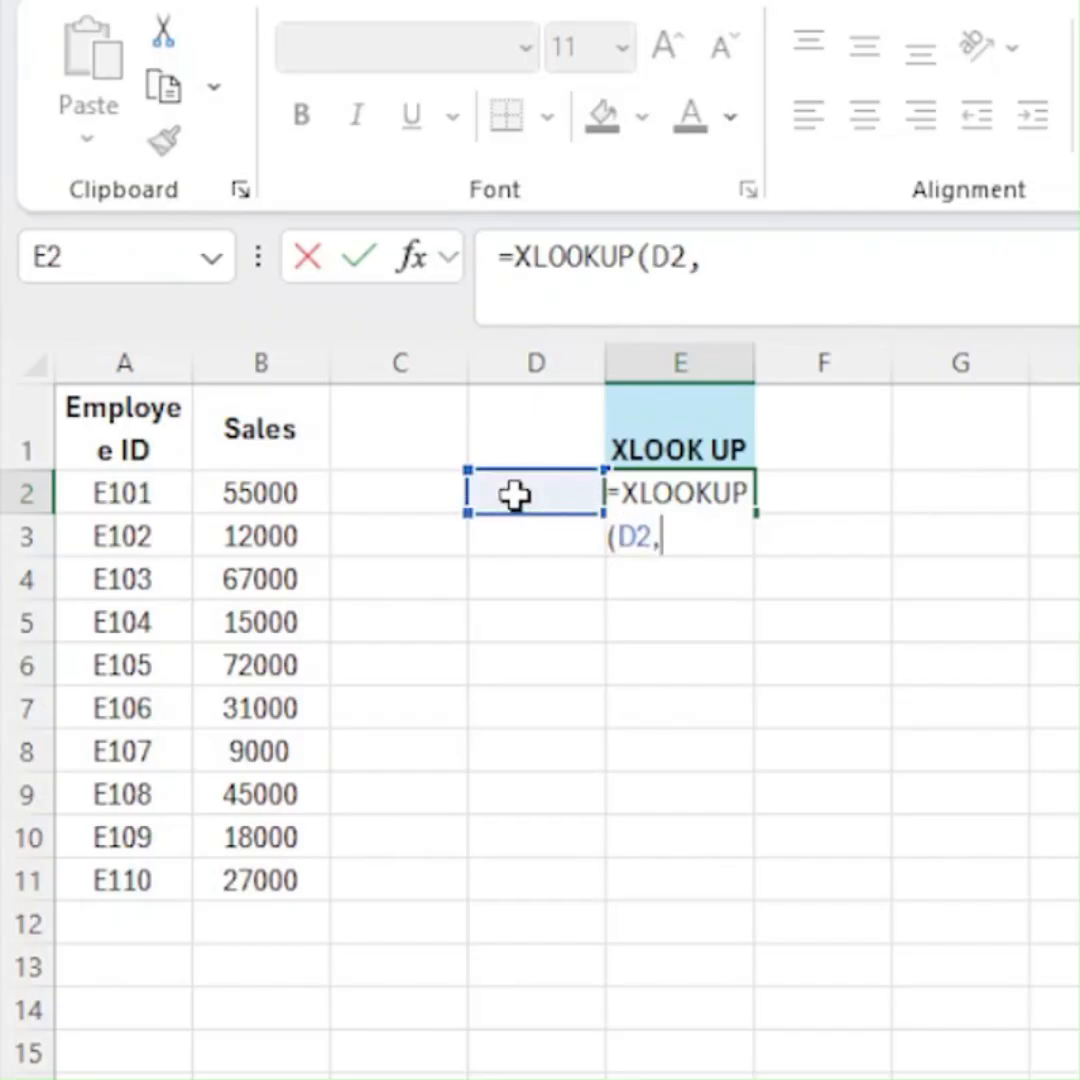
left_click(120, 490)
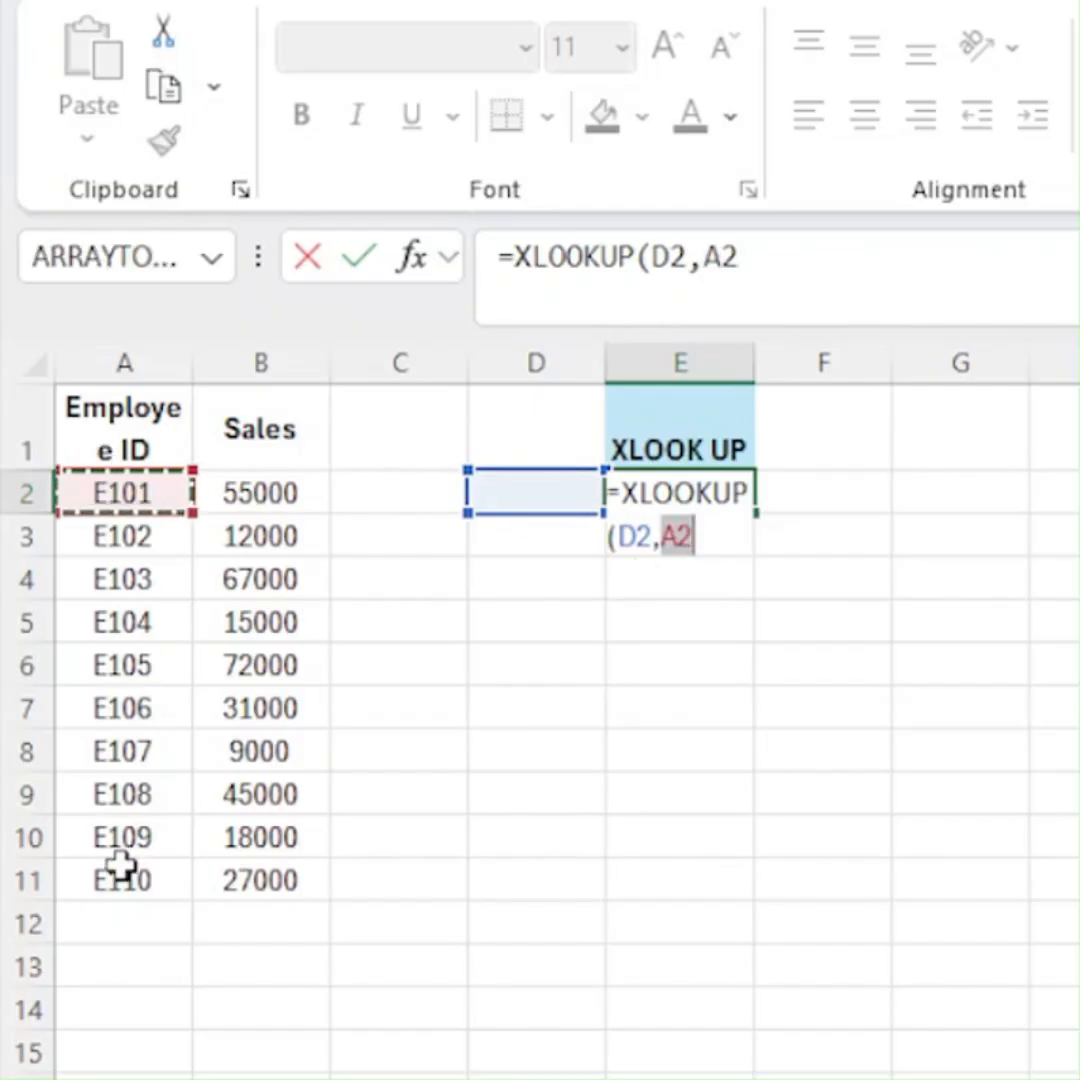
key("shift+Down")
left_click_drag(120, 868, 120, 868)
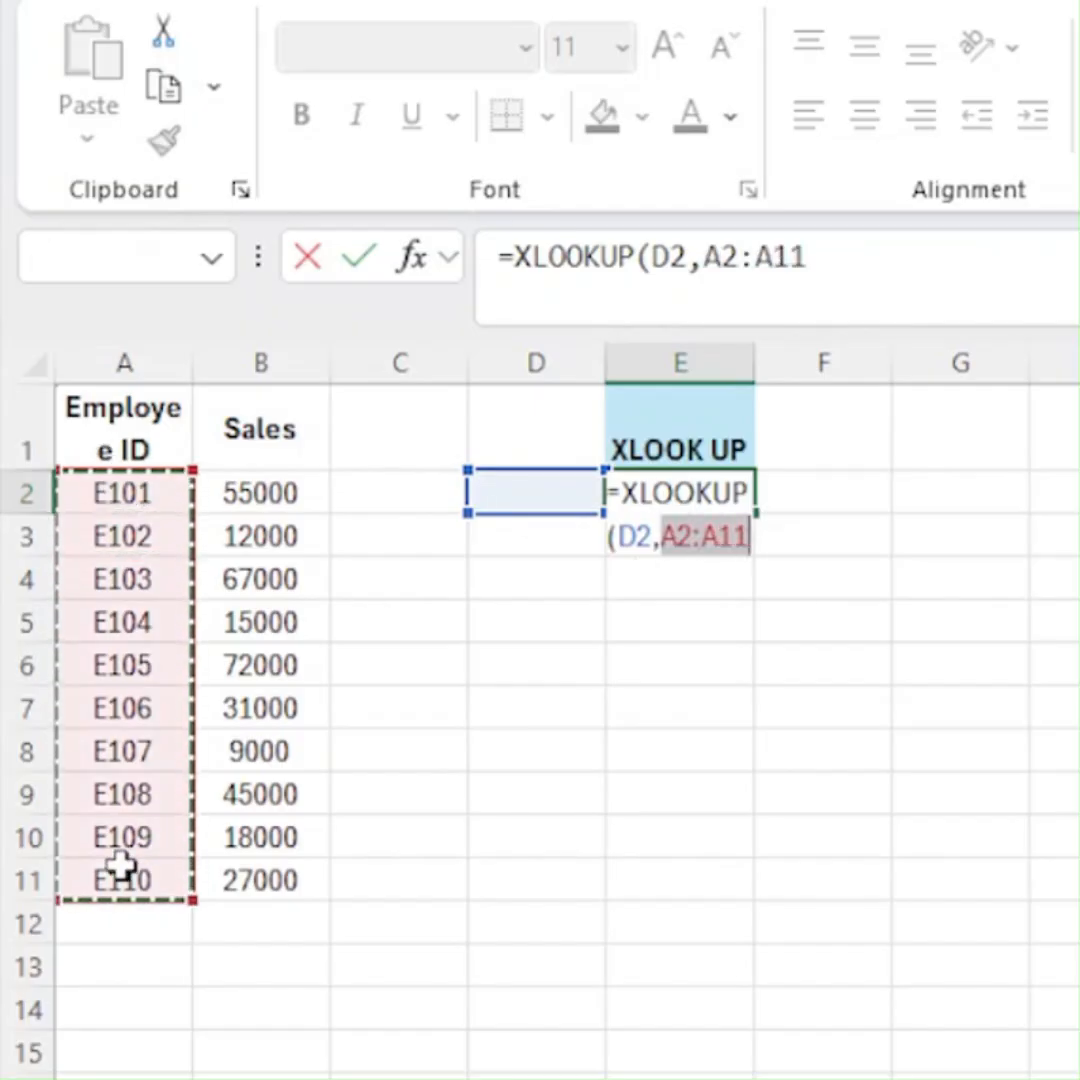
type(",")
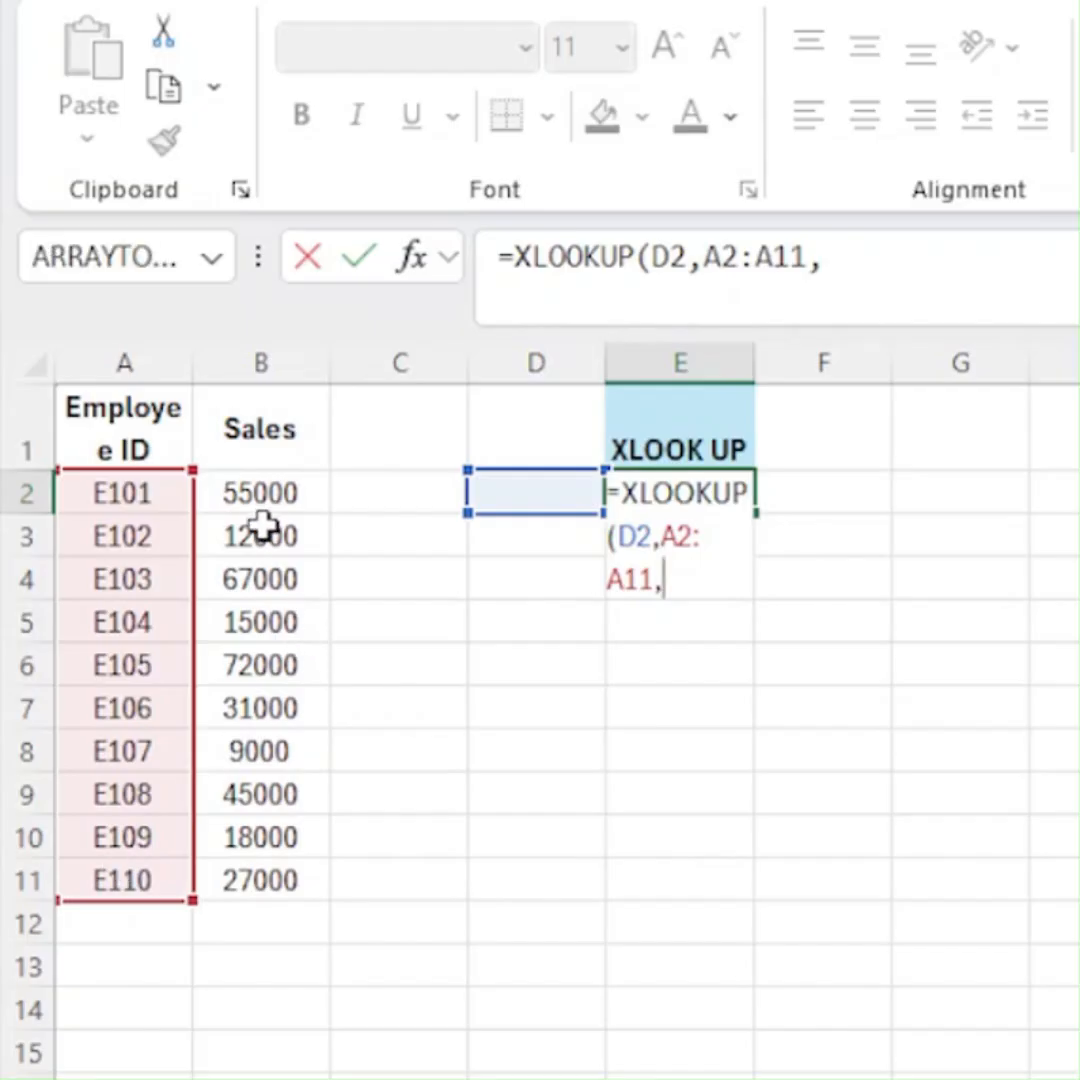
- Complete the XLOOKUP formula with the sales figures B2:B11 as the return array
left_click(245, 494)
key("ctrl+shift+Down")
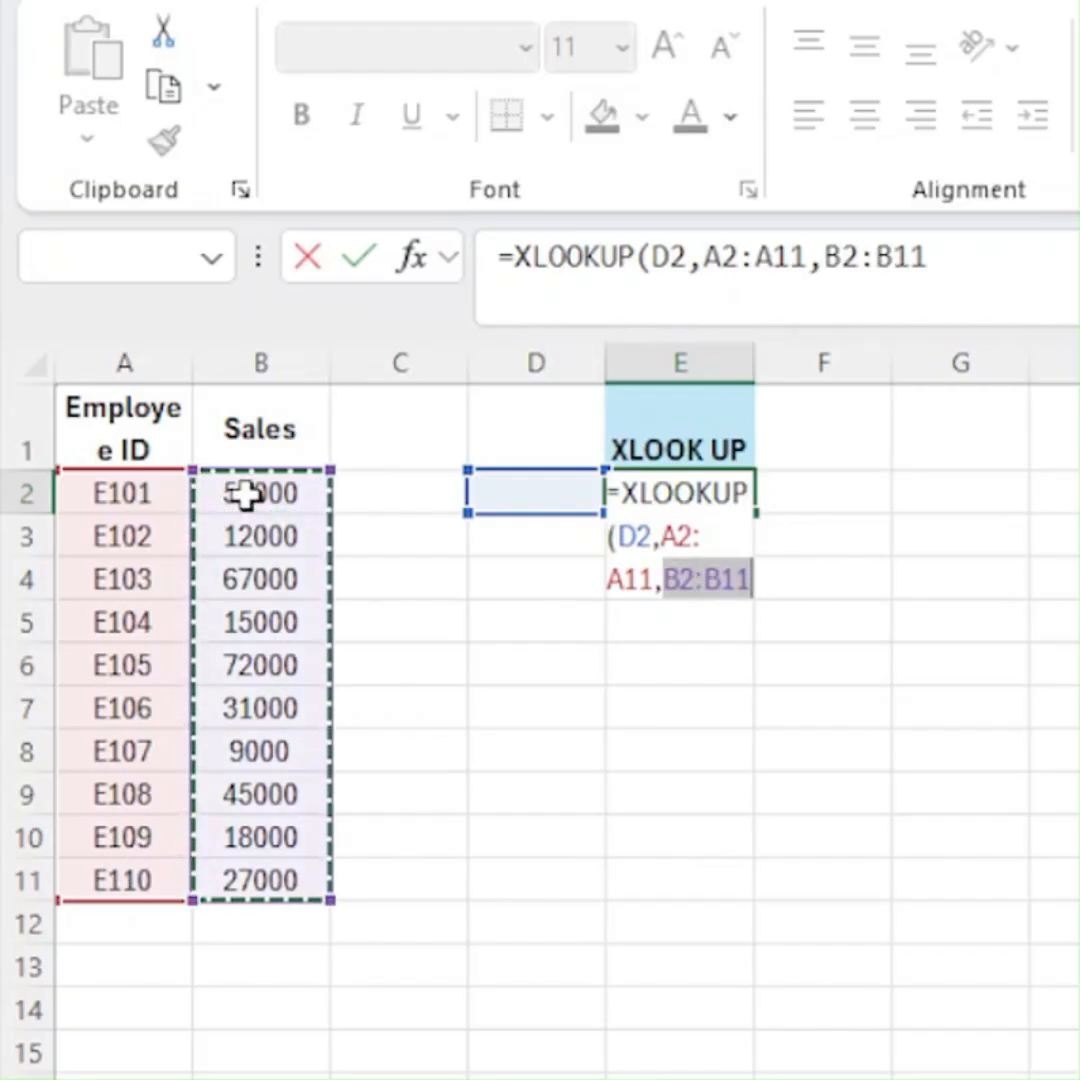
type(")")
key("Return")
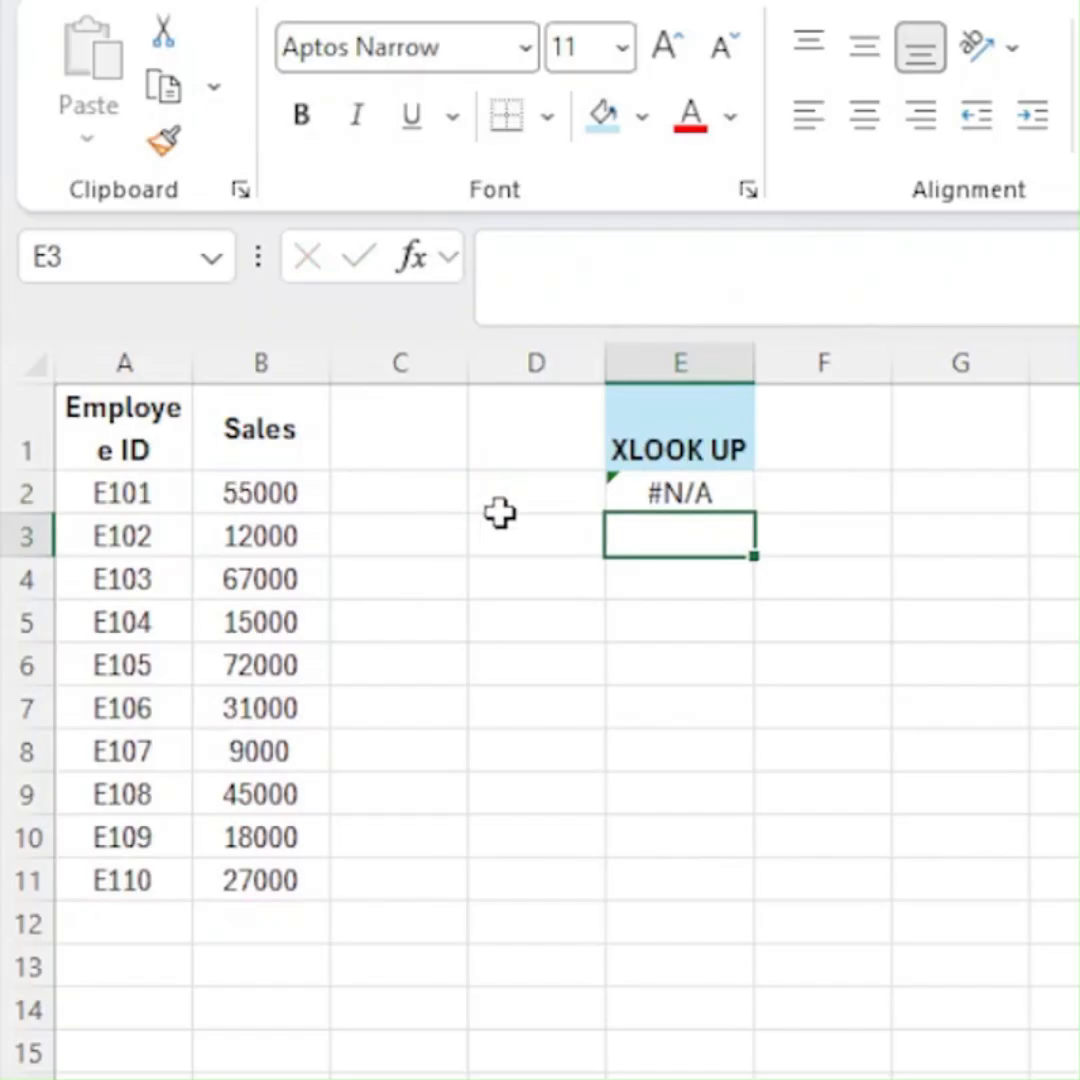
- Enter the employee ID listed in A6 as the lookup value in D2 and check the XLOOKUP result in E2
left_click(533, 505)
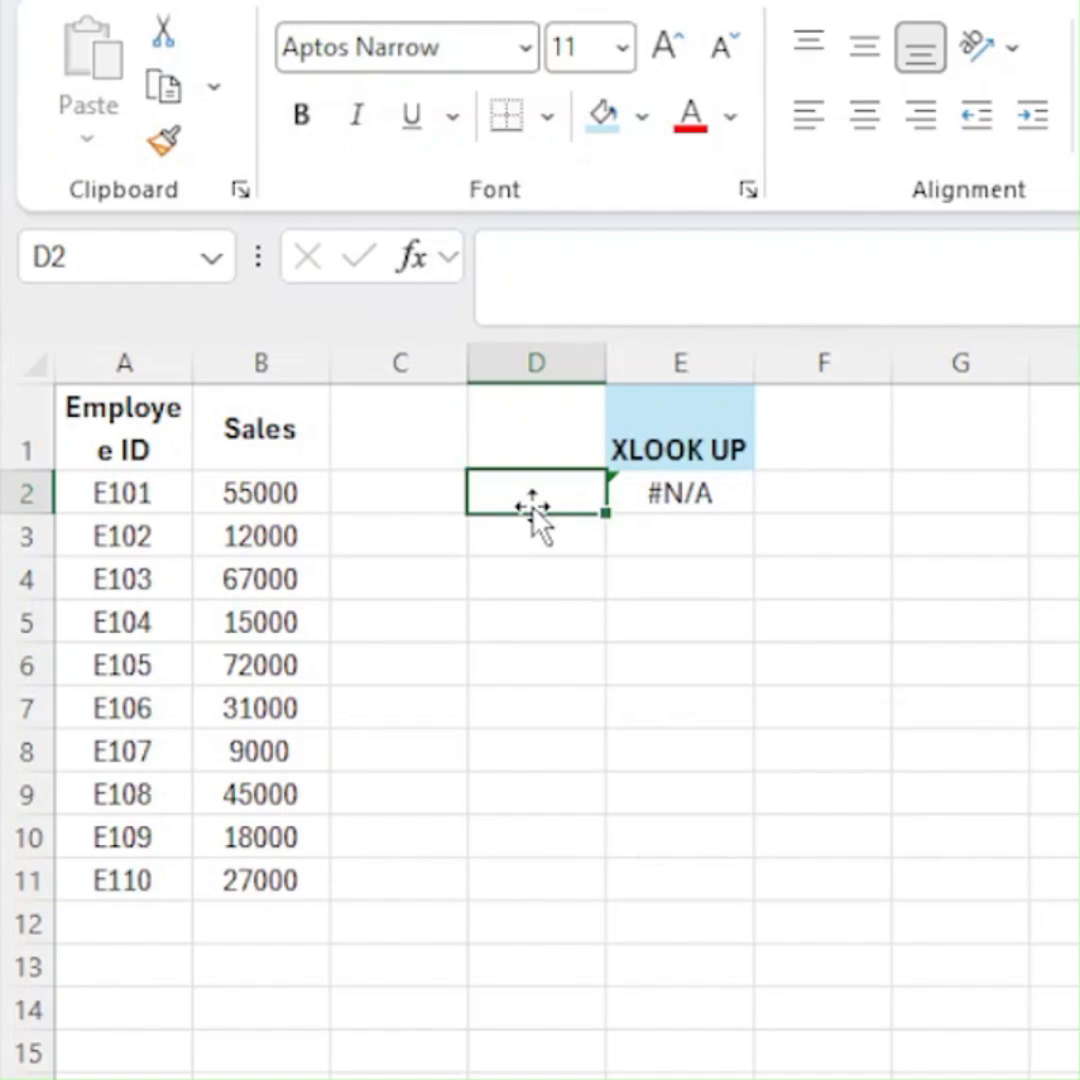
type("E105")
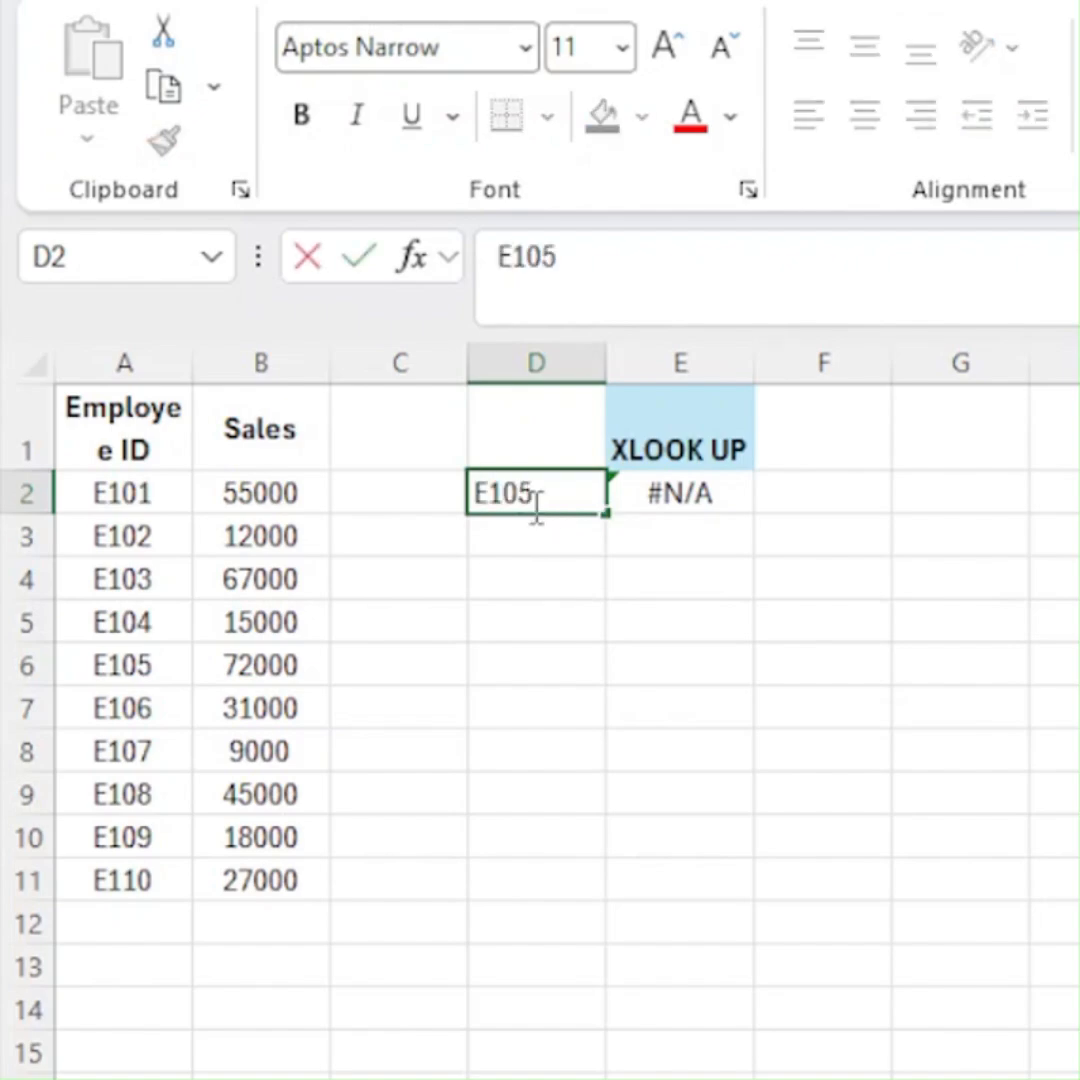
key("Return")
key("Right")
key("Up")
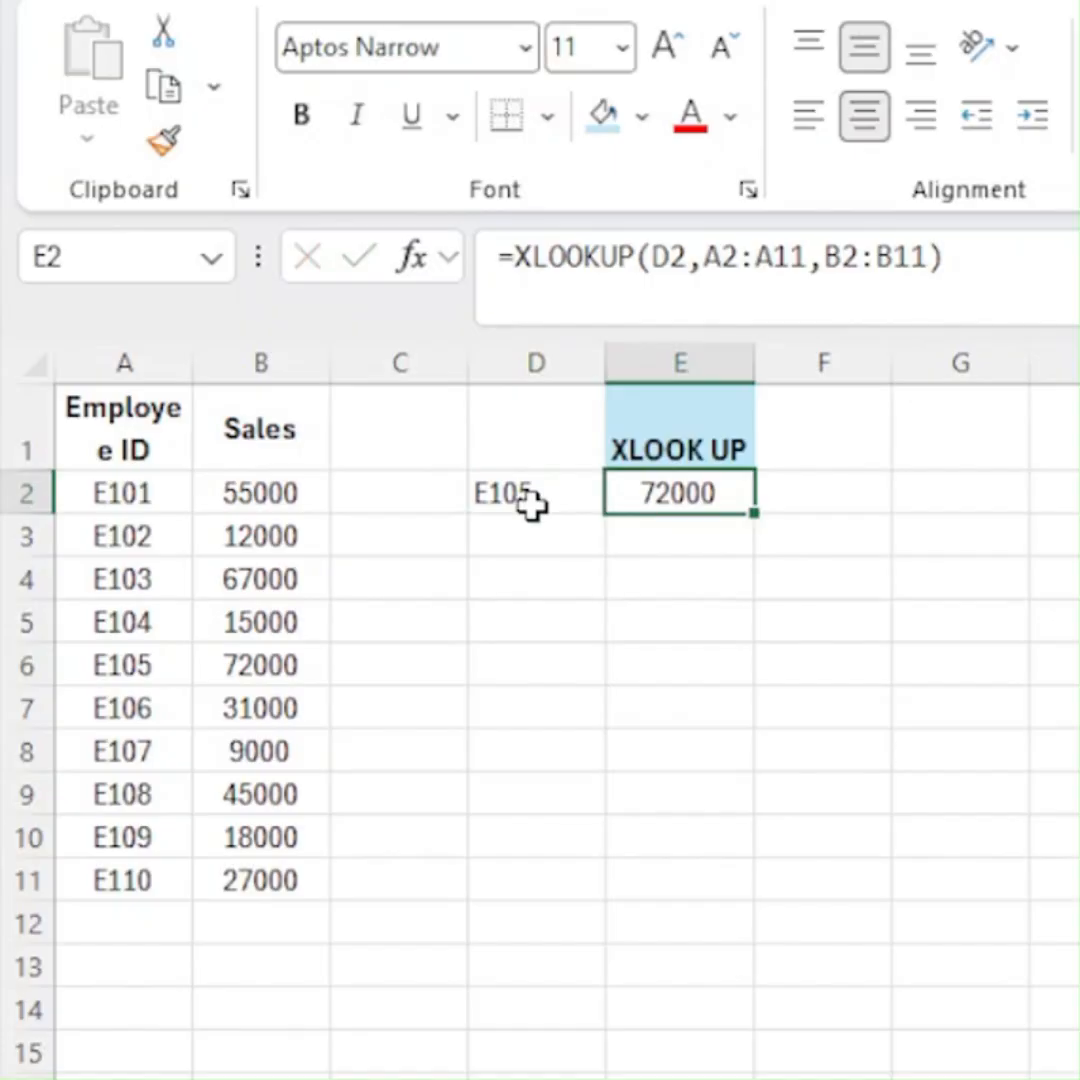
- Change the lookup value in D2 to the employee ID listed in A11 and select D2:E2
left_click(530, 505)
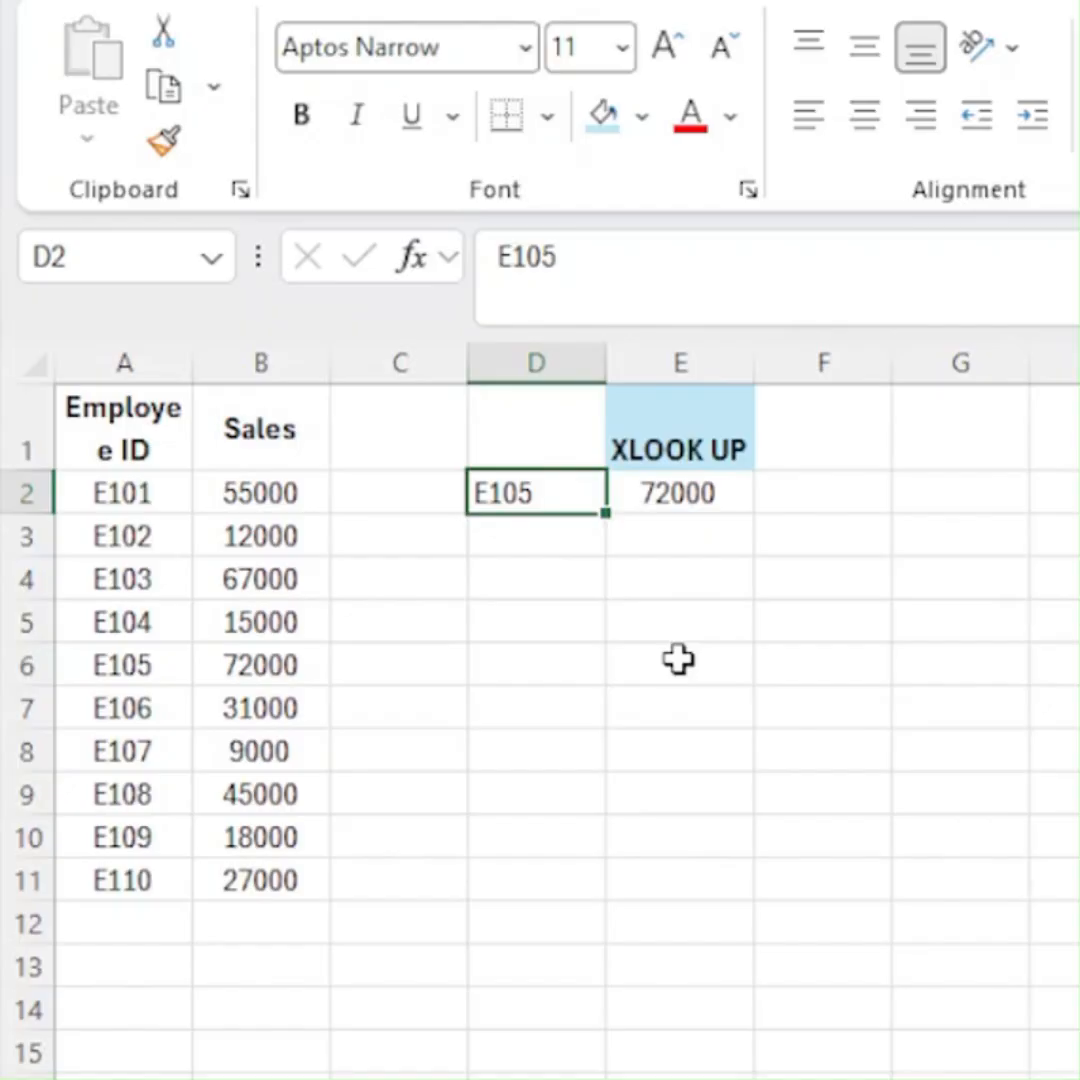
type("E110")
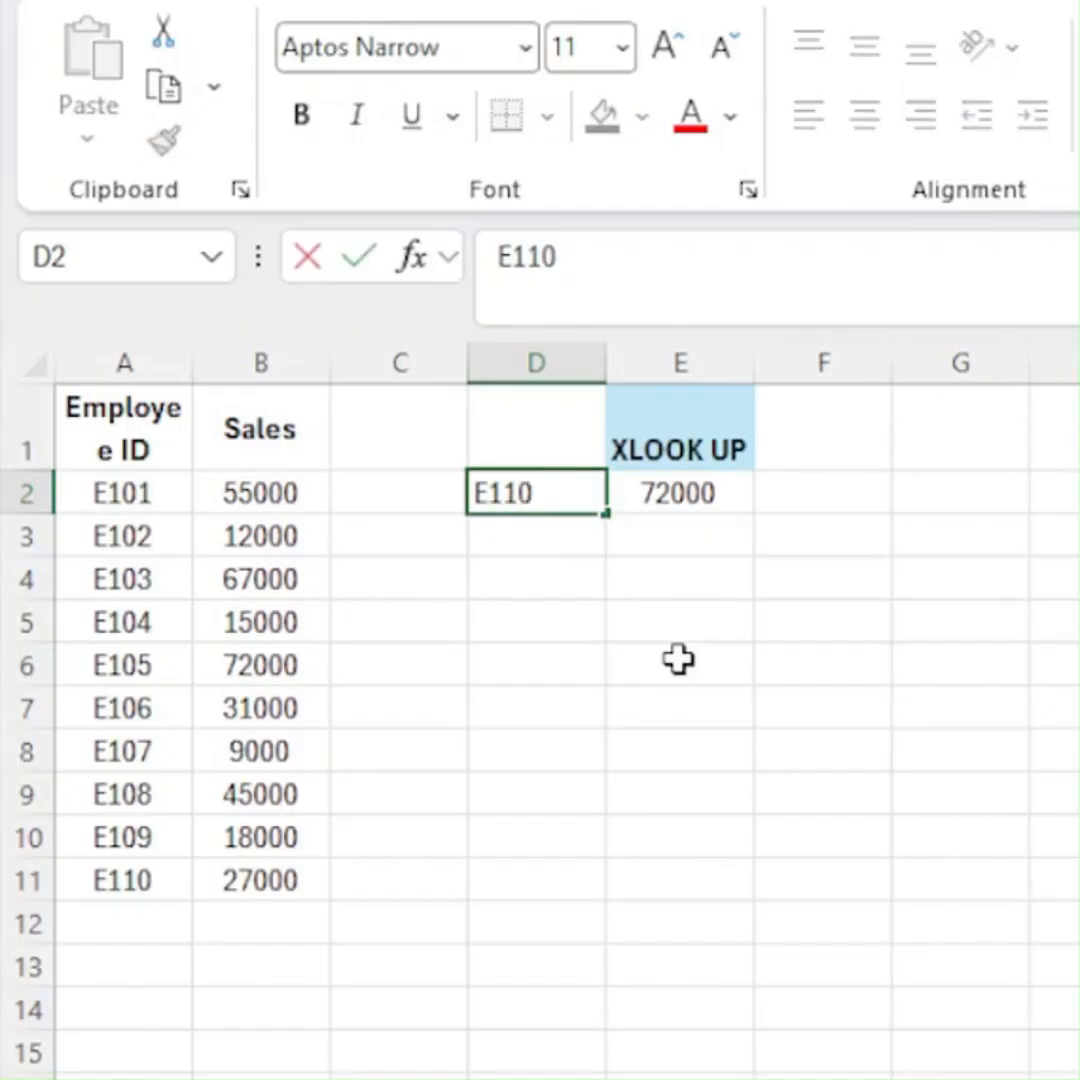
key("Return")
key("Up")
key("shift+Right")
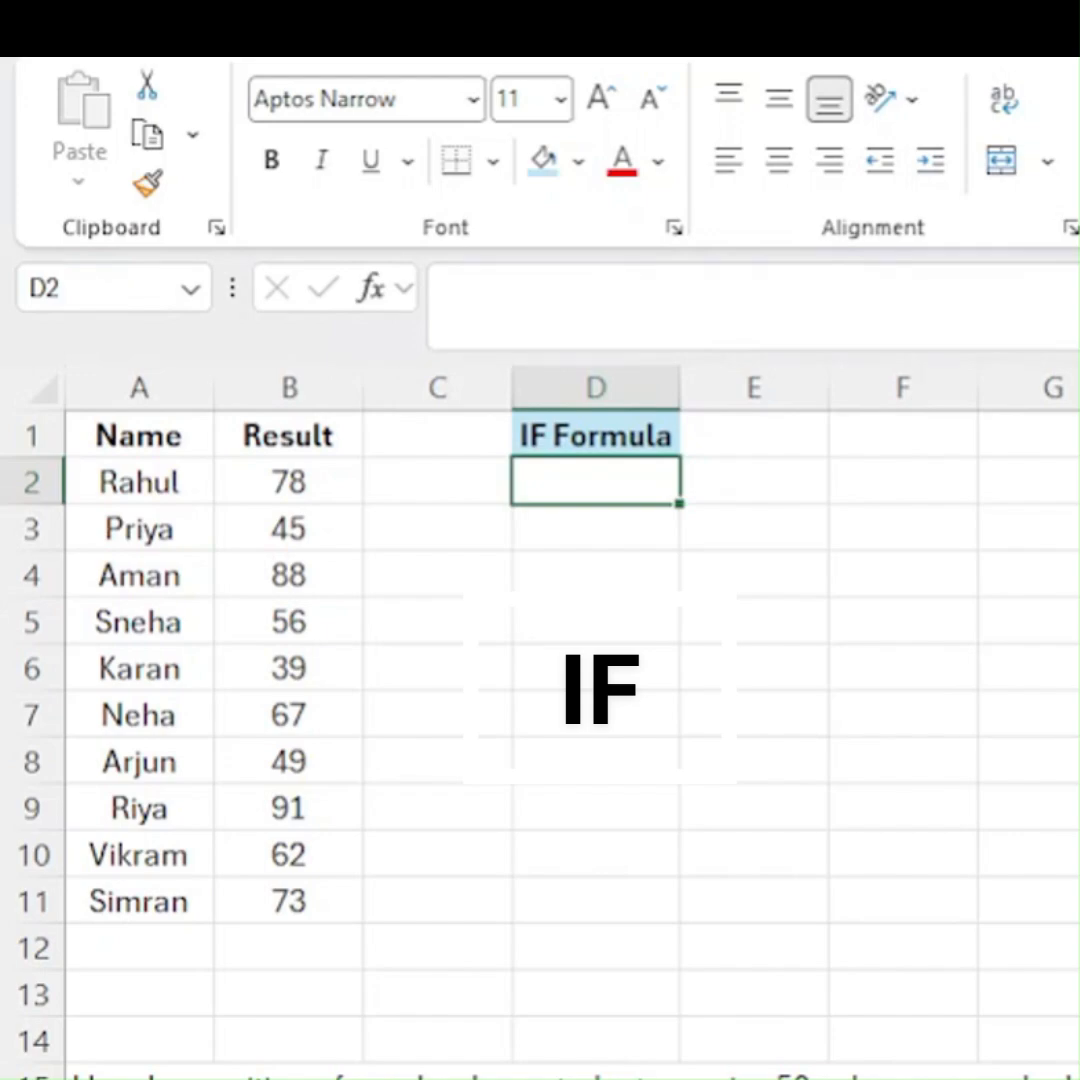
- On the Name and Result sheet, begin an IF formula in D2 that tests whether B2 is at least 50
left_click(596, 436)
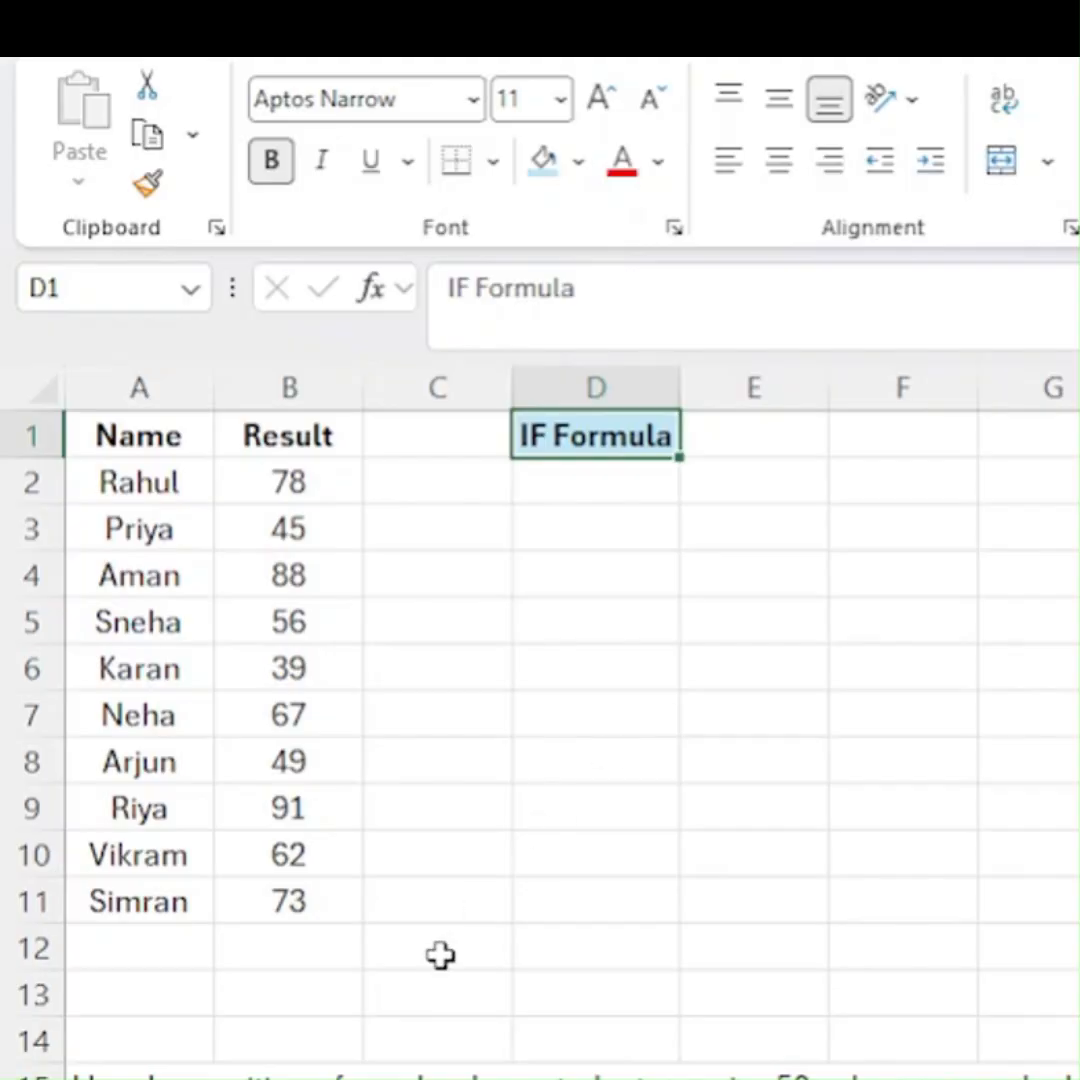
left_click_drag(255, 478, 258, 830)
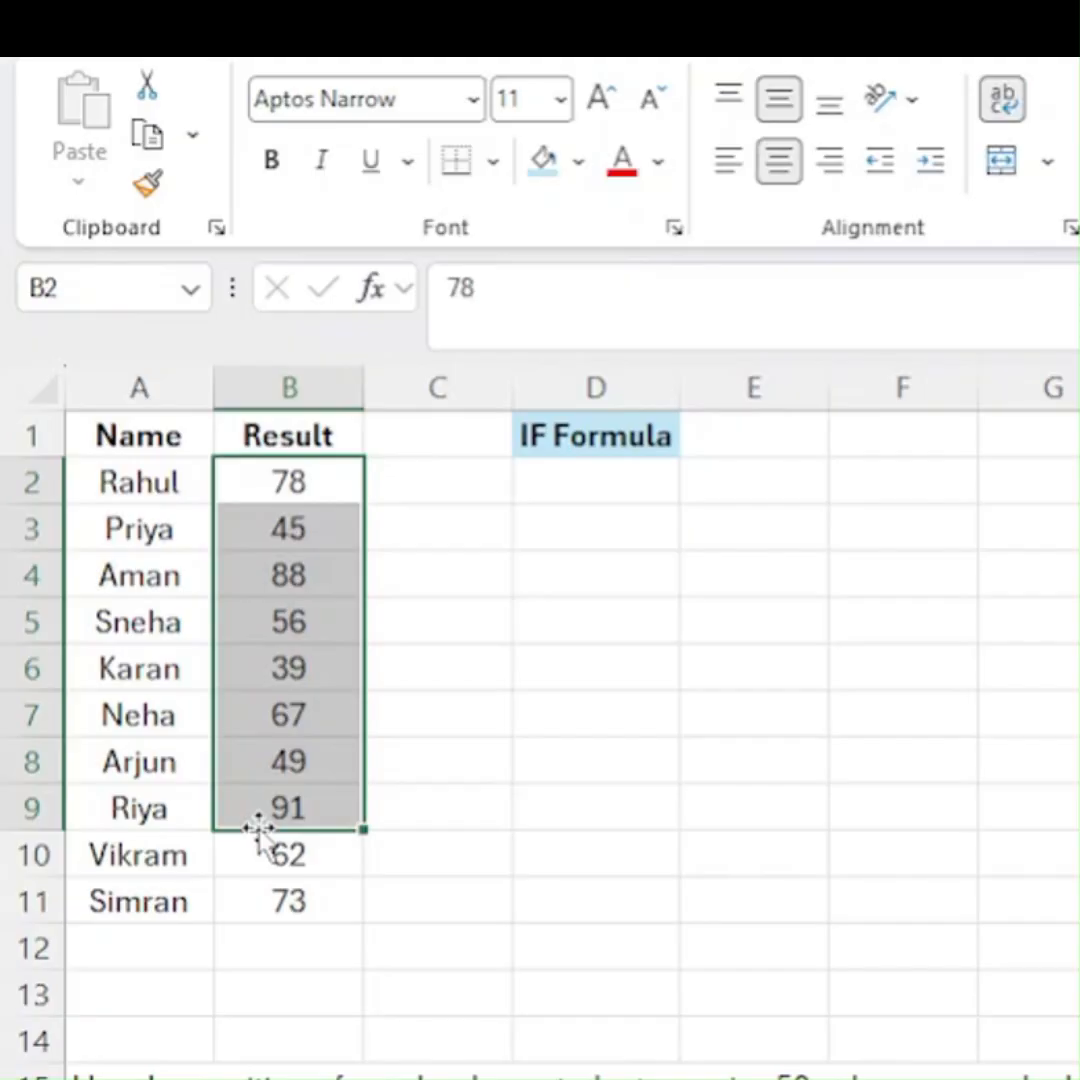
left_click(590, 485)
type("=")
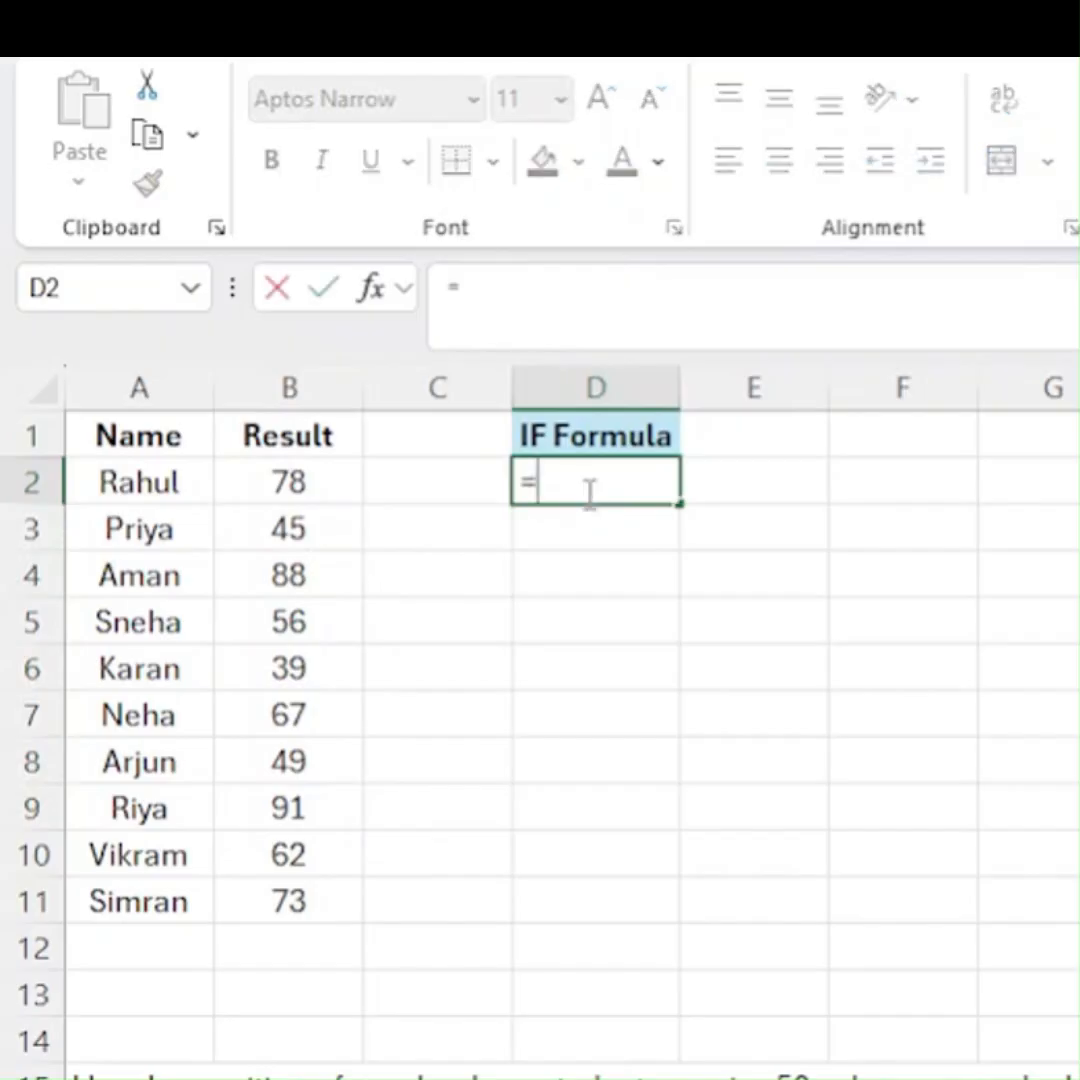
type("if")
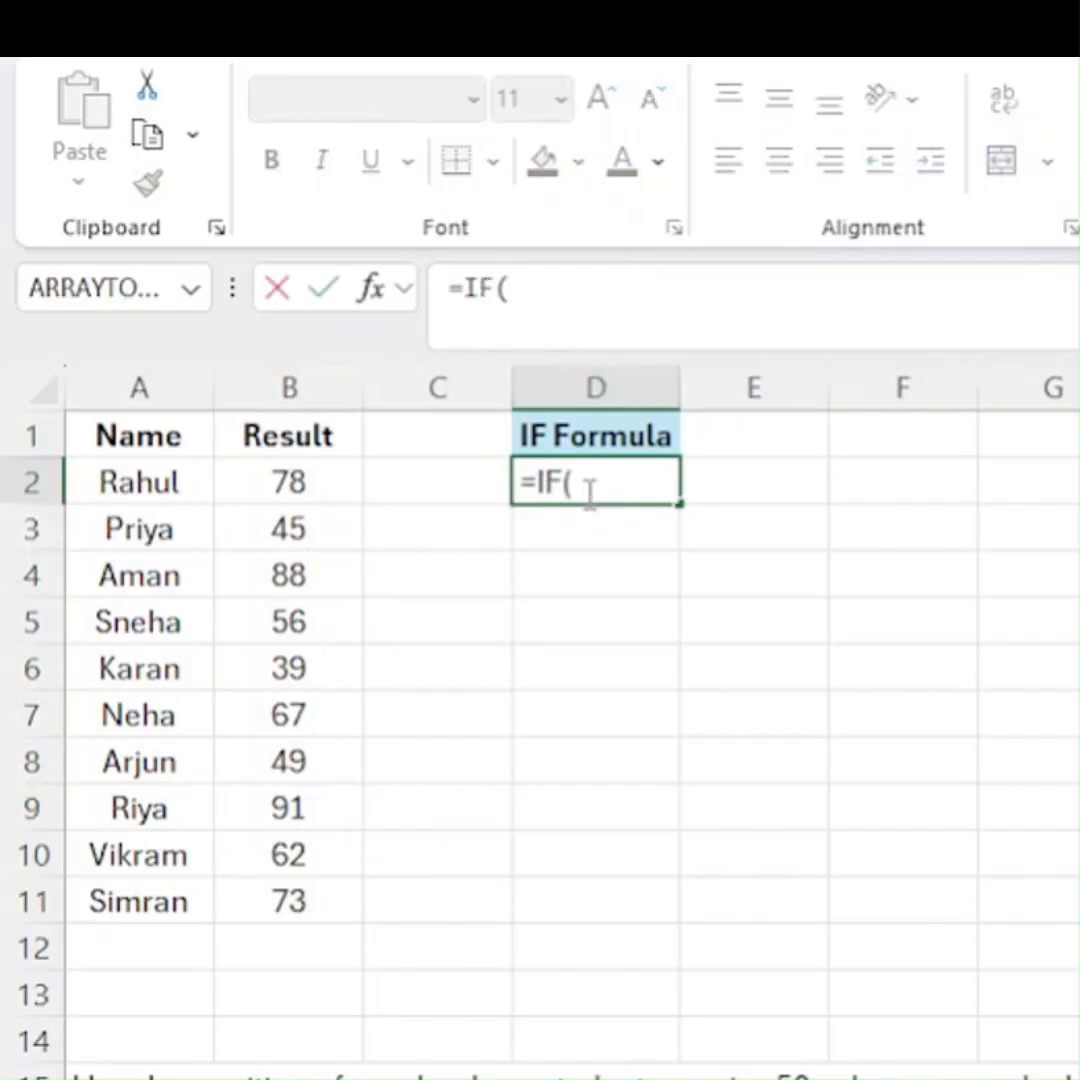
key("Left")
key("Left")
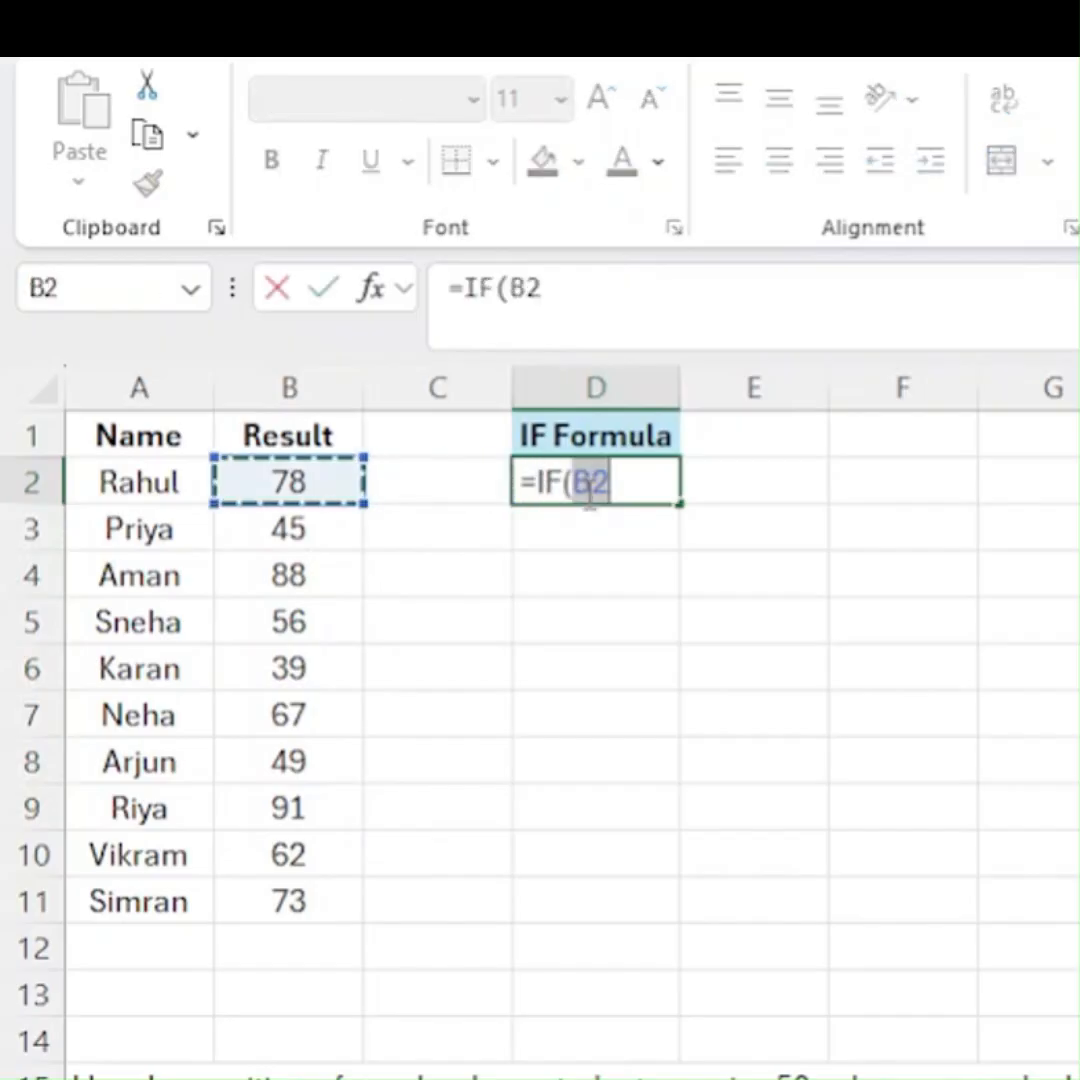
type("=>")
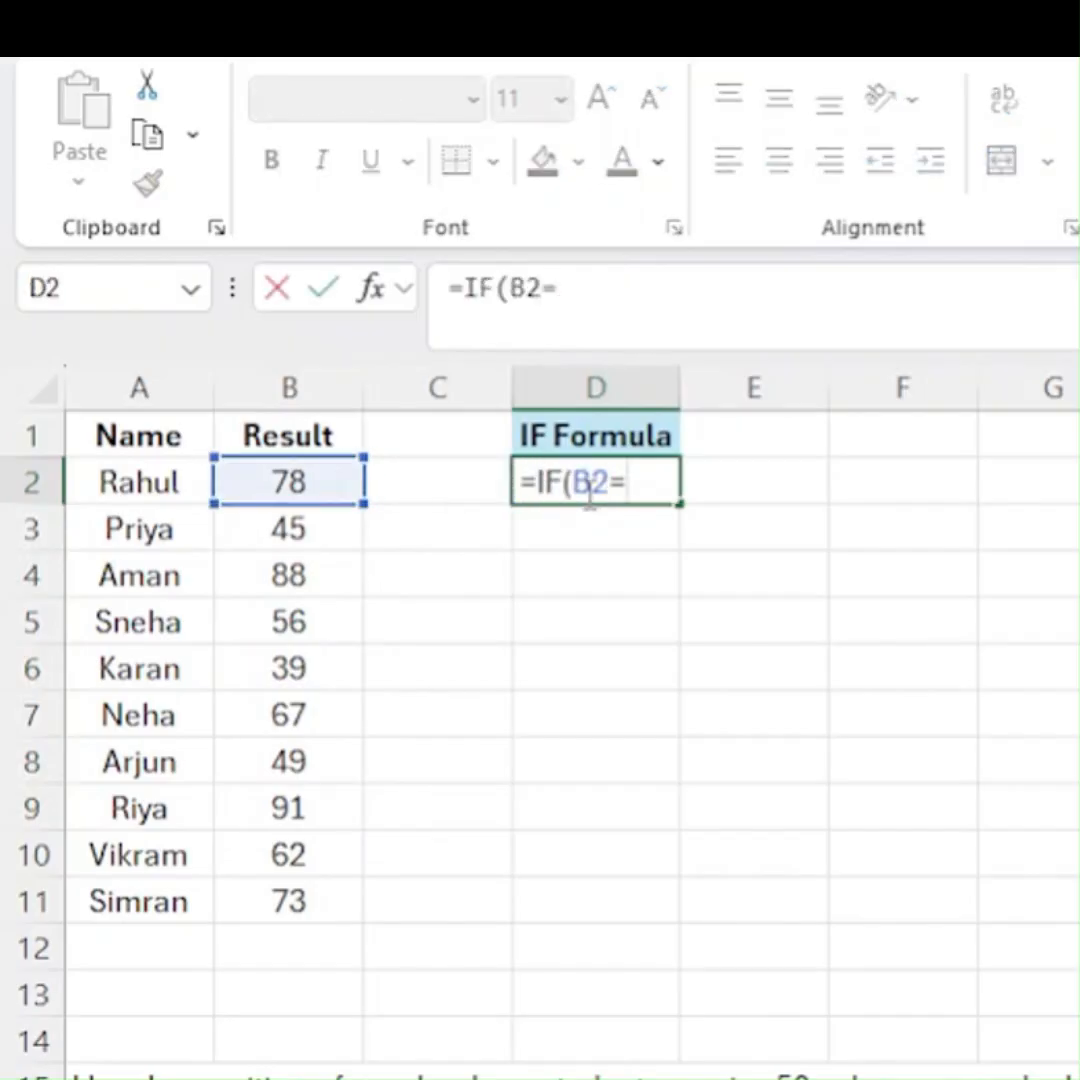
type("50,\"")
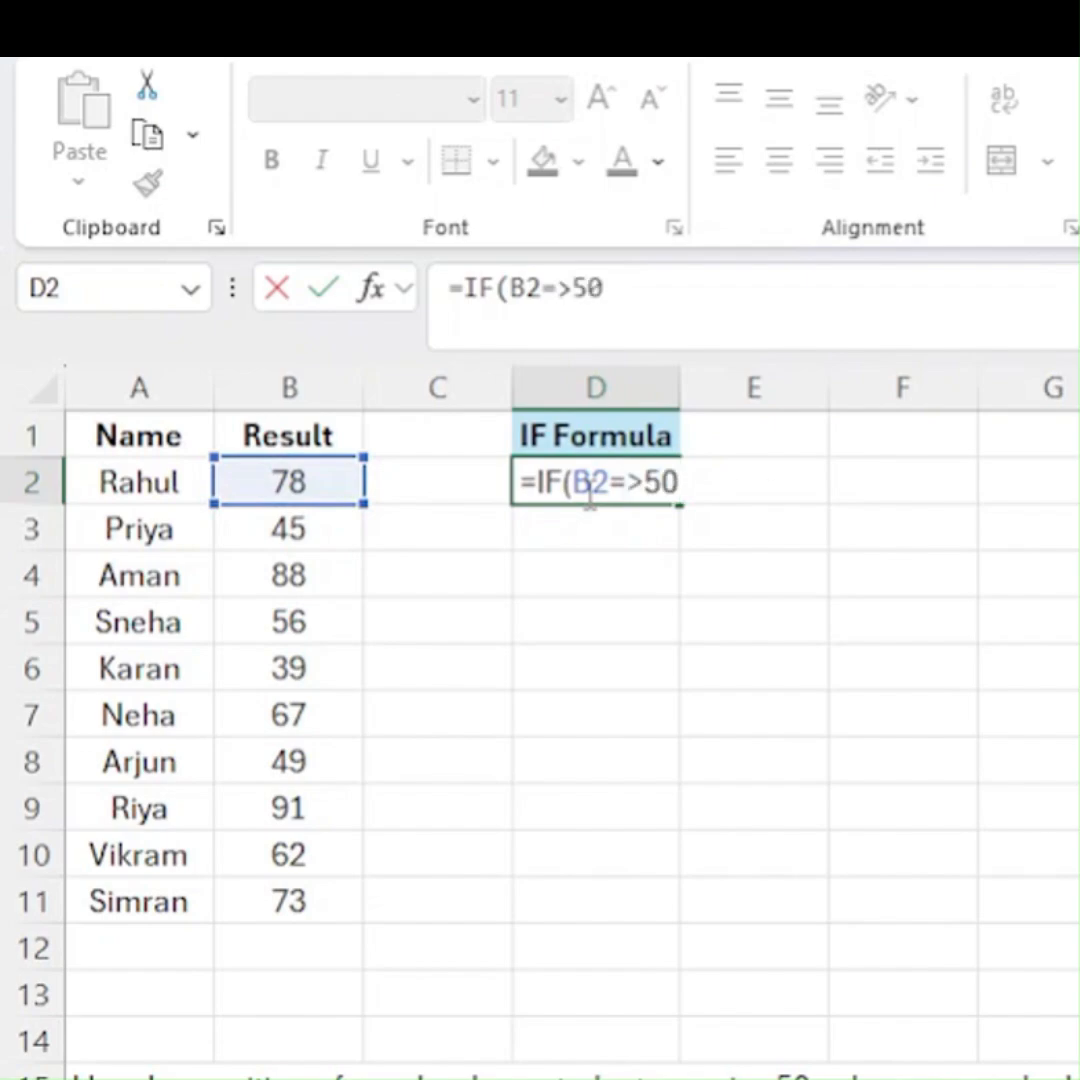
type("Pass\",")
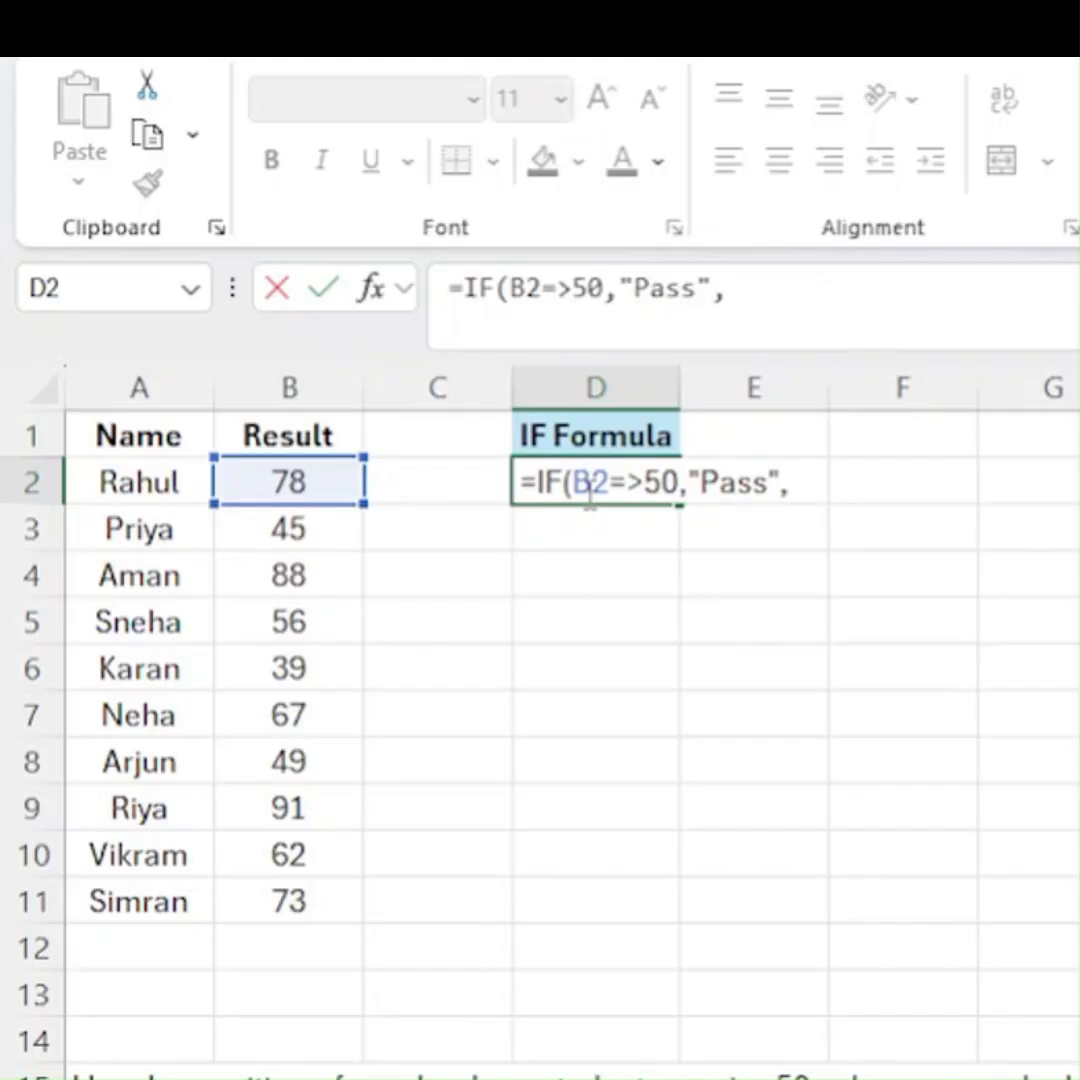
type("\"Fa")
type("il\")")
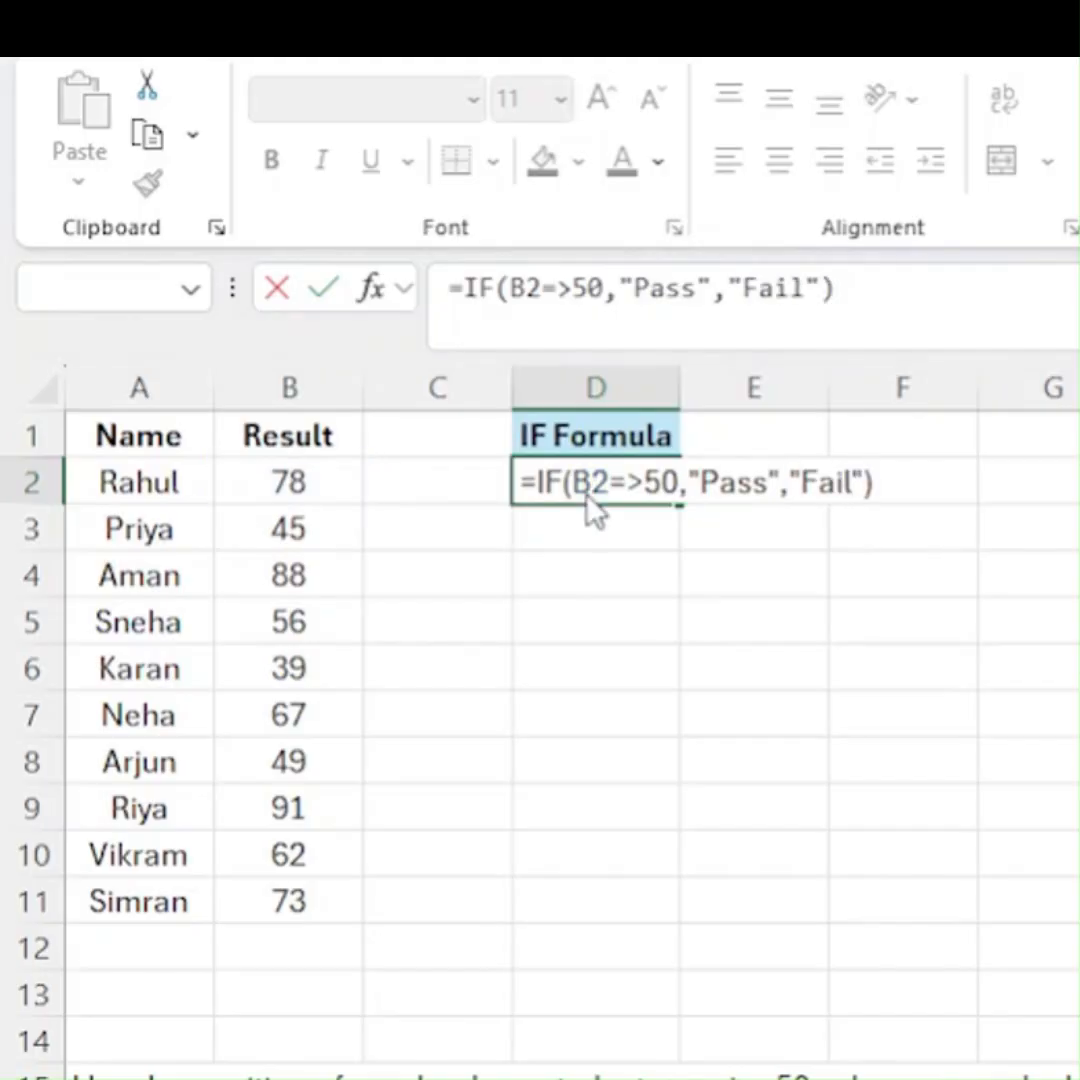
- Finish the formula in D2 as =IF(B2>=50,"Pass","Fail") and fill it down through D11
key("Return")
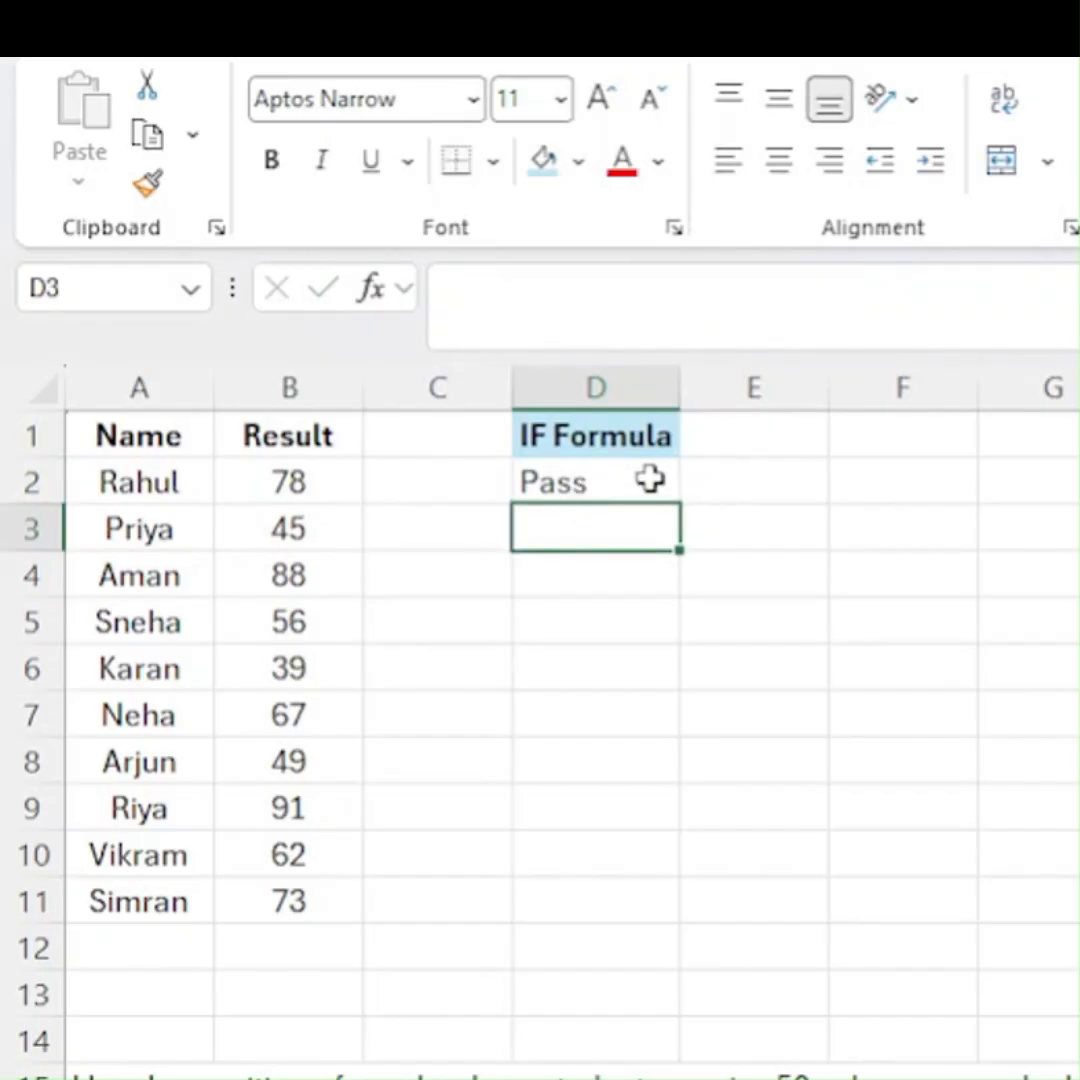
left_click(651, 480)
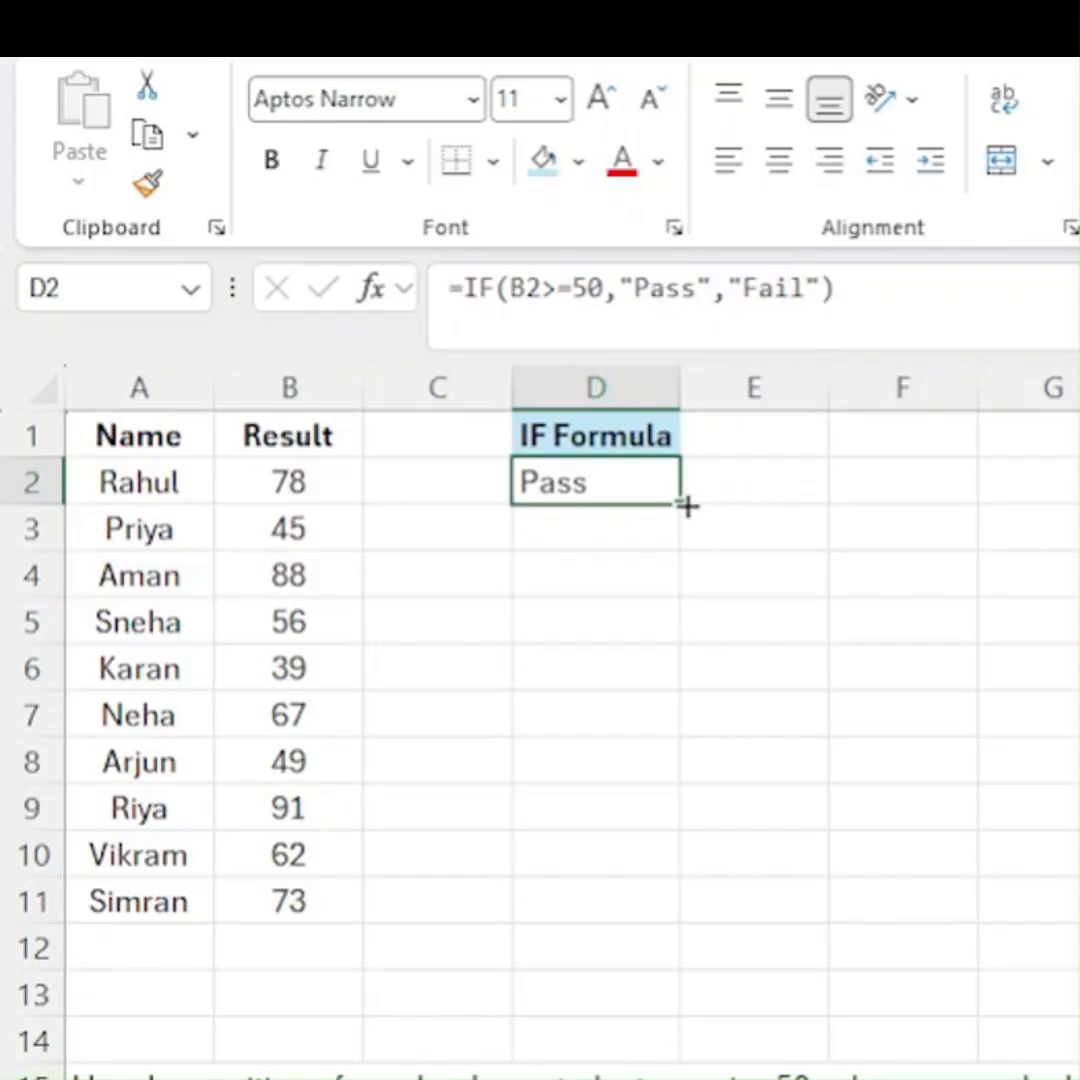
left_click_drag(680, 505, 680, 925)
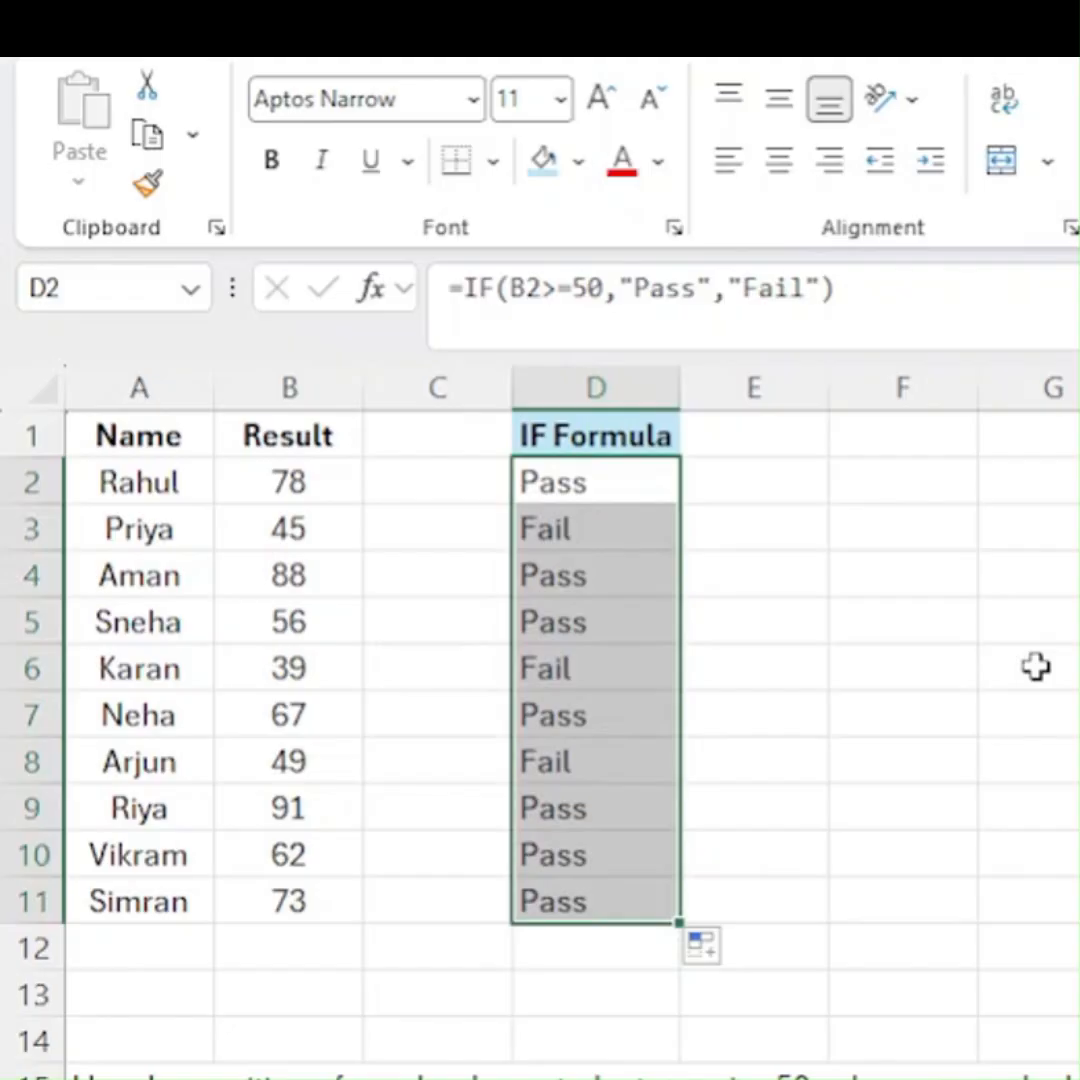
- Compare the scores in rows 3 and 9 with their IF formula results
left_click(32, 529)
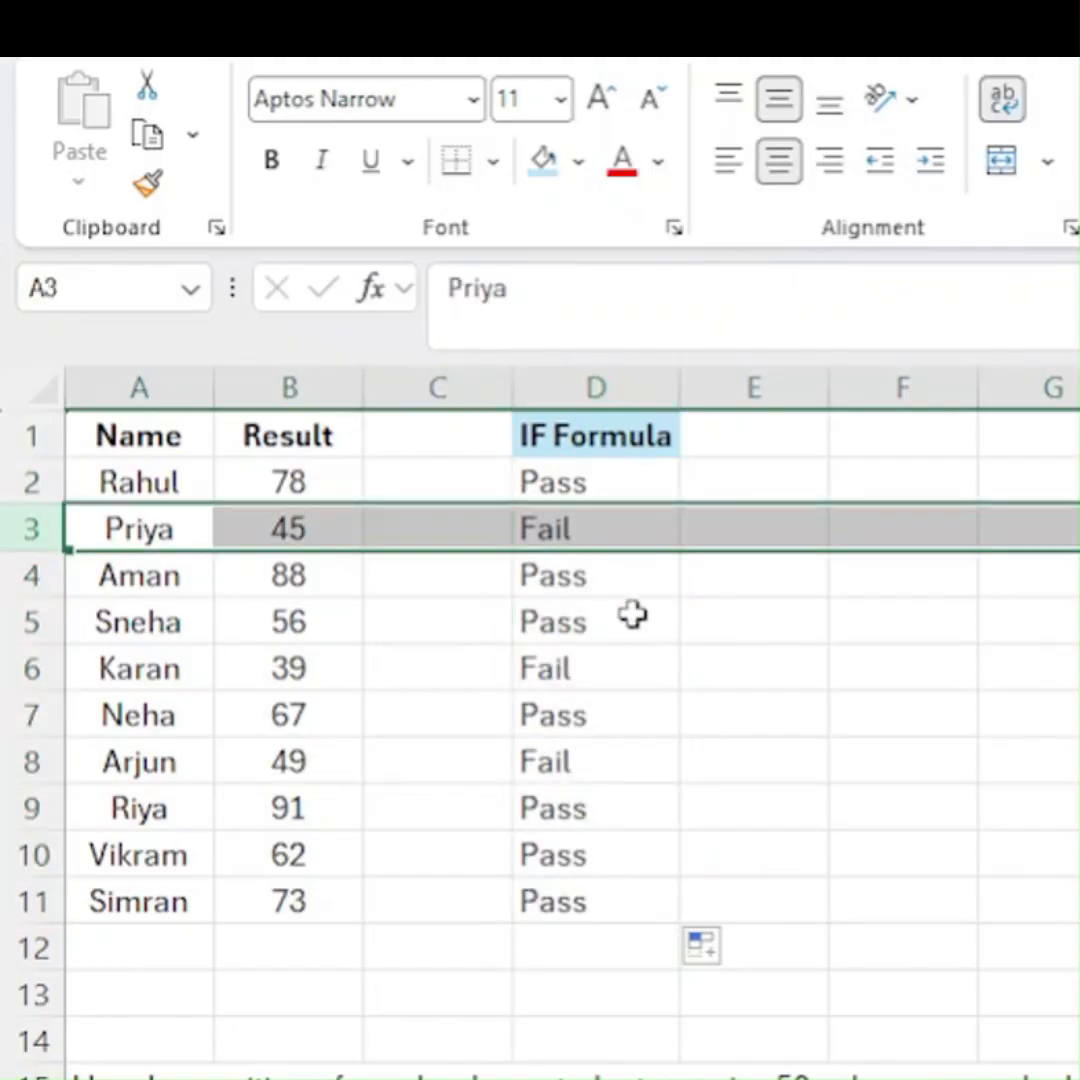
left_click(245, 533)
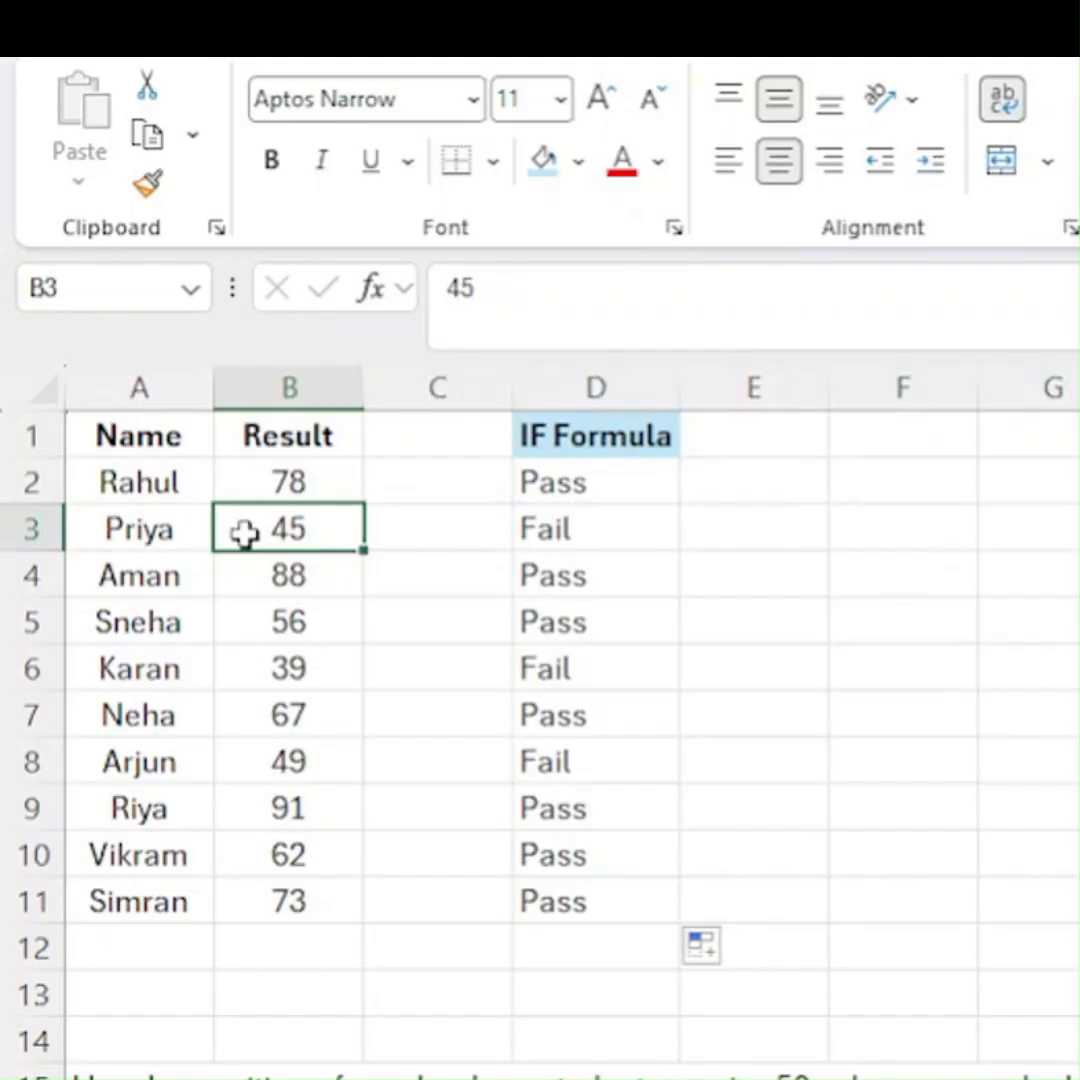
left_click(530, 530)
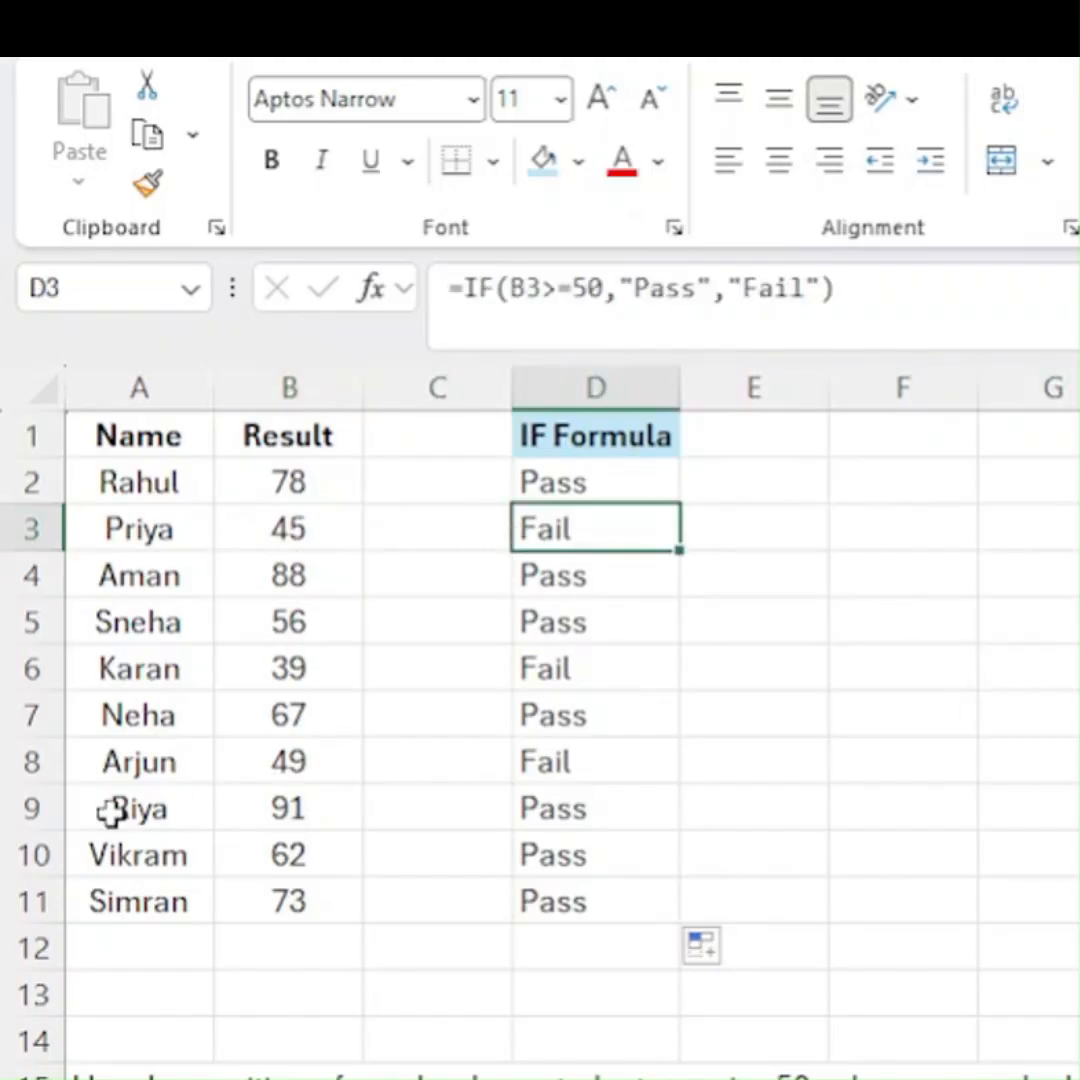
left_click(32, 808)
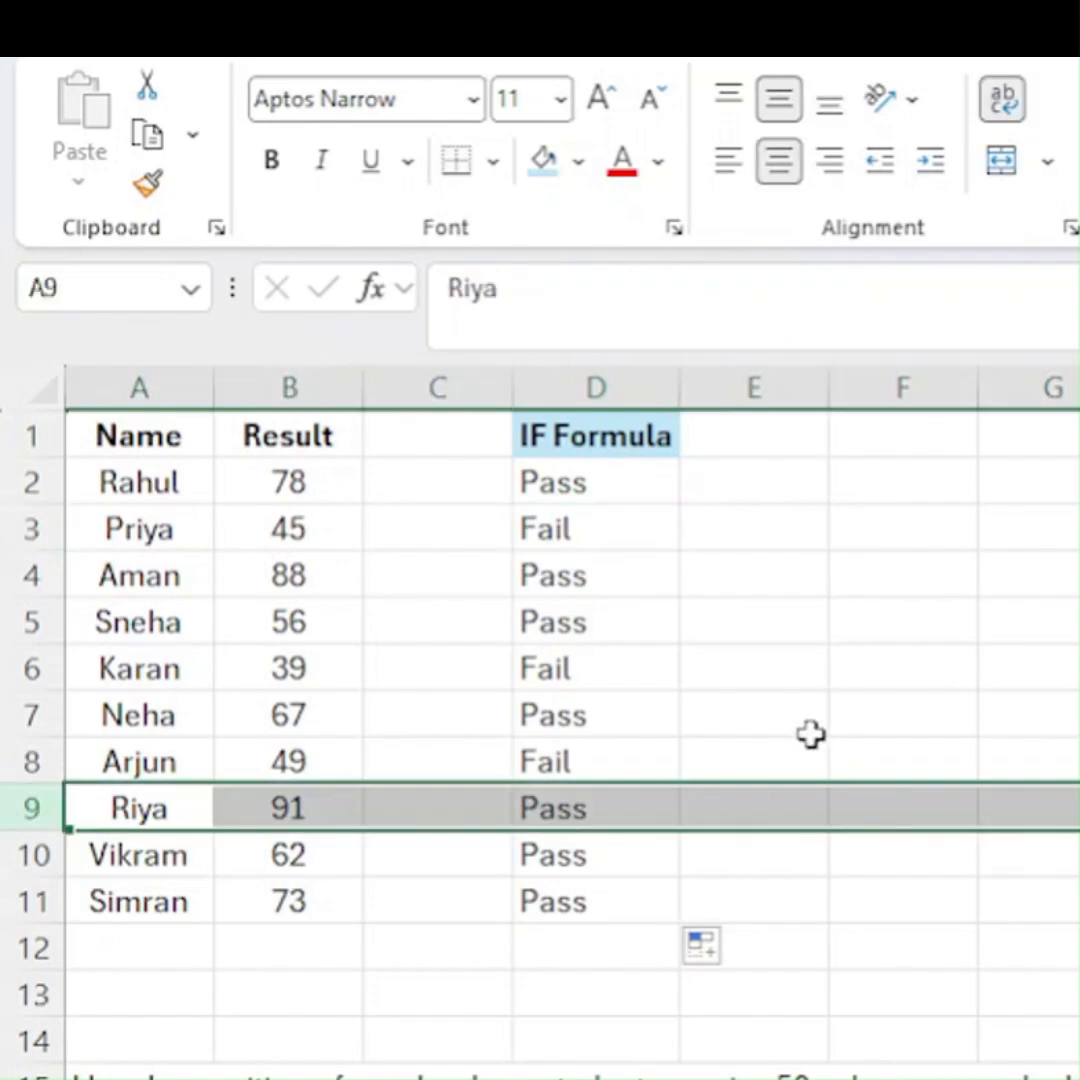
- Highlight the cells in D2:D11 that contain the text Pass with Green Fill with Dark Green Text
left_click(597, 484)
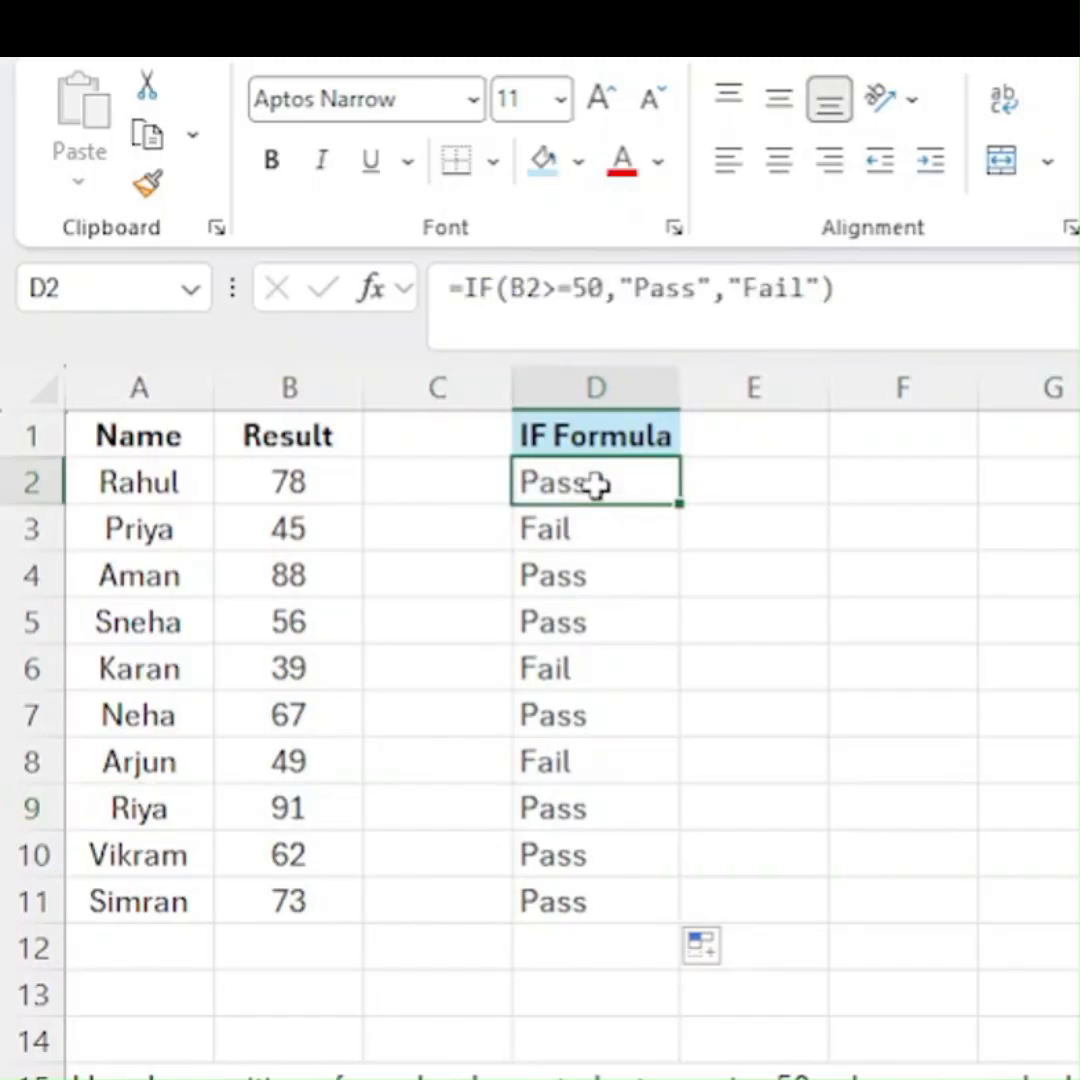
key("ctrl+shift+Down")
left_click(703, 354)
mouse_move(753, 423)
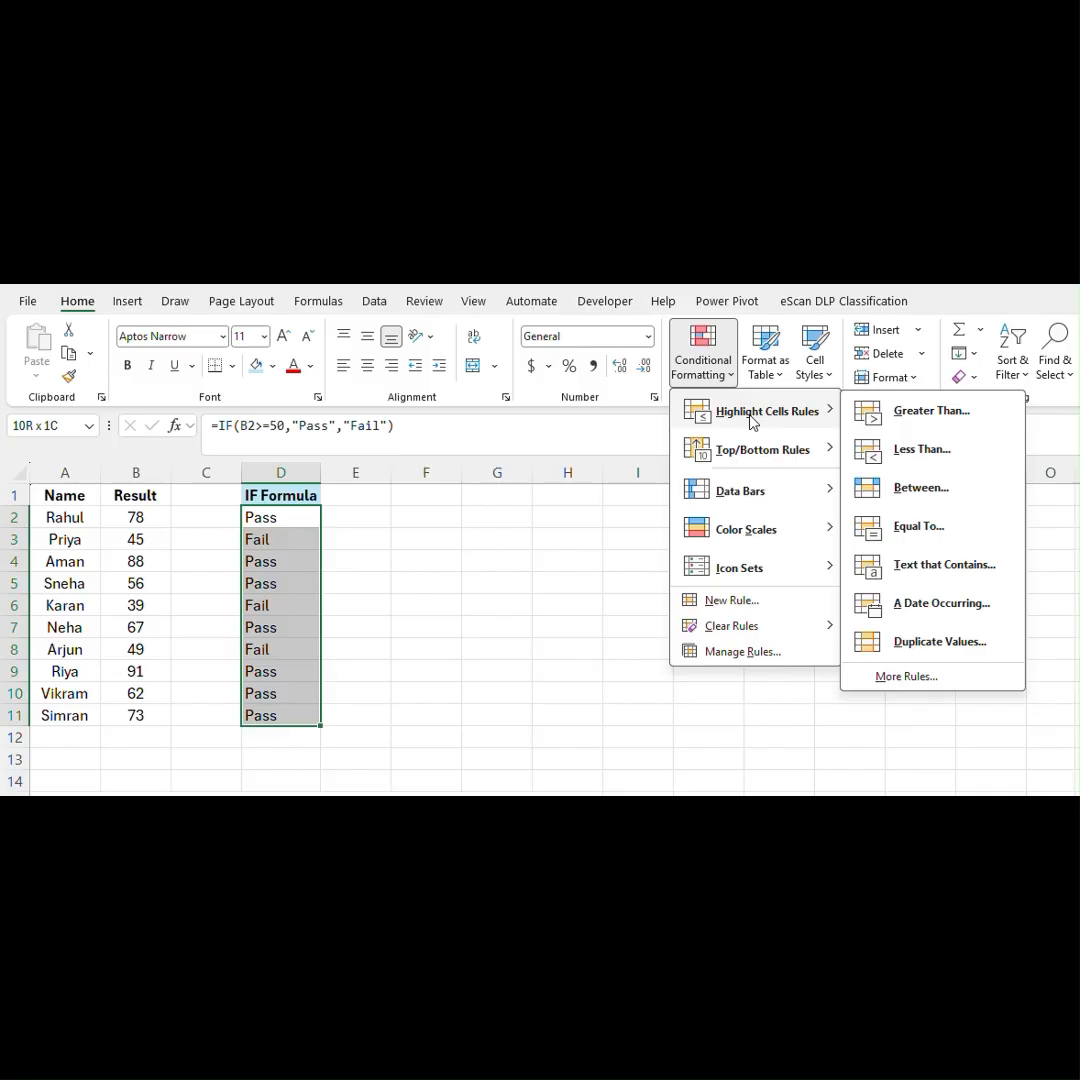
left_click(924, 578)
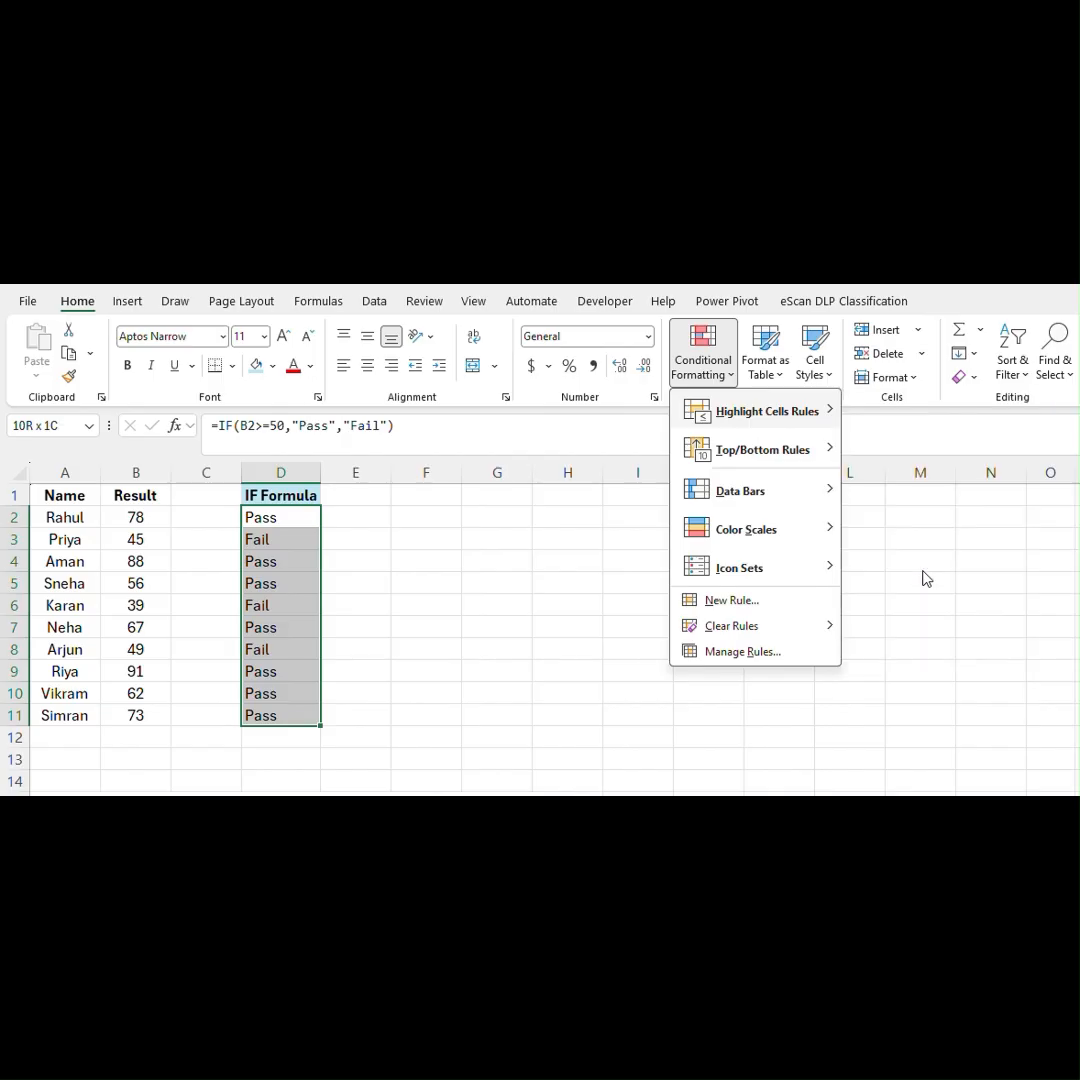
type("Pass")
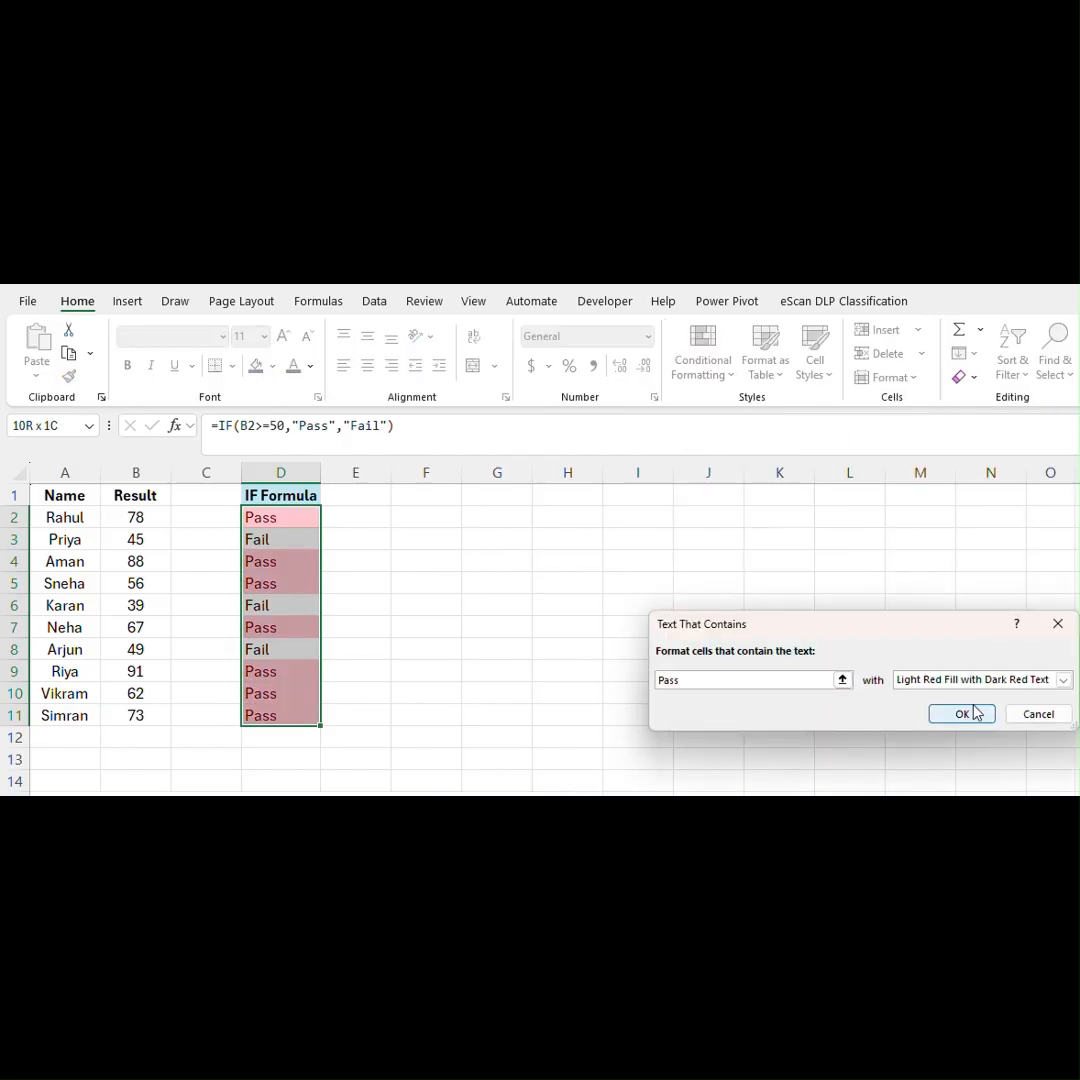
left_click(1063, 680)
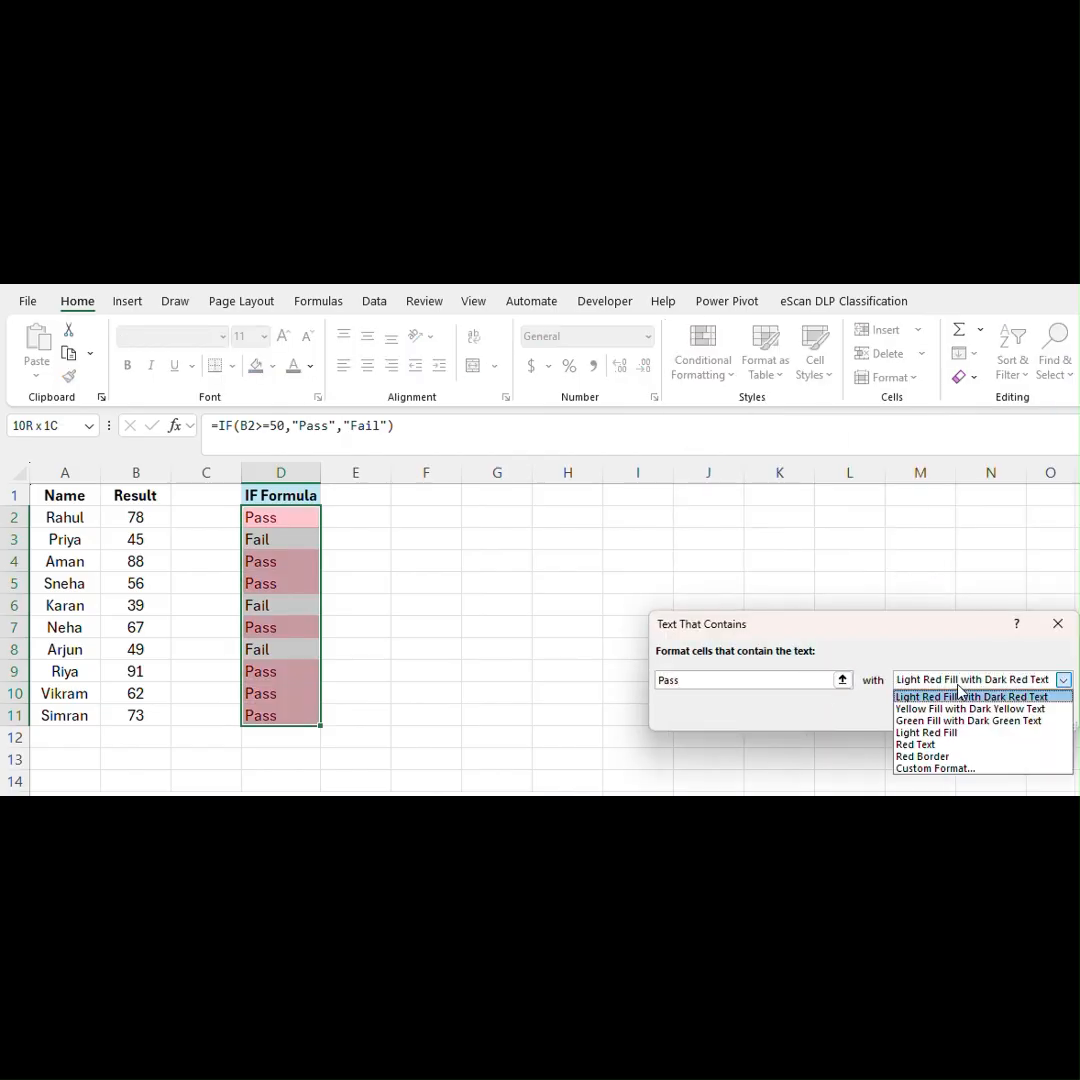
left_click(918, 718)
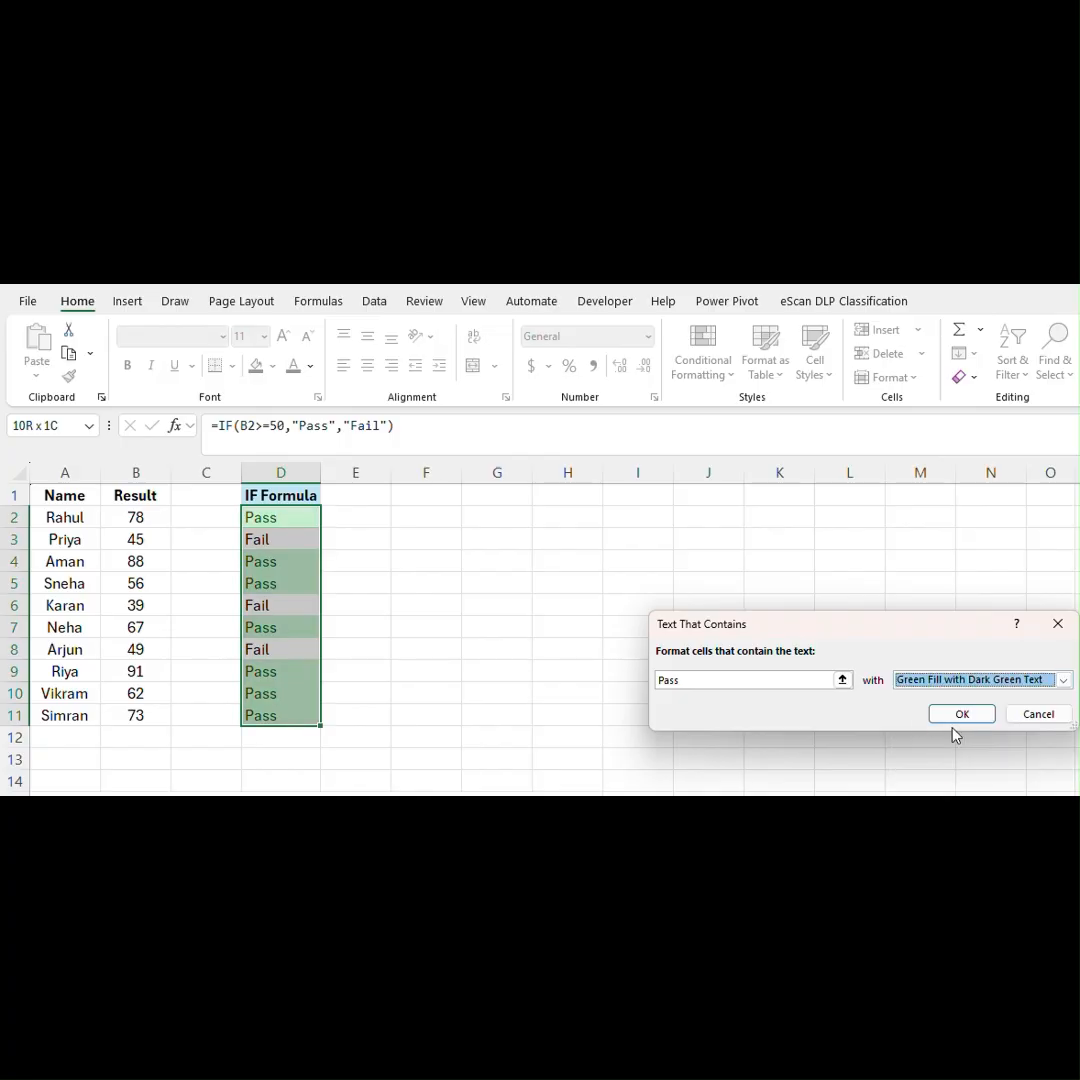
left_click(962, 715)
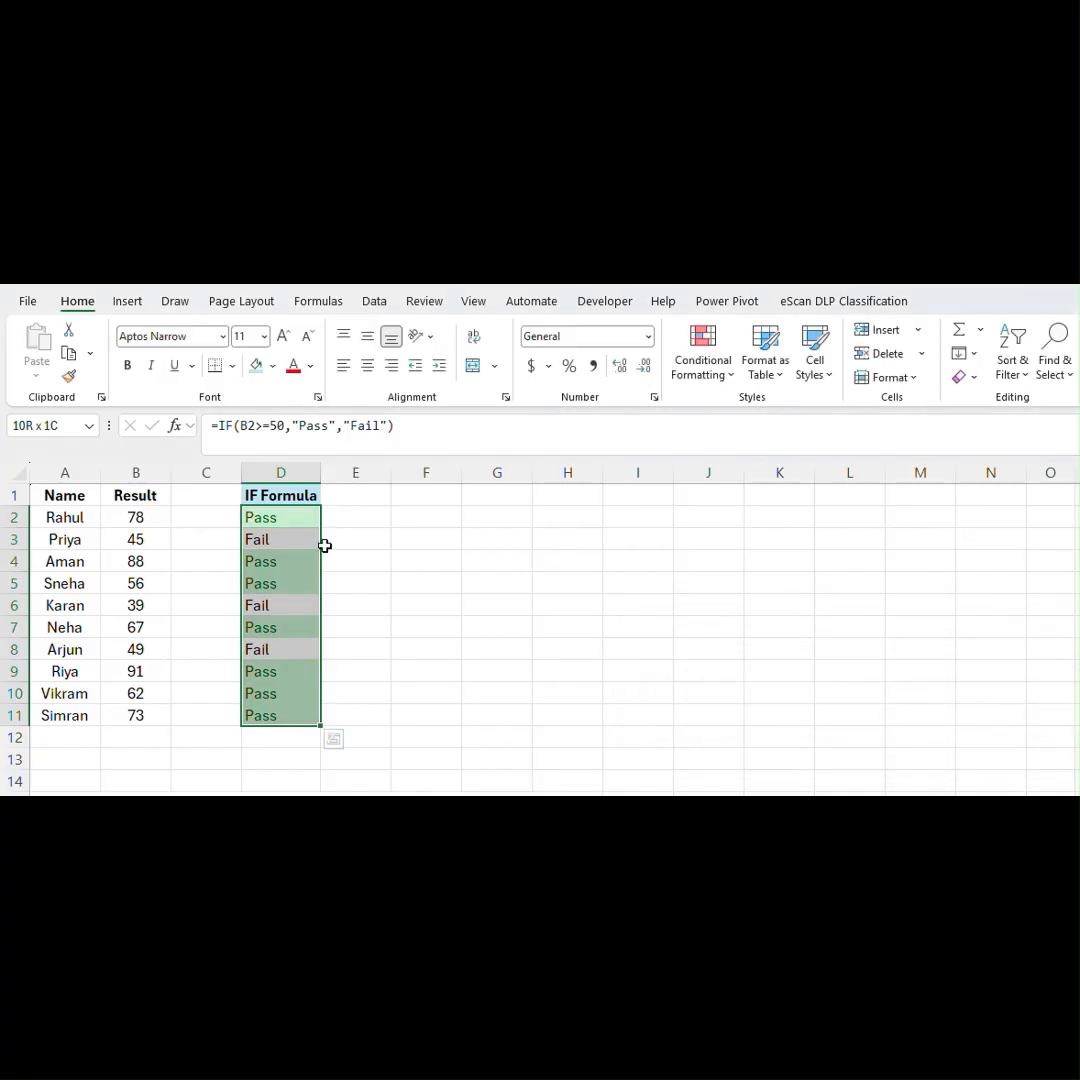
- Add a second highlight rule to D2:D11 for text containing Fail, using Light Red Fill with Dark Red Text
left_click(703, 358)
mouse_move(808, 425)
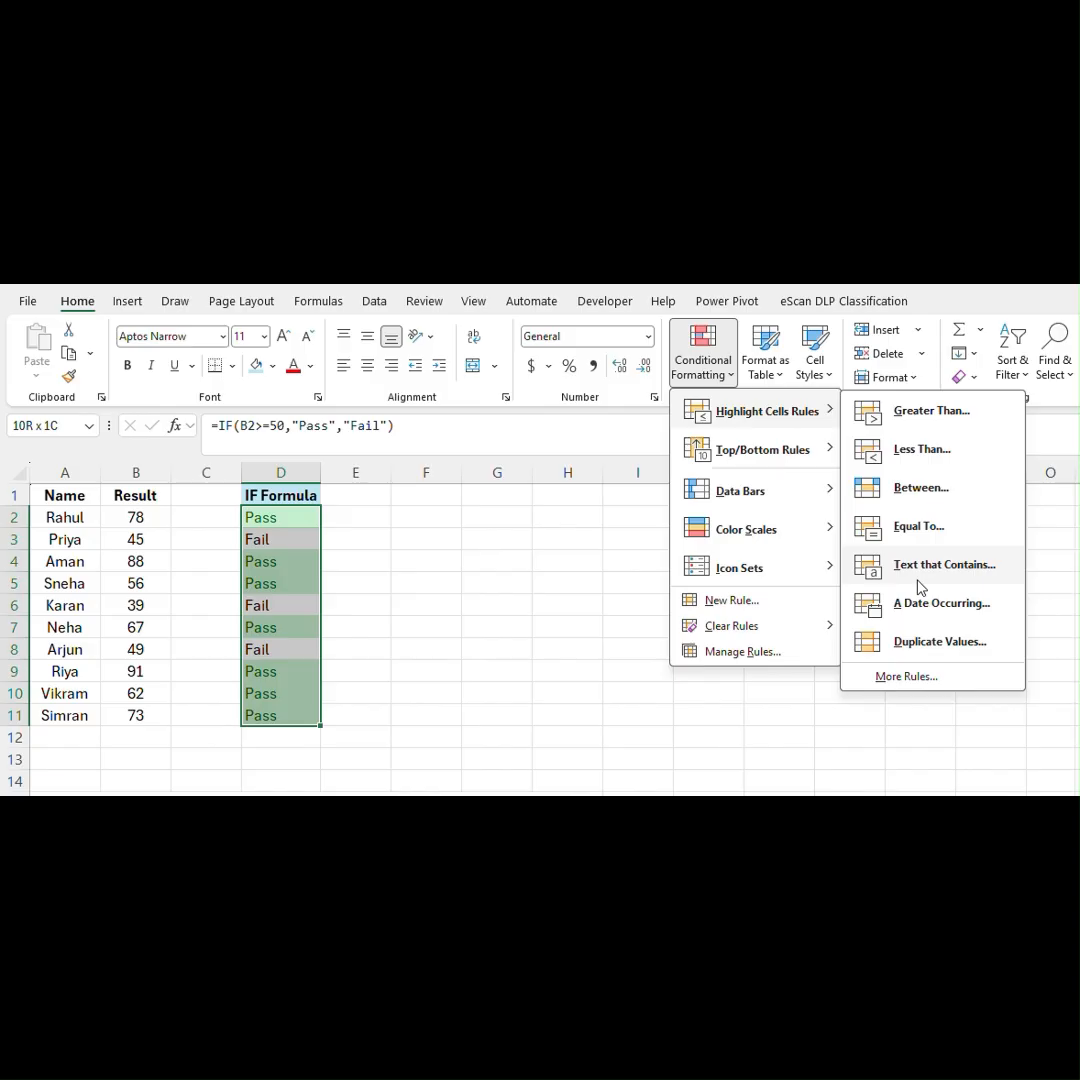
left_click(900, 568)
type("Fail")
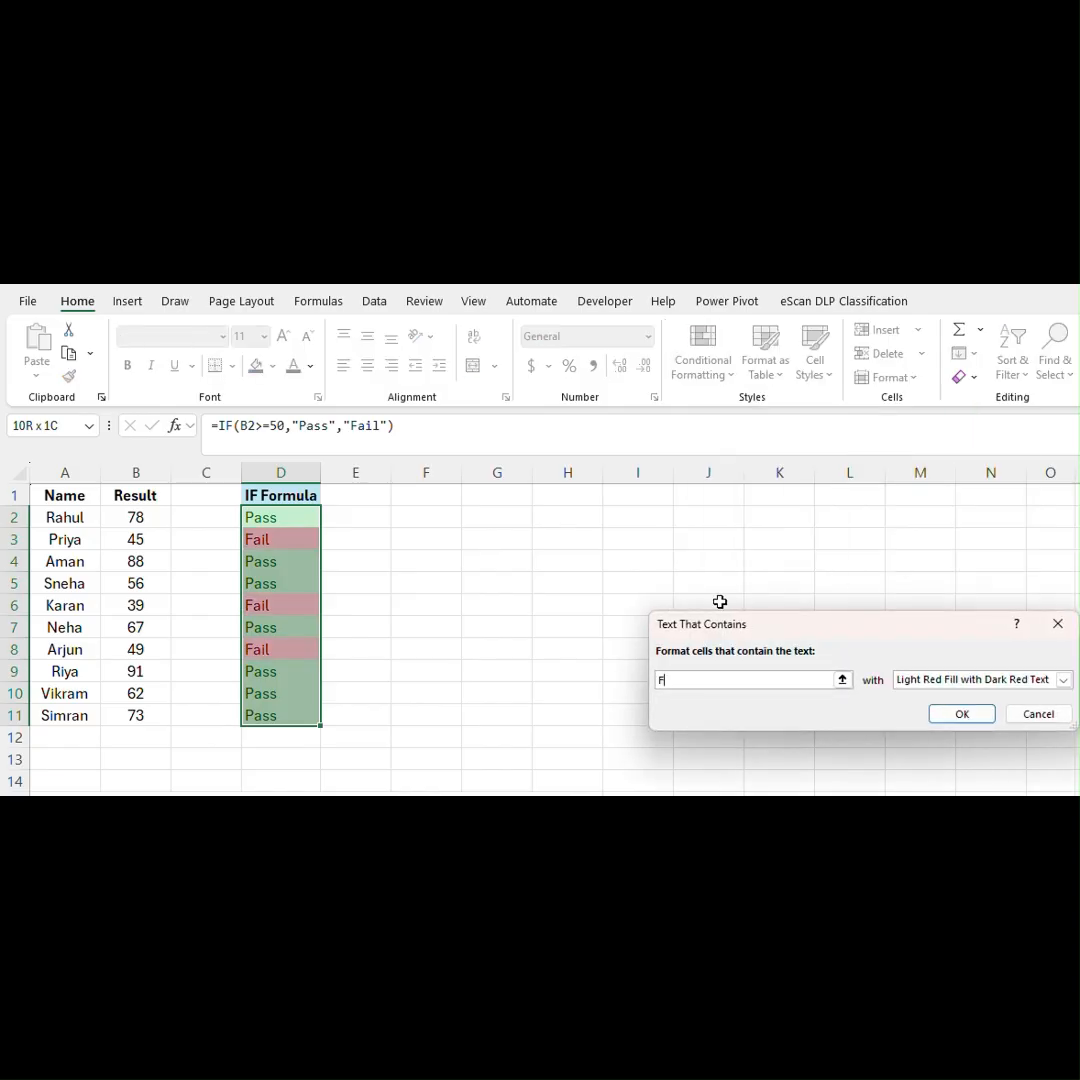
left_click(959, 713)
left_click(680, 652)
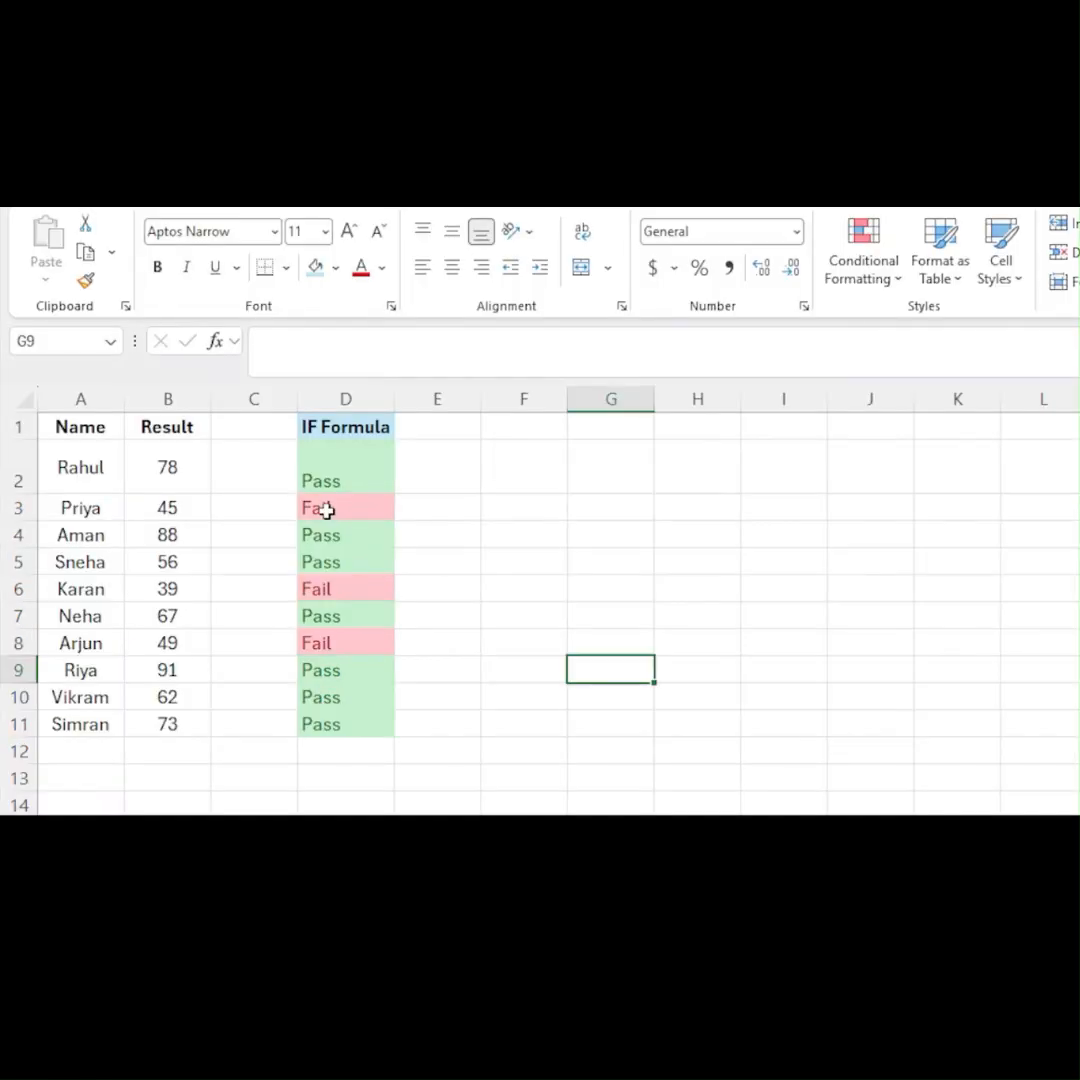
- Review the highlighted Pass and Fail results in the IF Formula column, D2:D11
left_click(302, 476)
key("shift+Down")
key("shift+Down")
key("shift+Down")
key("shift+Down")
key("shift+Down")
key("shift+Down")
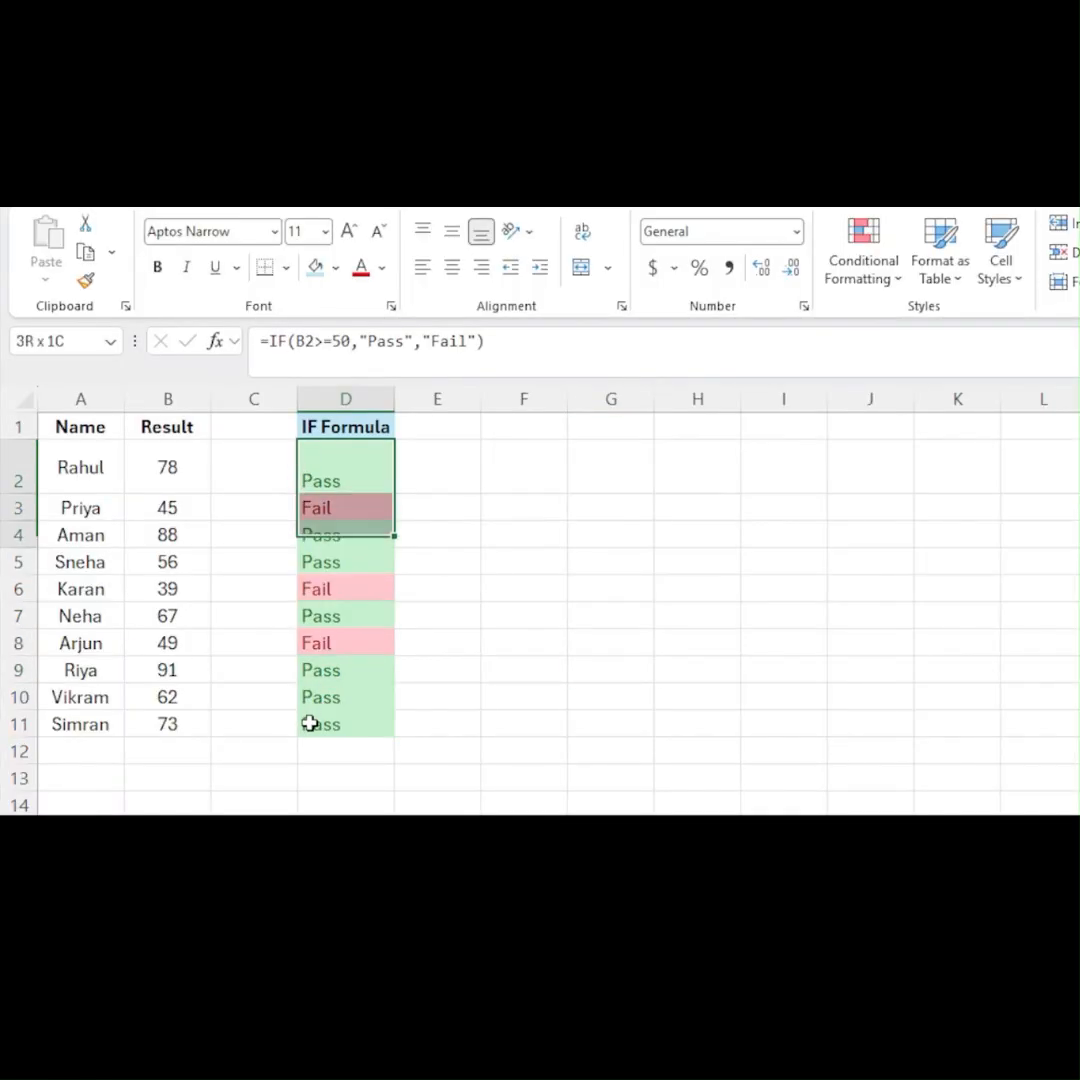
key("shift+Down")
key("shift+Down")
key("shift+Down")
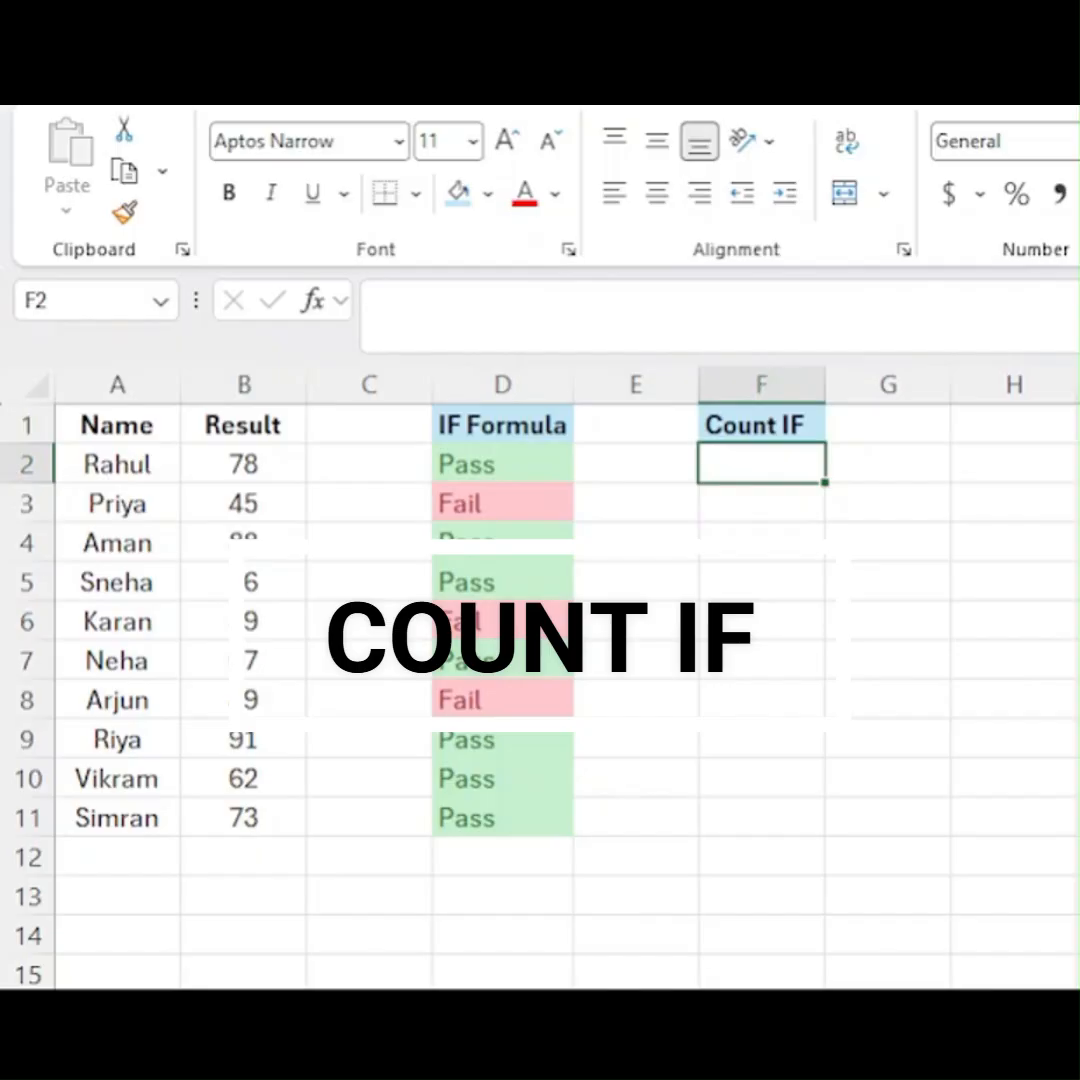
key("Left")
key("Left")
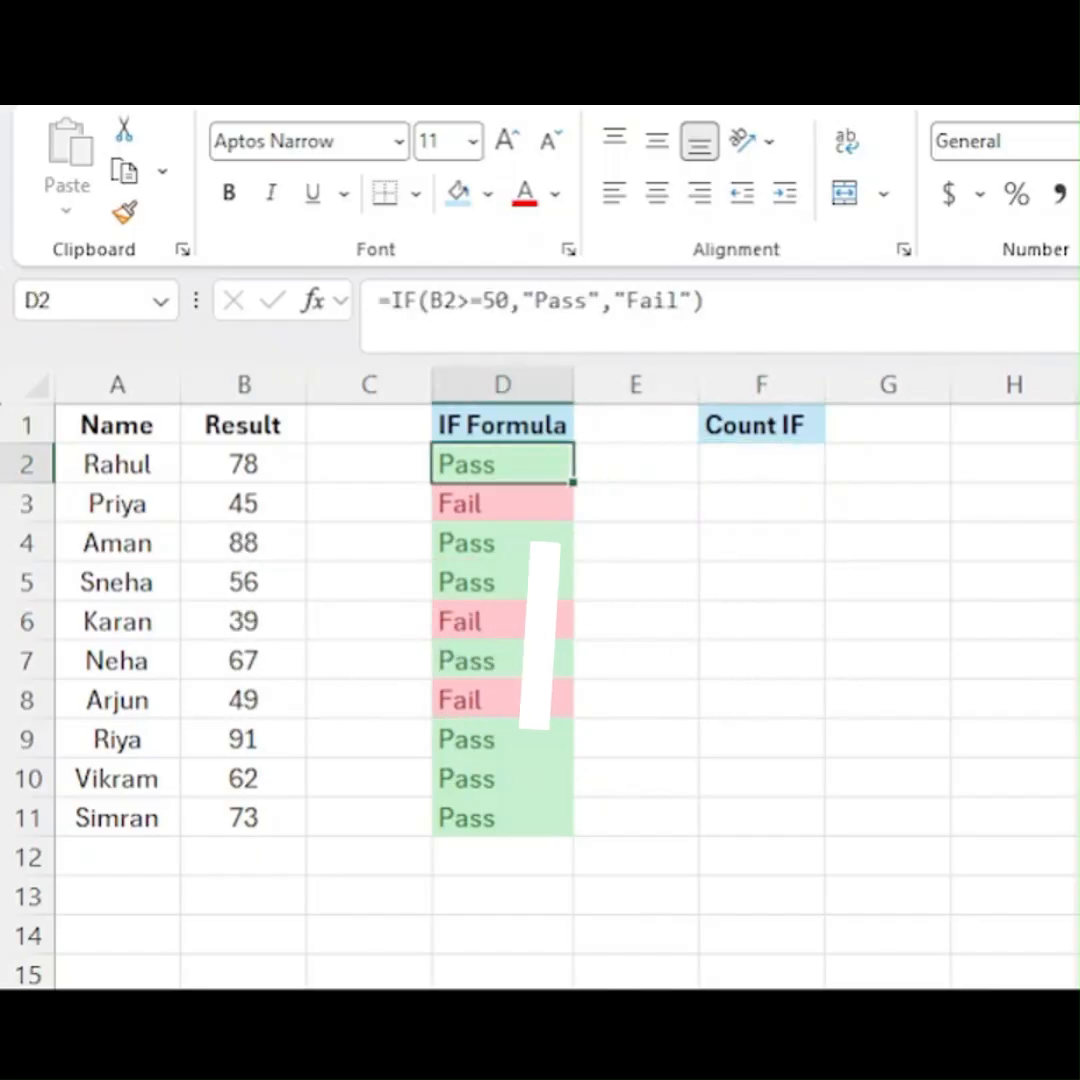
key("ctrl+shift+Down")
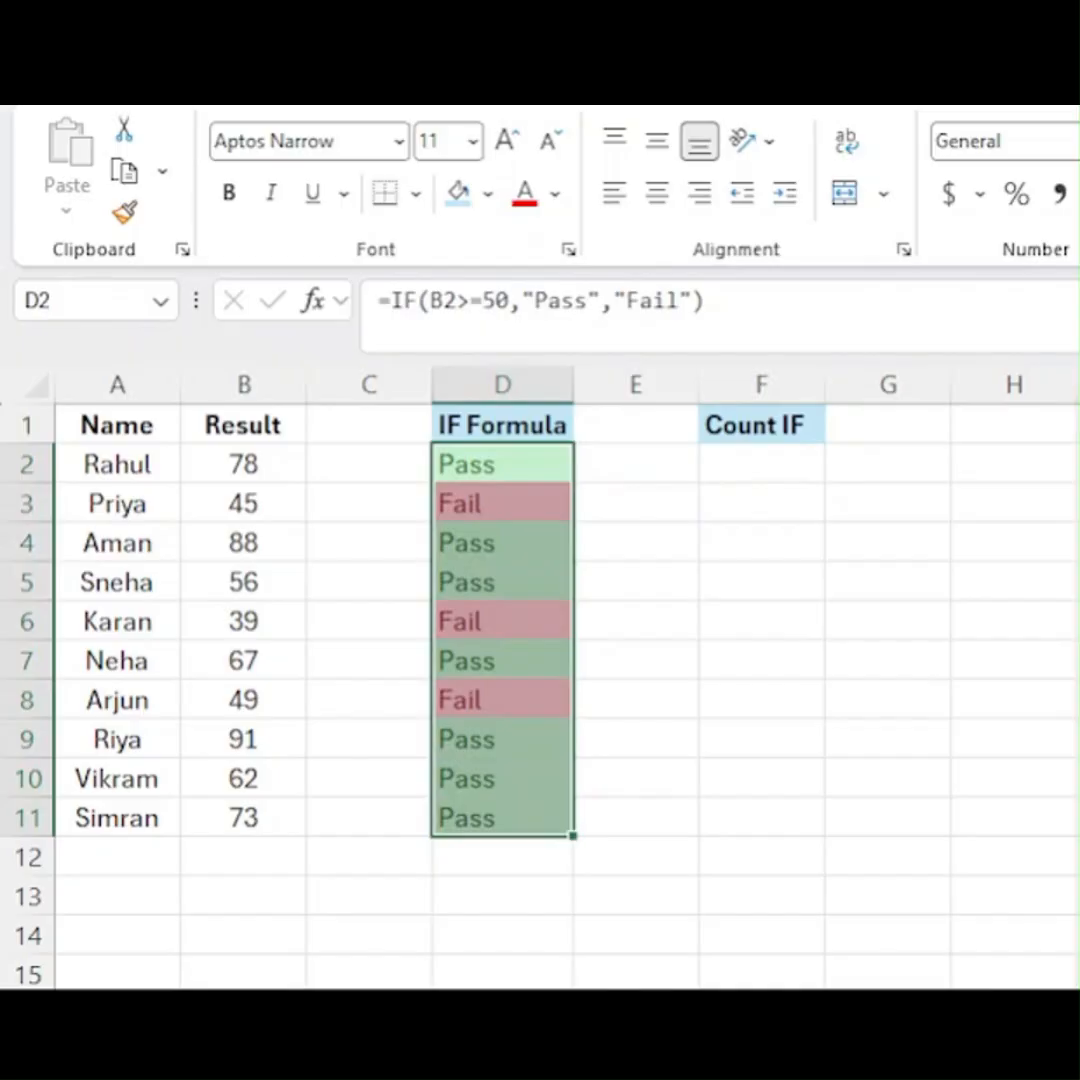
key("Right")
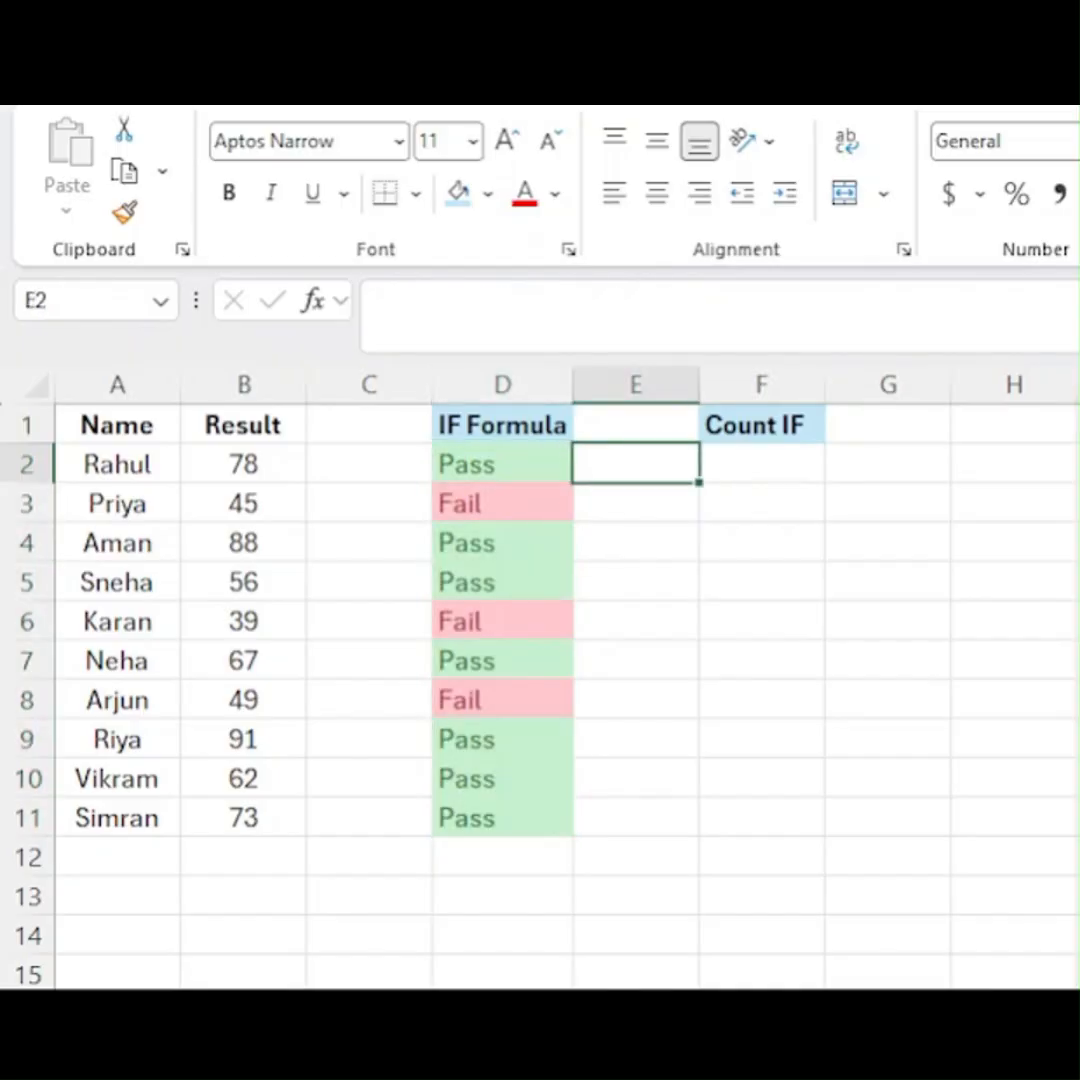
- Begin a COUNTIF formula in F2 with D2:D11 as the range to count
key("Right")
type("=coh")
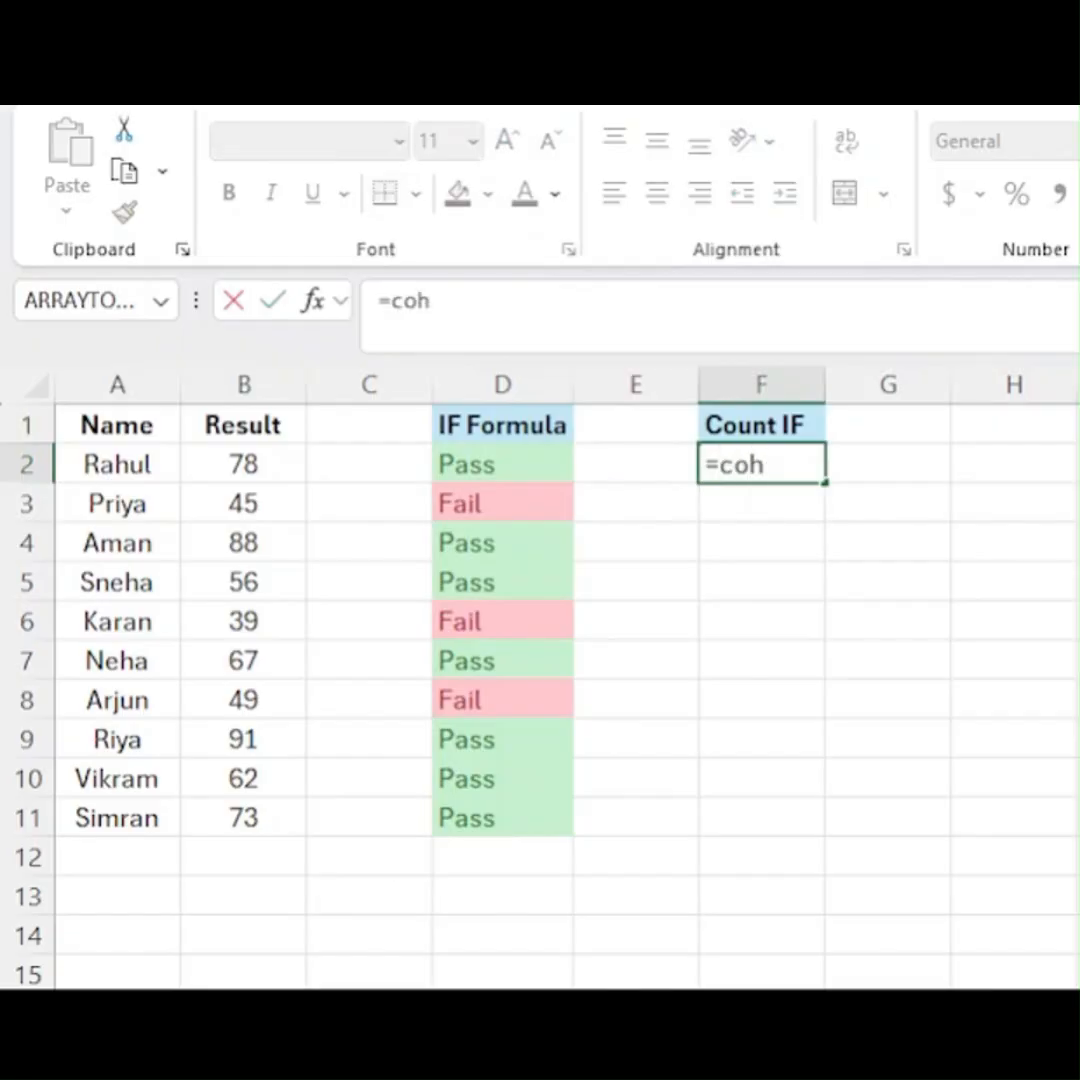
key("BackSpace")
type("un")
key("Tab")
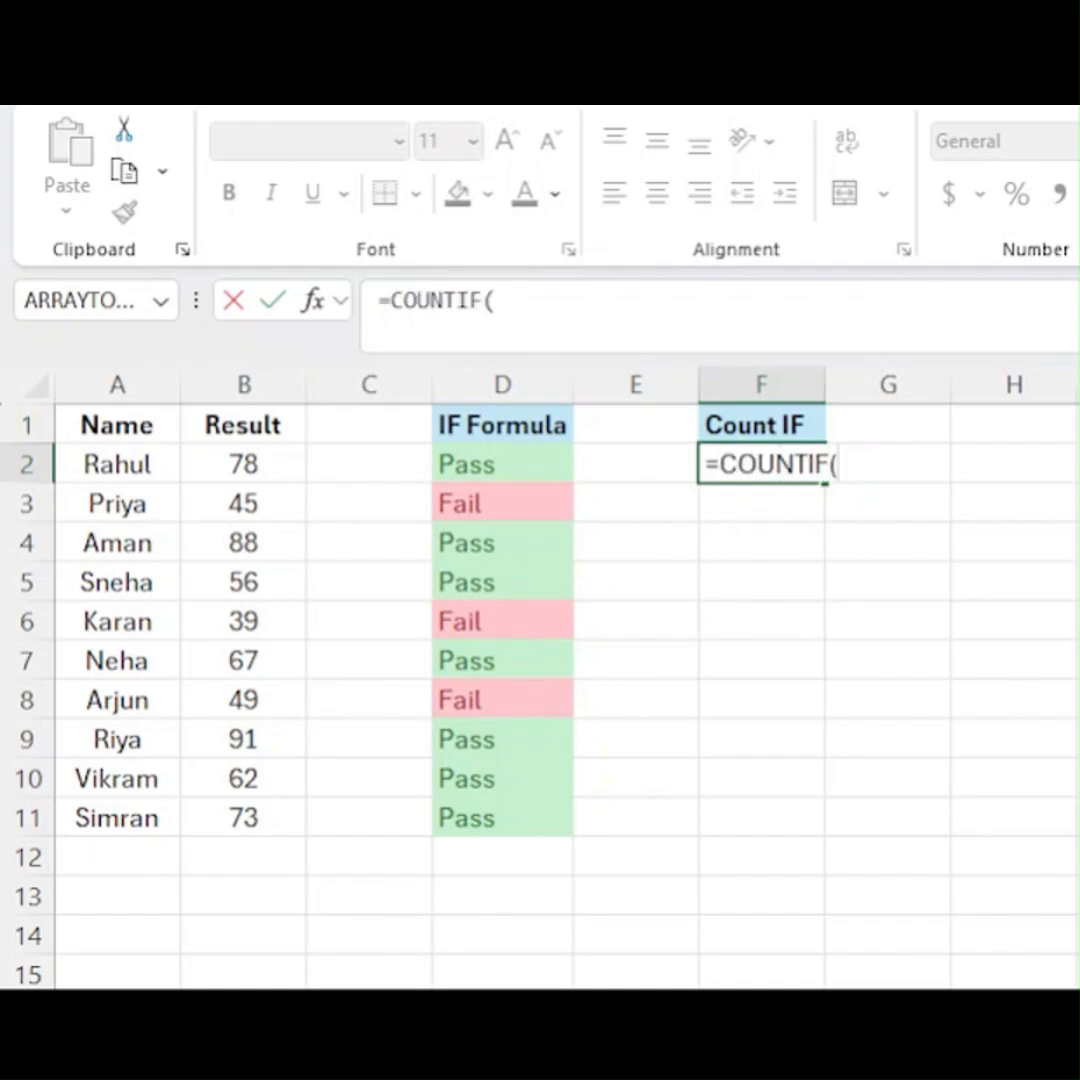
key("Left")
key("Left")
key("ctrl+shift+Down")
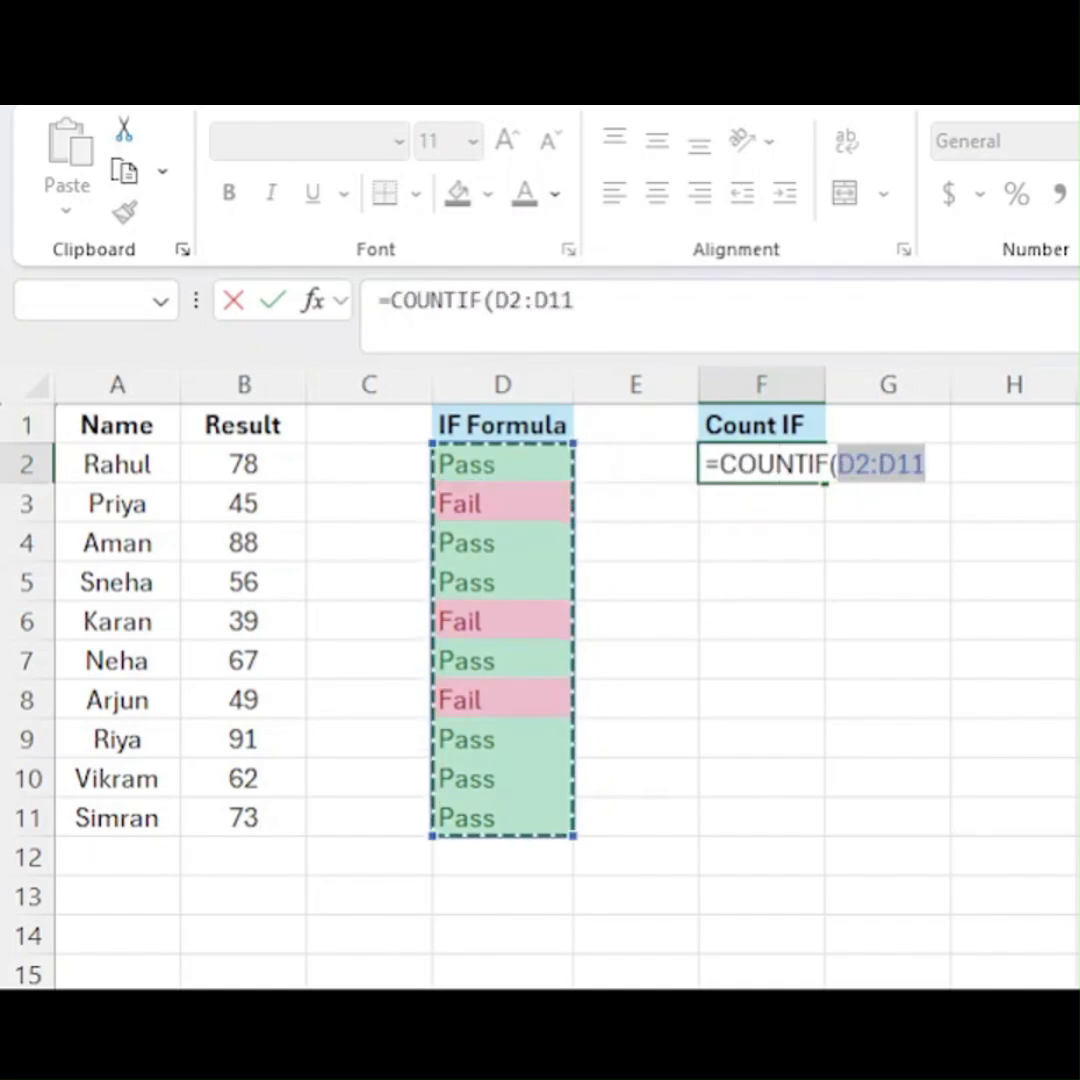
type(",")
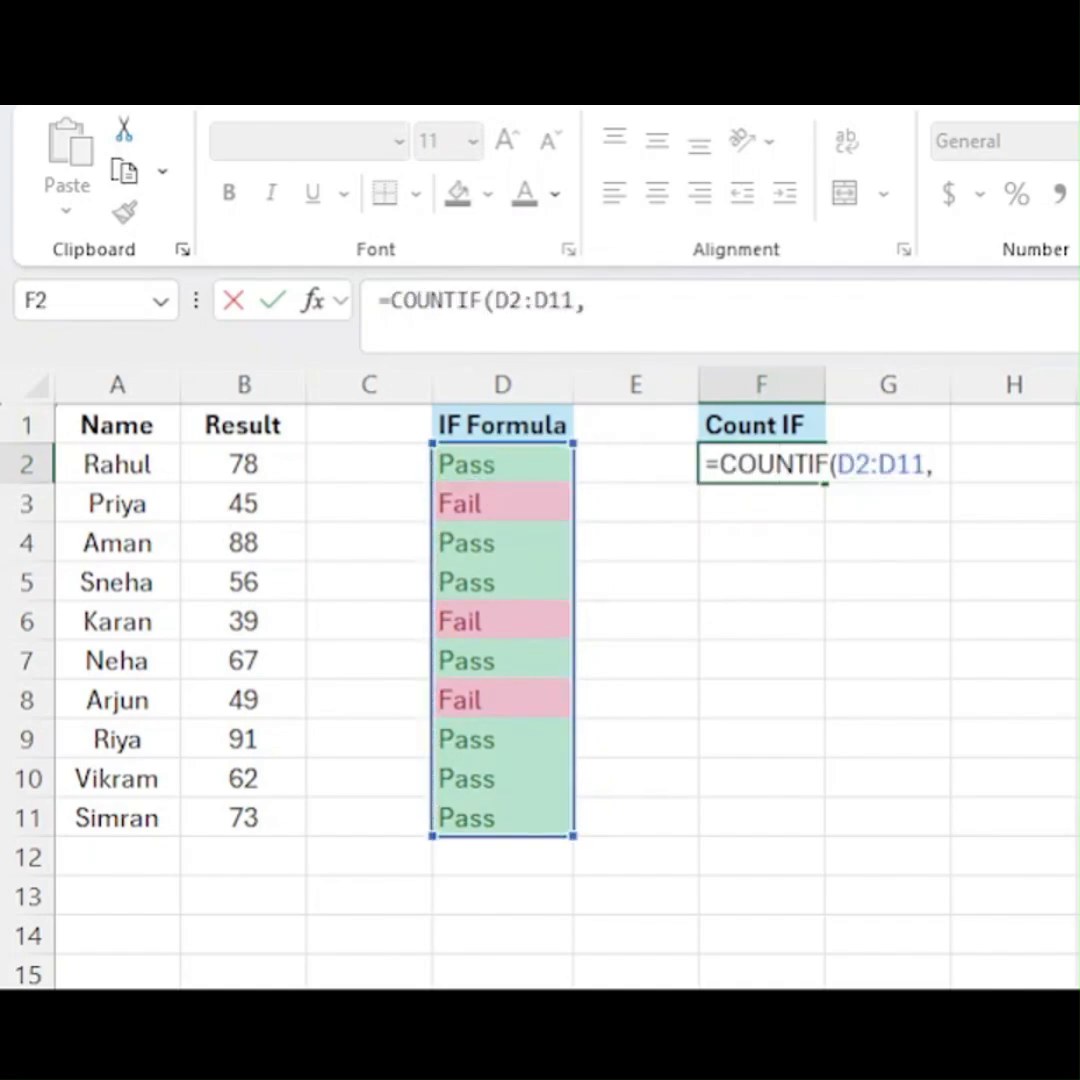
type("\"Pass")
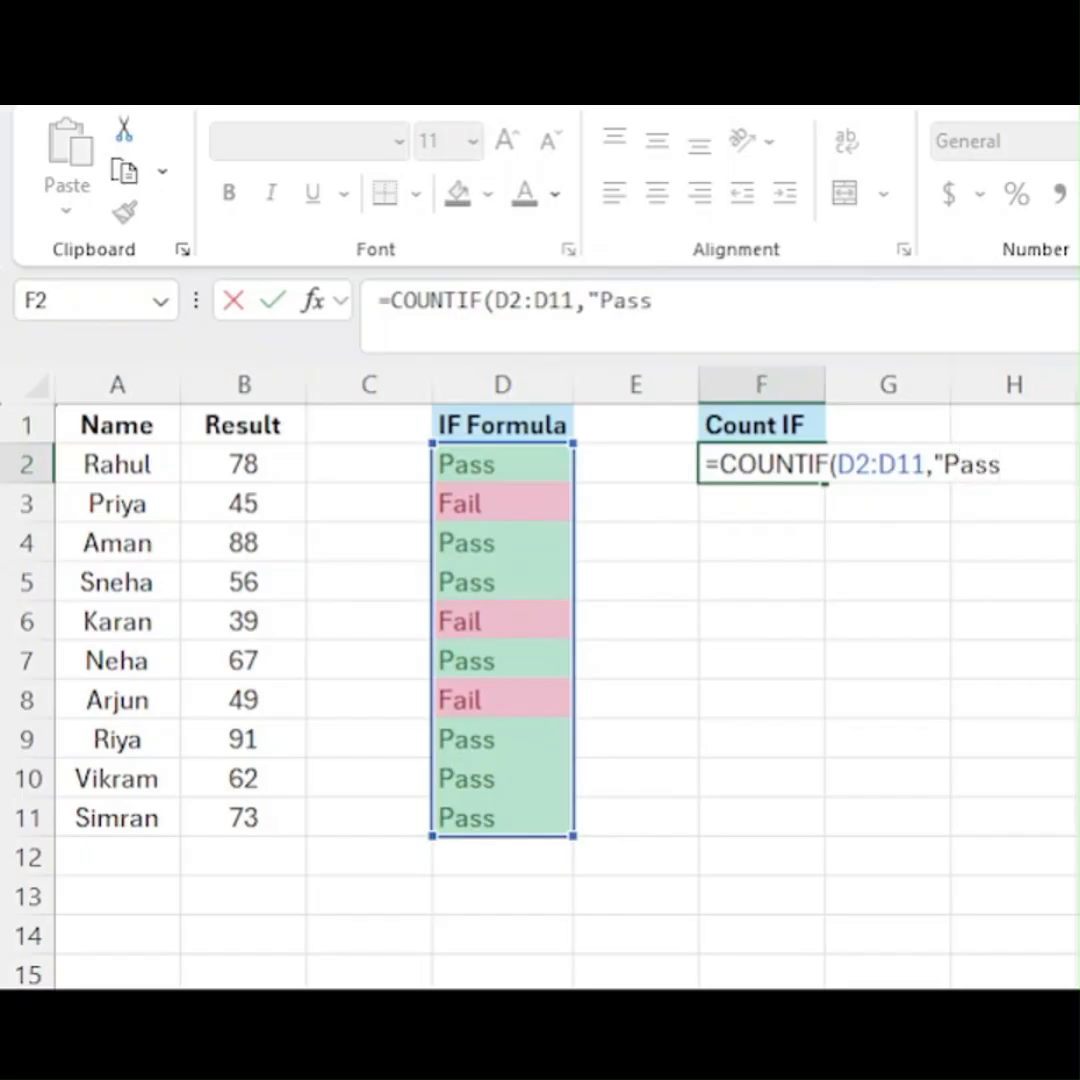
type("\")")
- Complete the formula in F2 as =COUNTIF(D2:D11,"Pass") and select that cell again
key("Return")
left_click(761, 464)
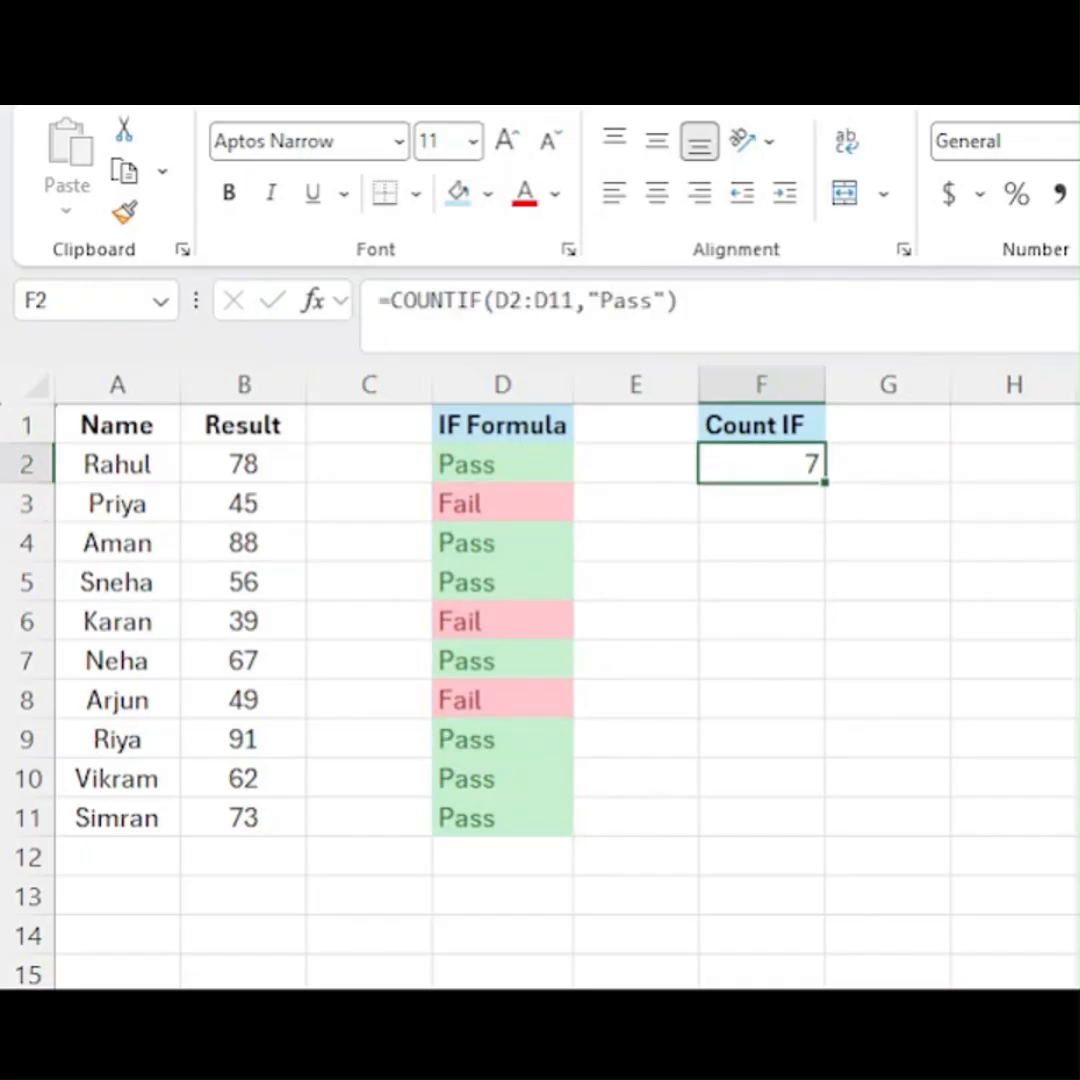
- Begin another COUNTIF formula in F3 that also uses D2:D11 as its range
key("ctrl+c")
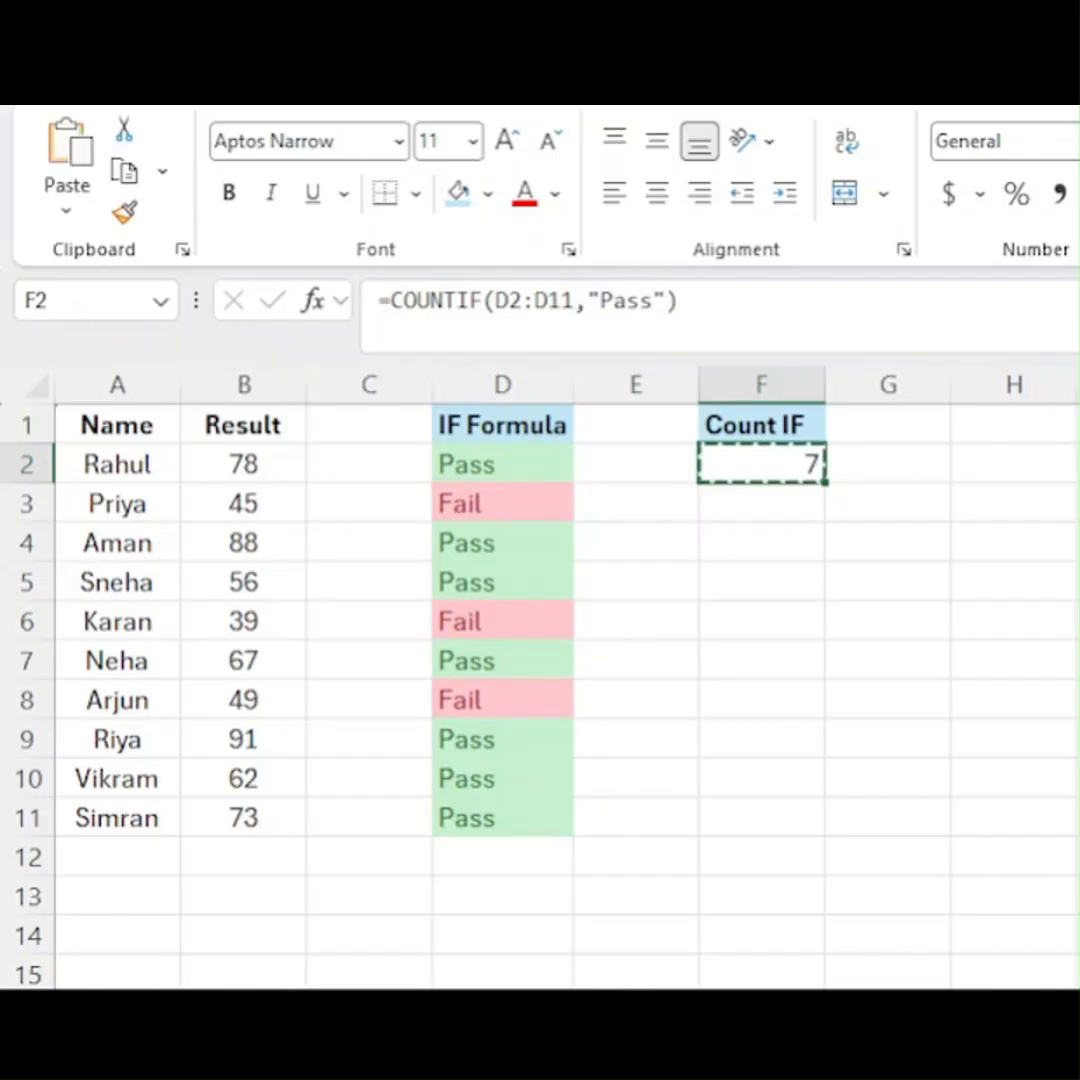
left_click(761, 503)
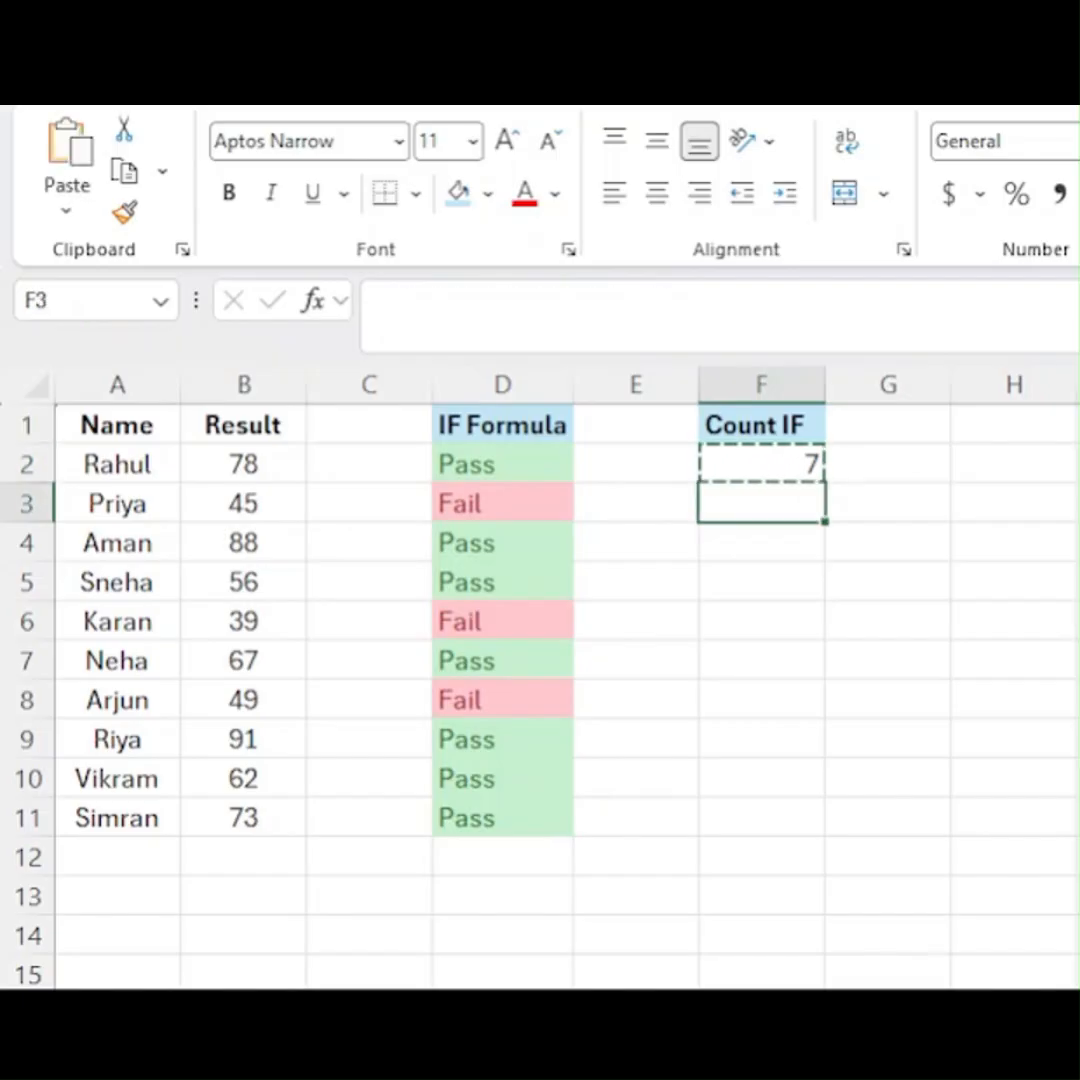
type("=coun")
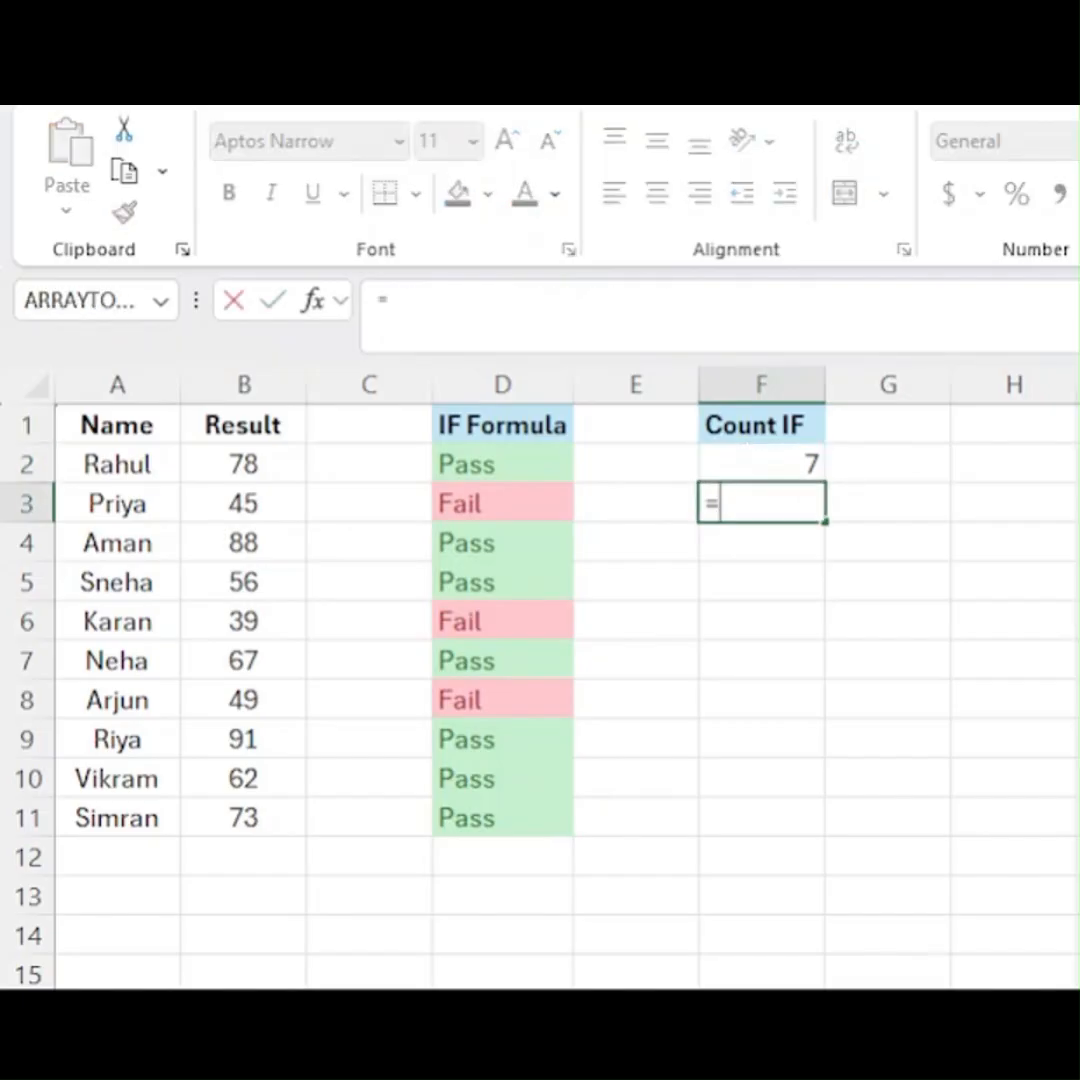
key("Down")
key("Down")
key("Down")
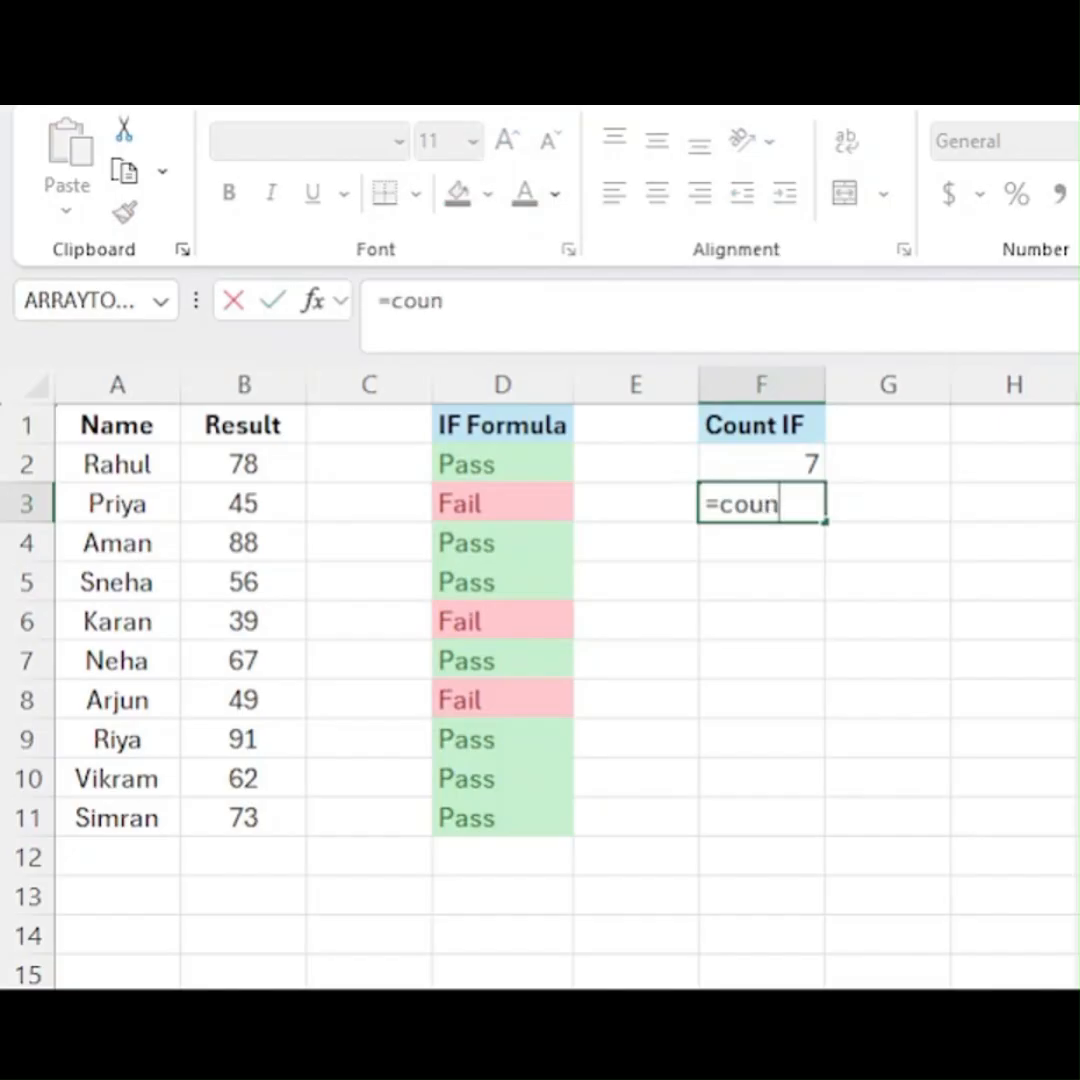
key("Tab")
key("Left")
key("Left")
key("Up")
key("ctrl+shift+Down")
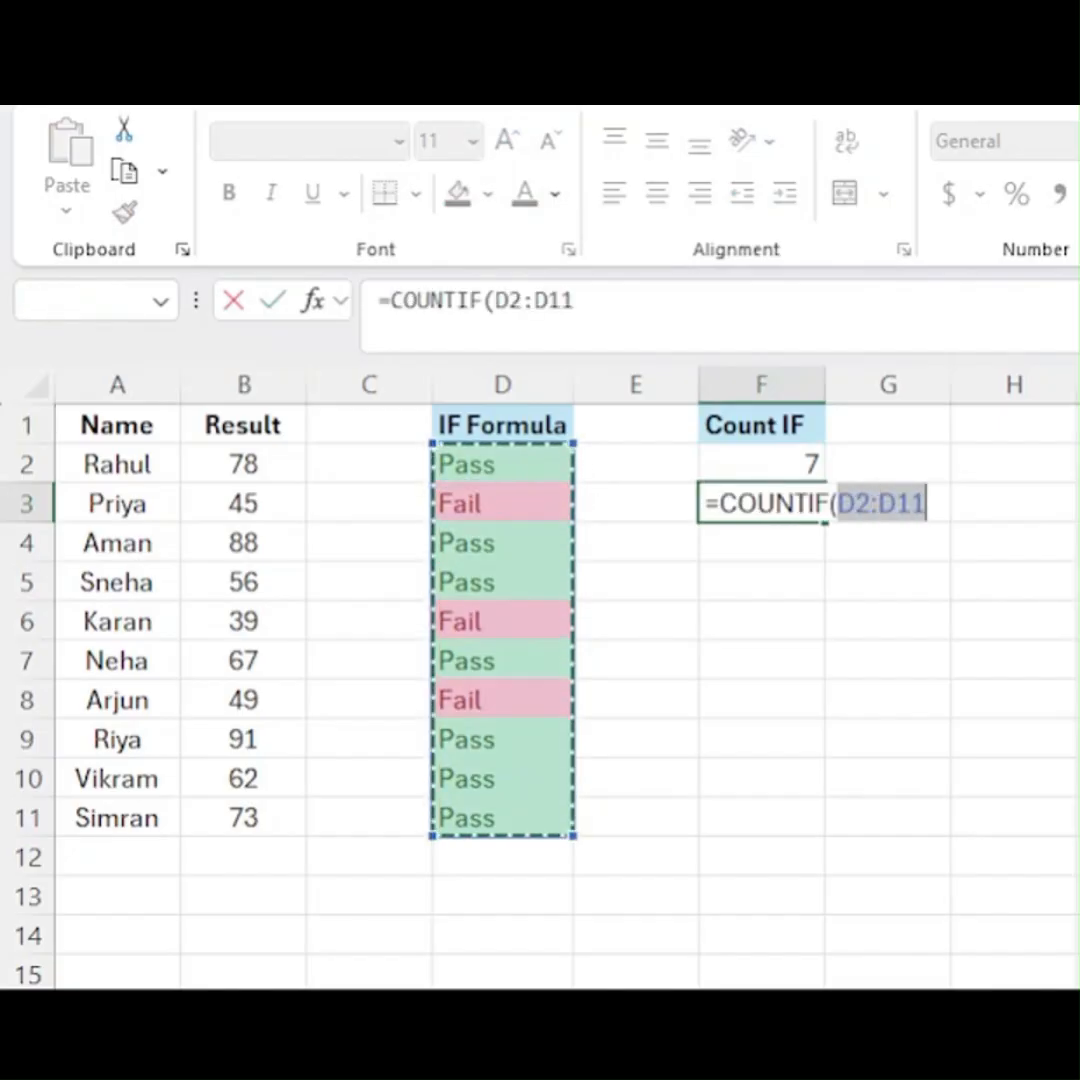
- Complete the formula in F3 as =COUNTIF(D2:D11,"Fail")
type(",\"F")
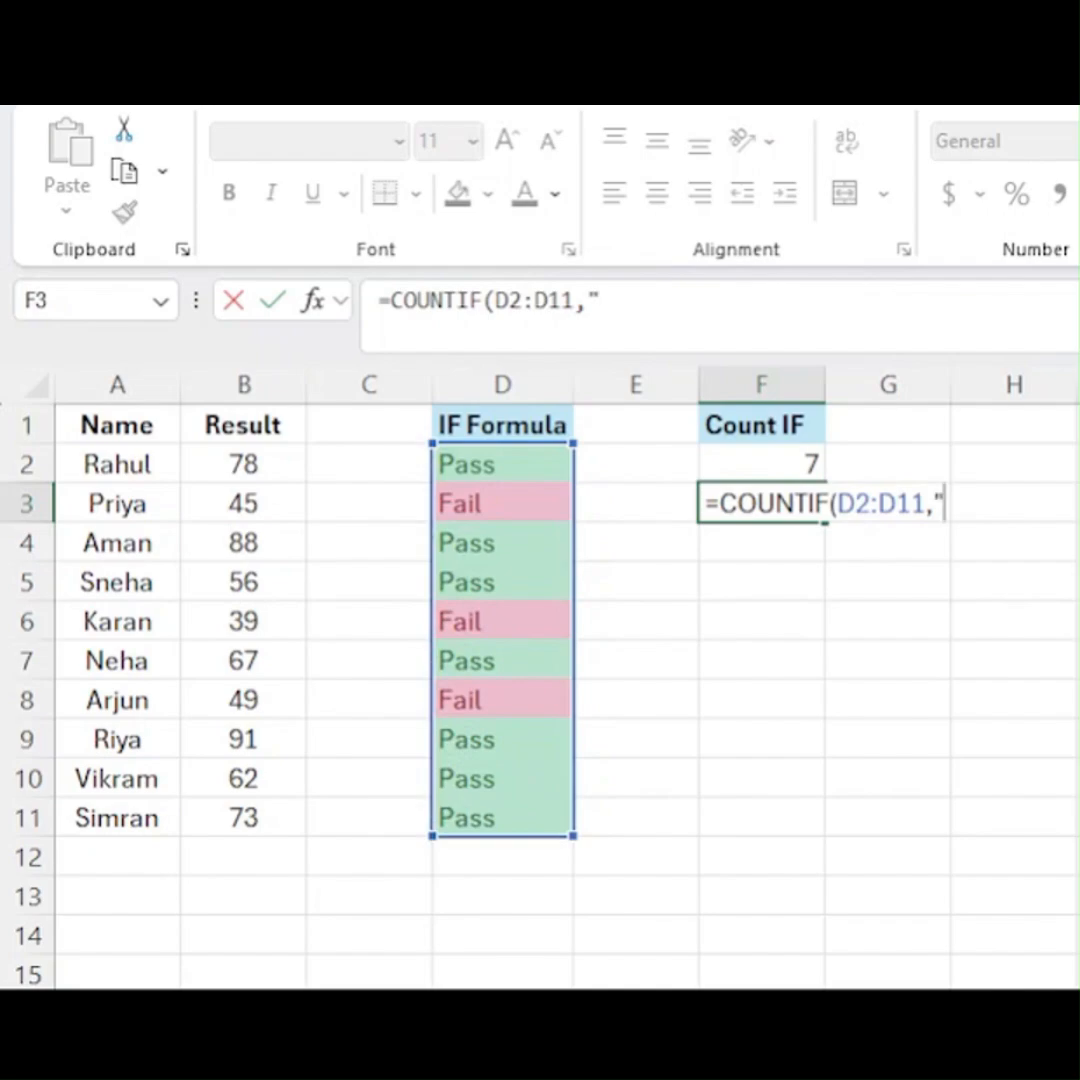
type("ail\")")
key("Return")
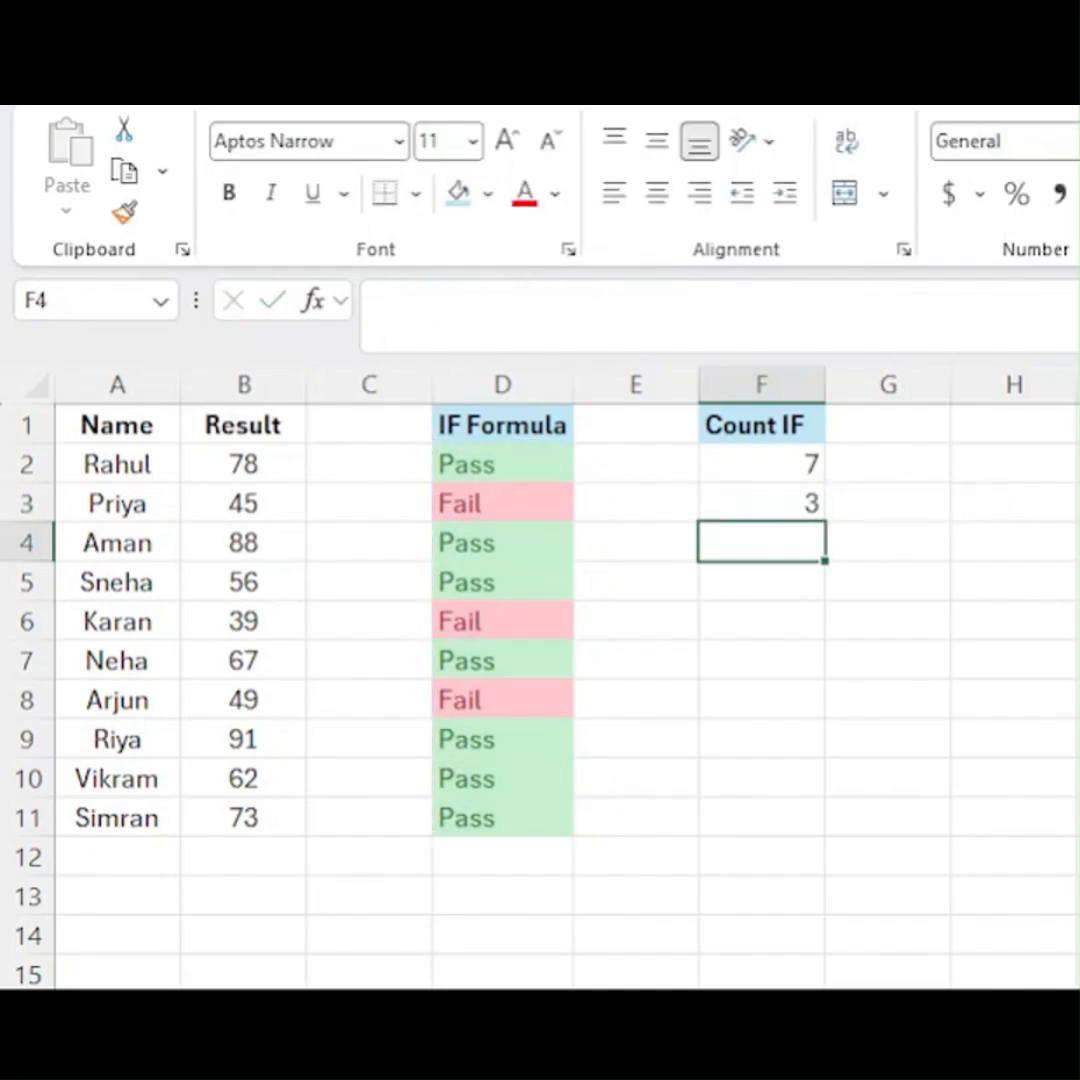
key("Up")
- Check the Fail cells D3, D6 and D8 against the COUNTIF result in F3
left_click(478, 488)
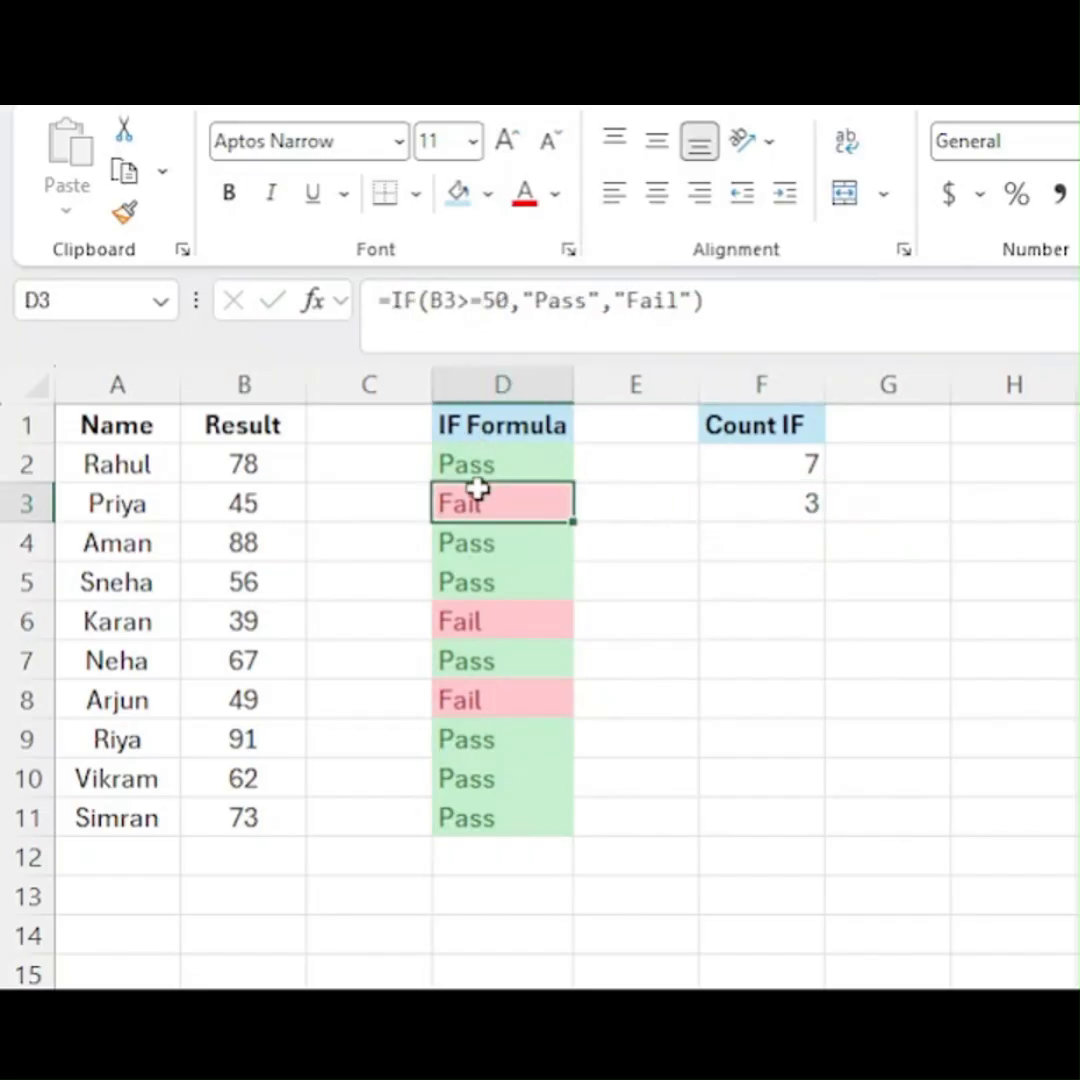
left_click(494, 622, "ctrl")
left_click(494, 687, "ctrl")
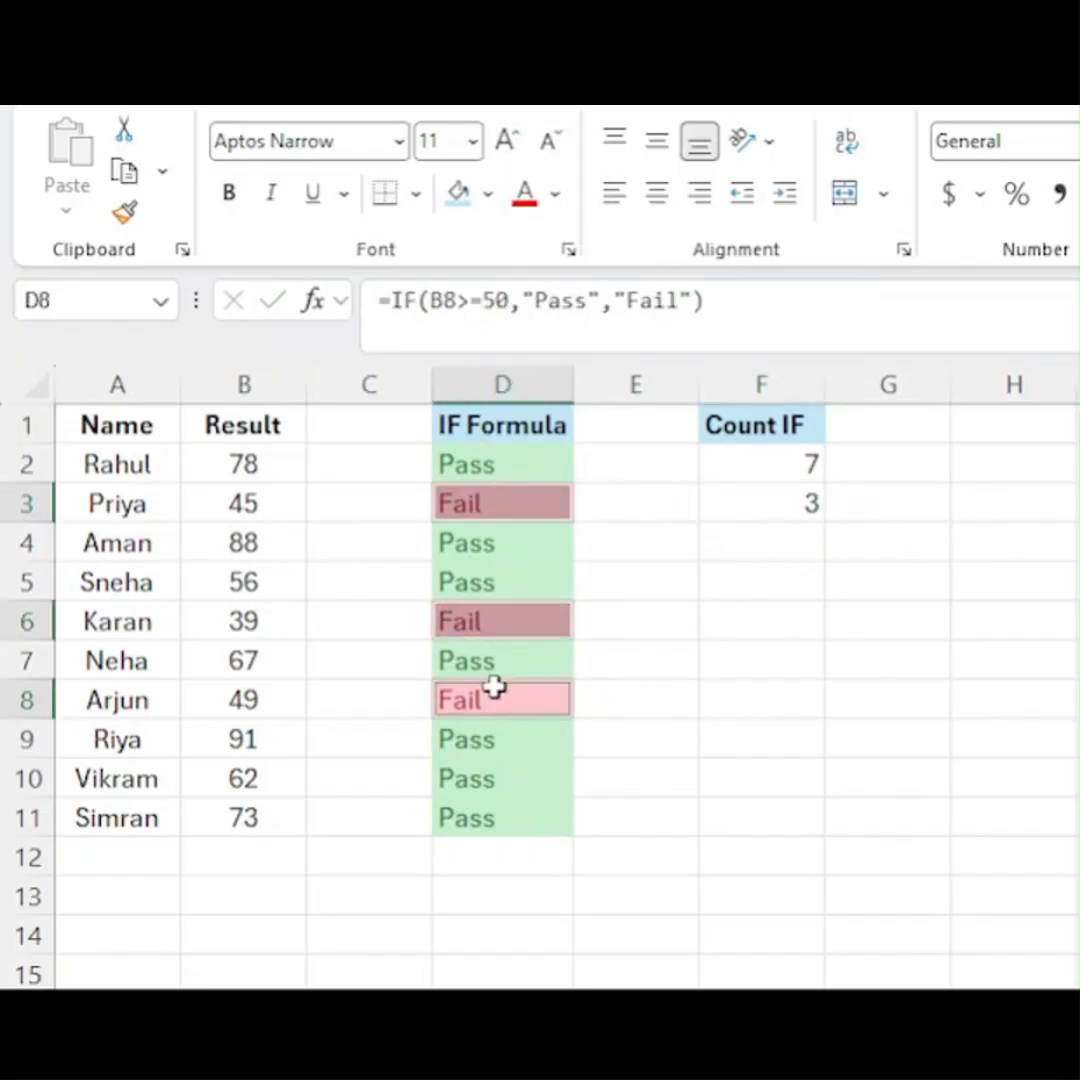
left_click(756, 520)
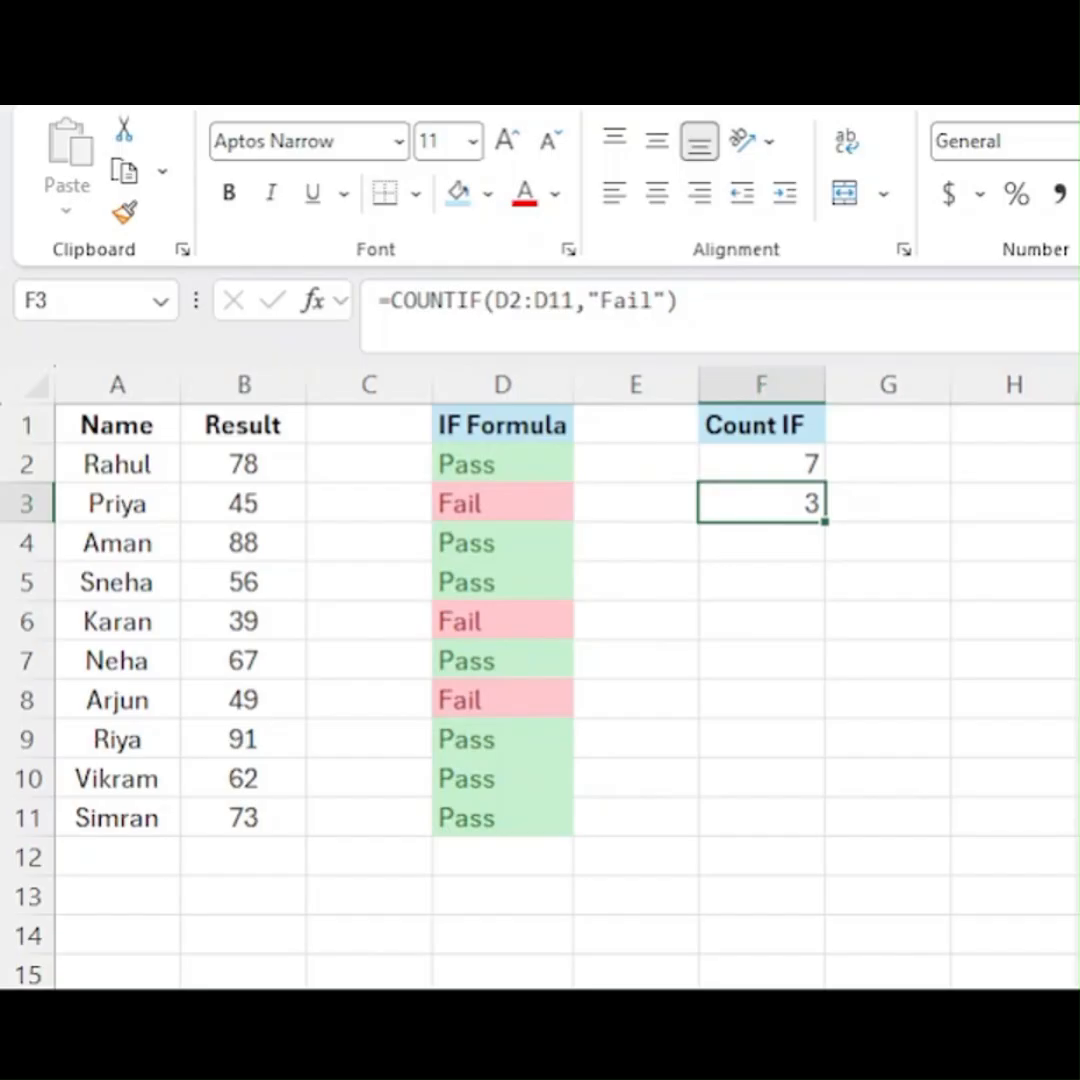
- Insert a default chart from the two COUNTIF results in F2:F3
key("Up")
key("shift+Down")
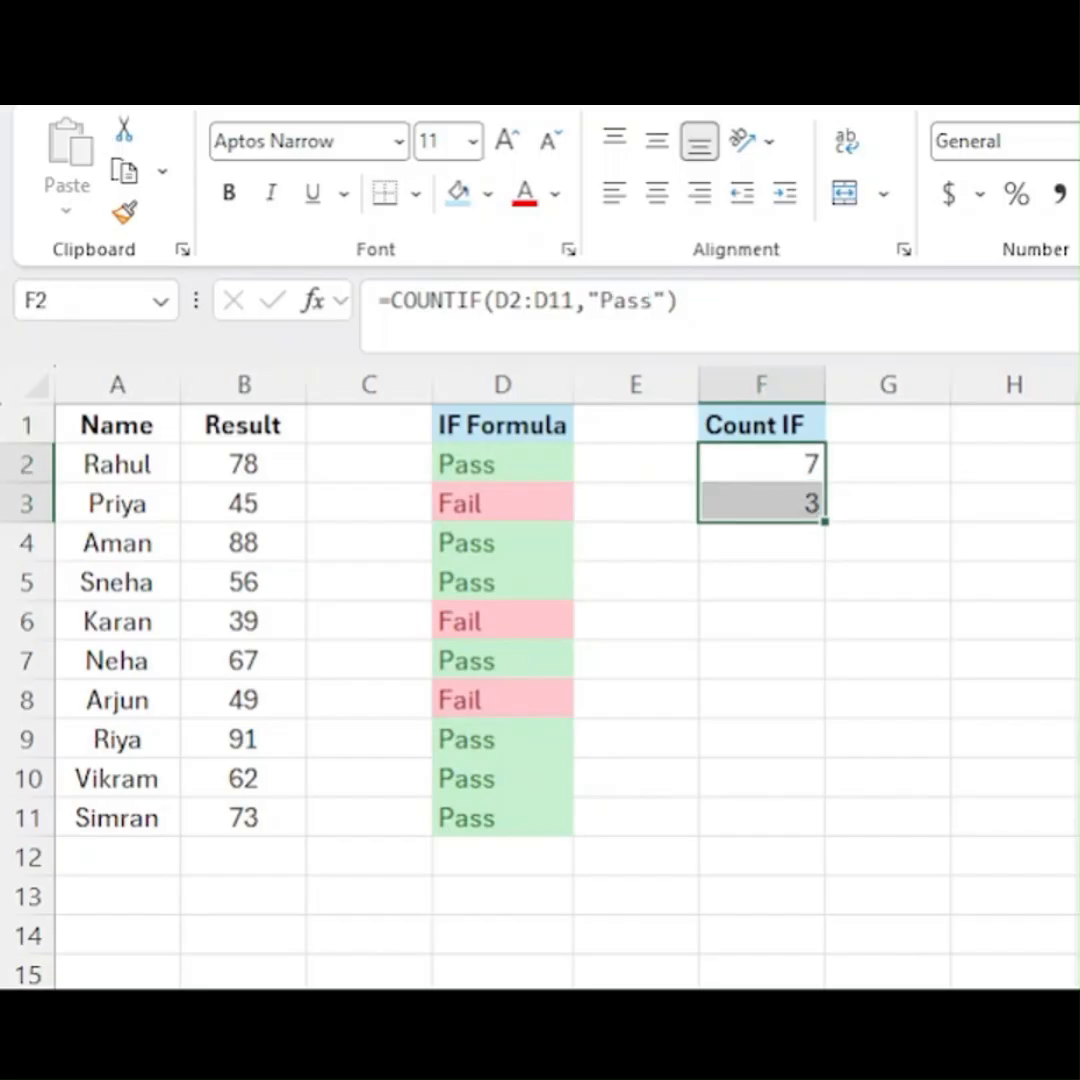
key("alt+F1")
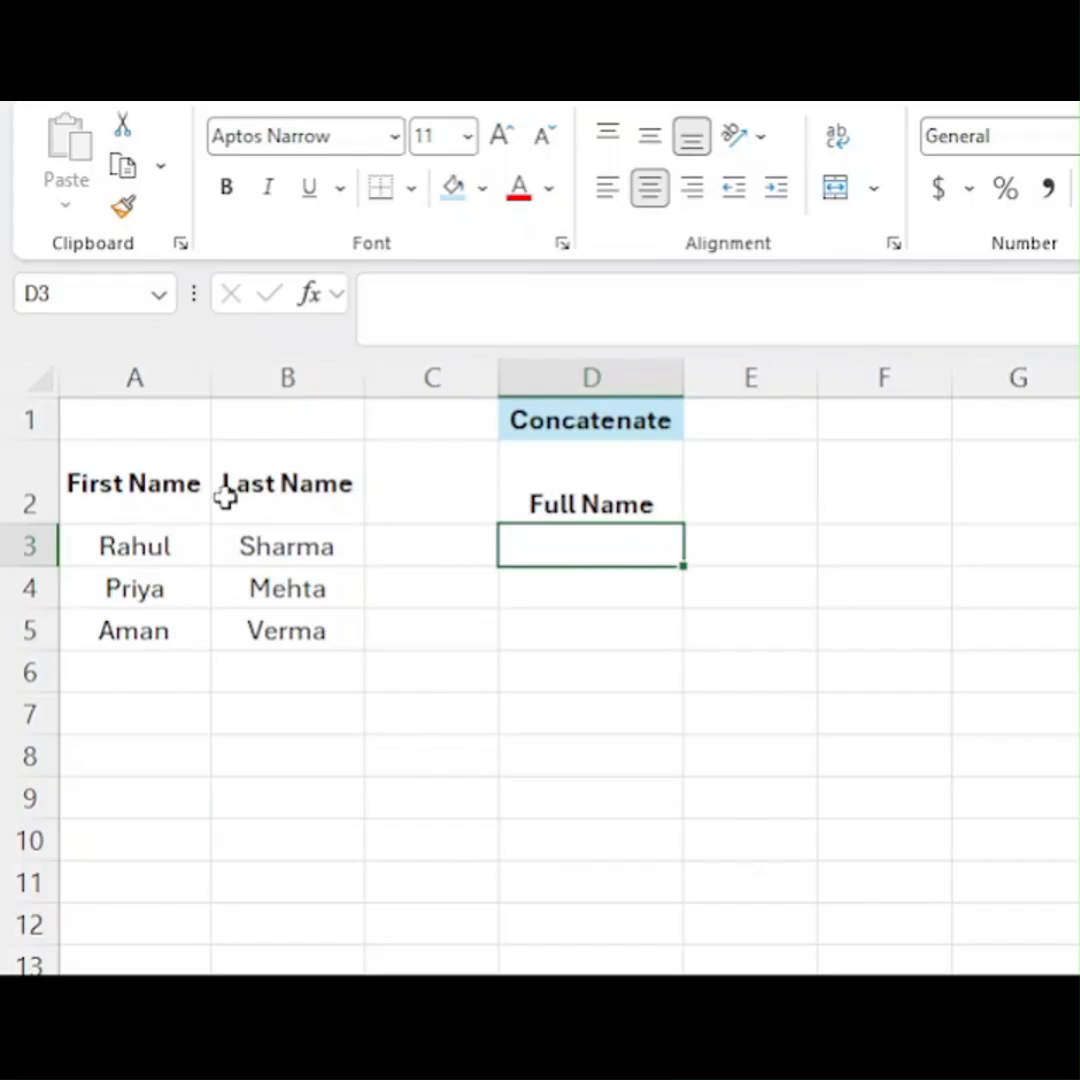
- Enter =A3&" "&B3 in D3 to join the first and last names with a space between them
left_click(104, 465)
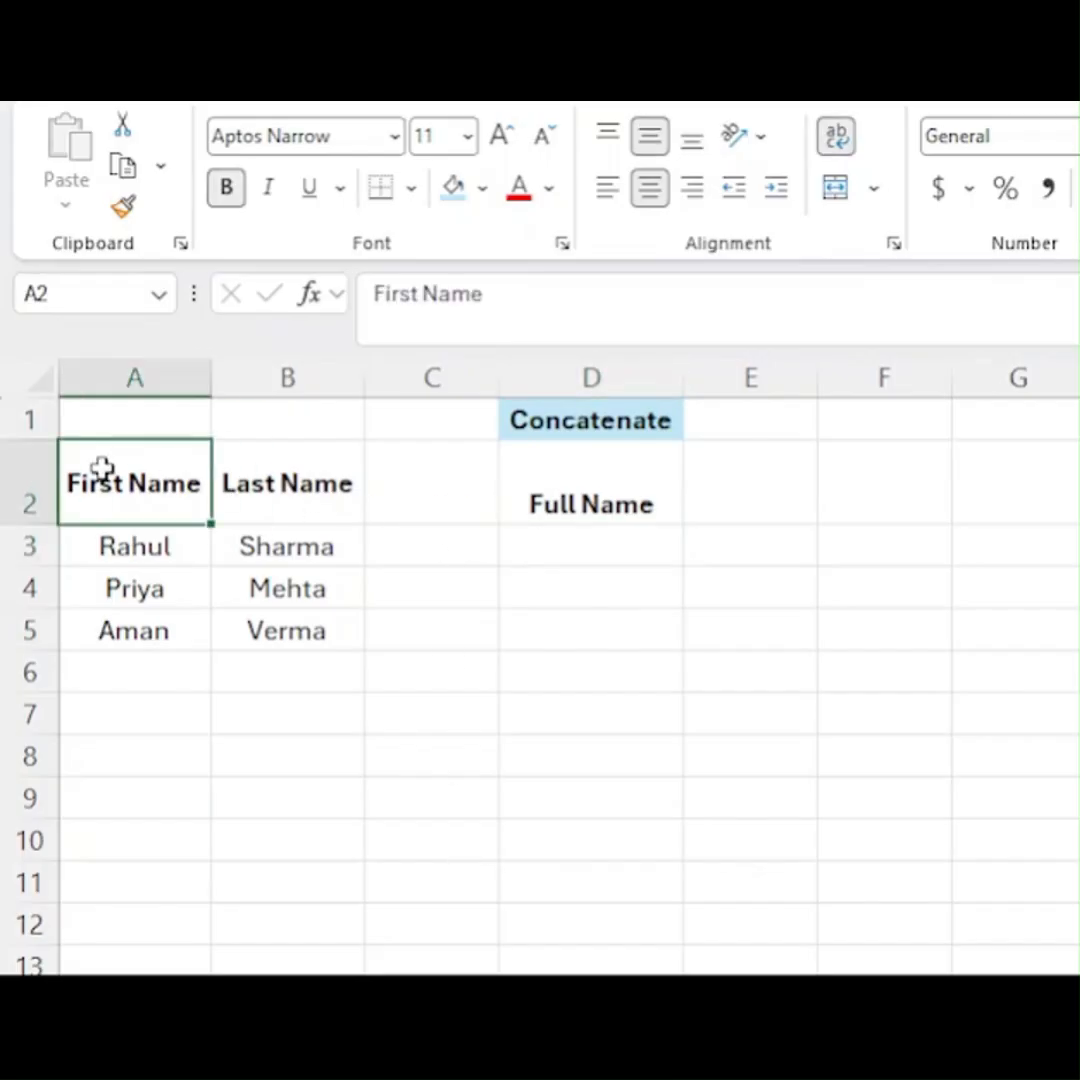
key("Down")
key("Right")
key("Right")
key("Right")
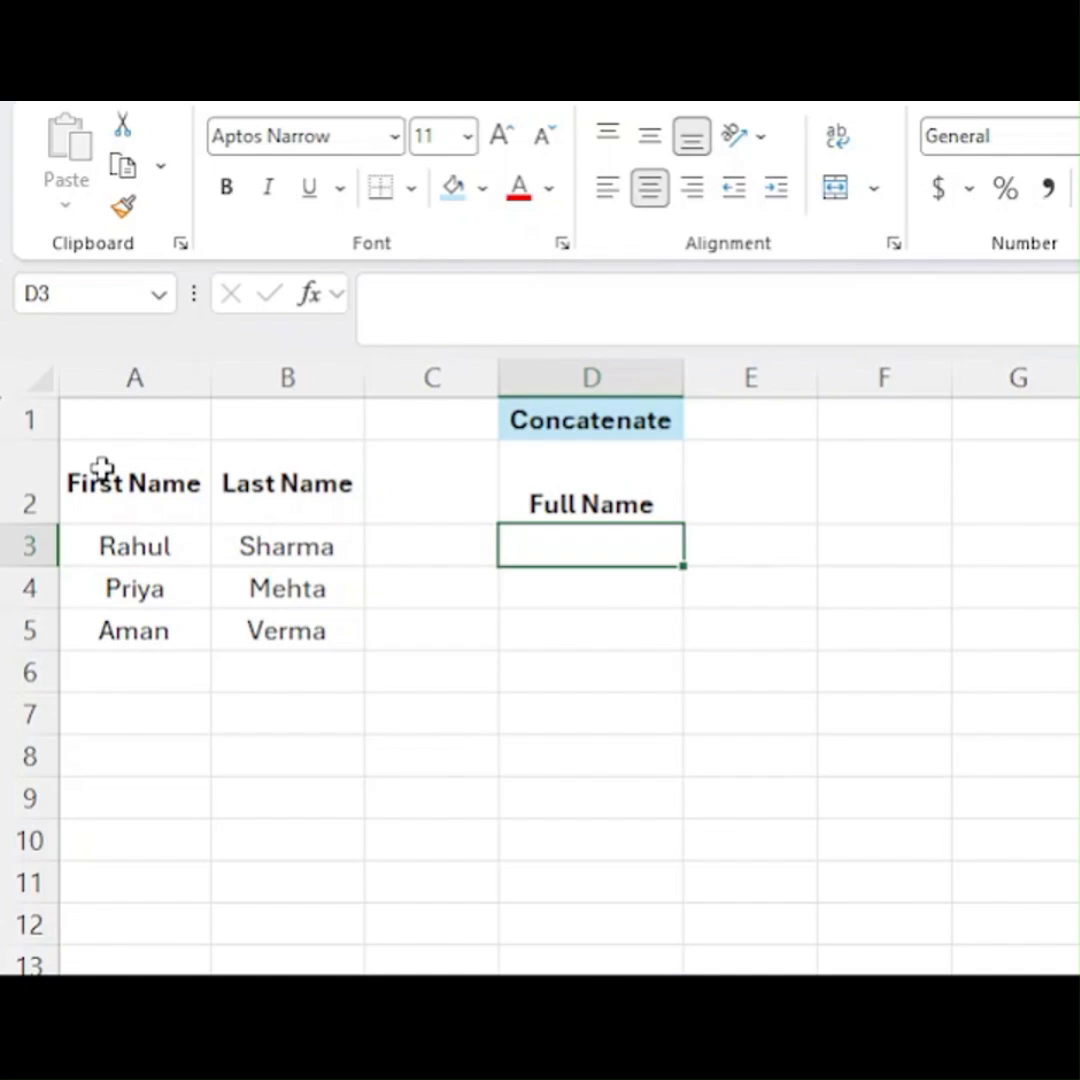
type("=")
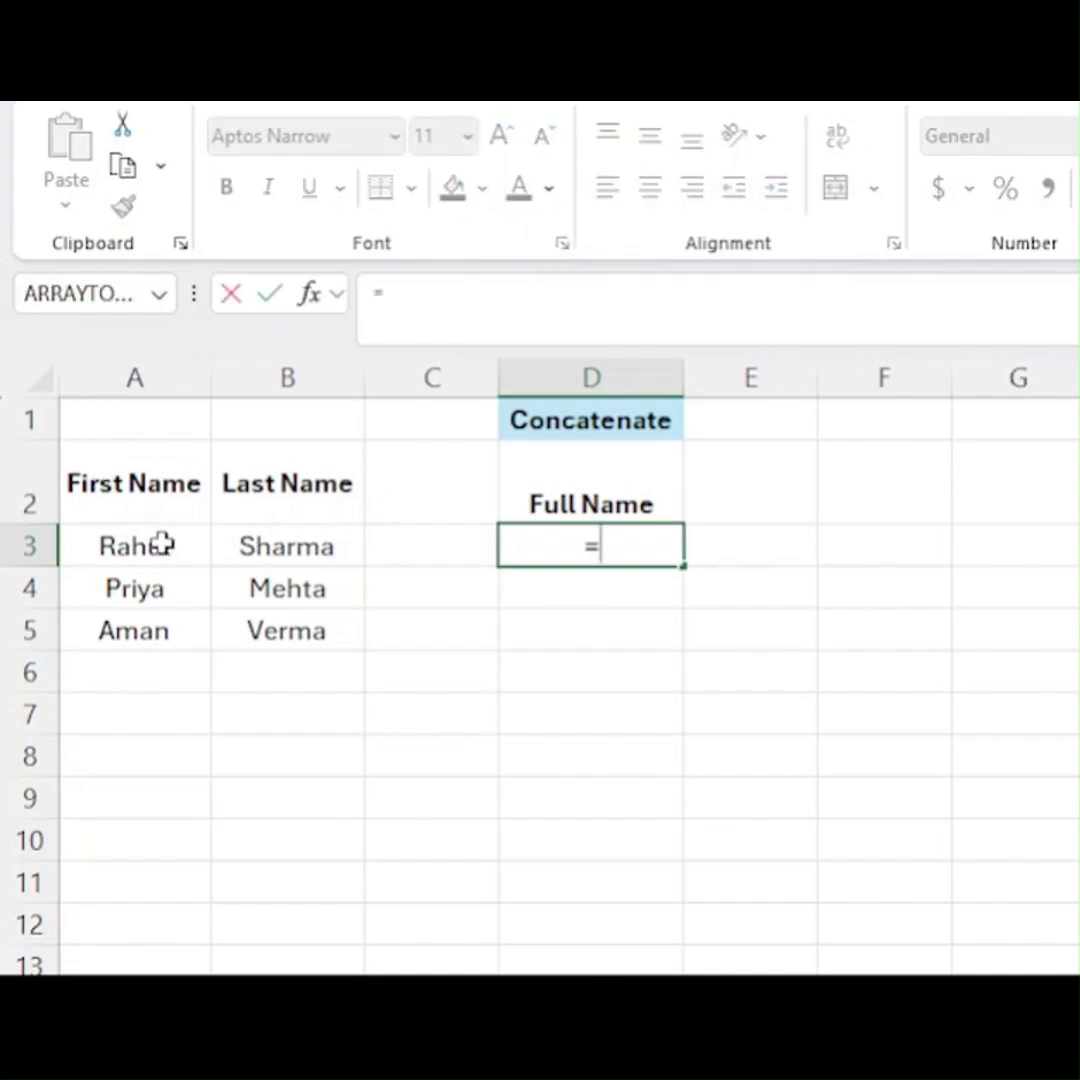
left_click(163, 545)
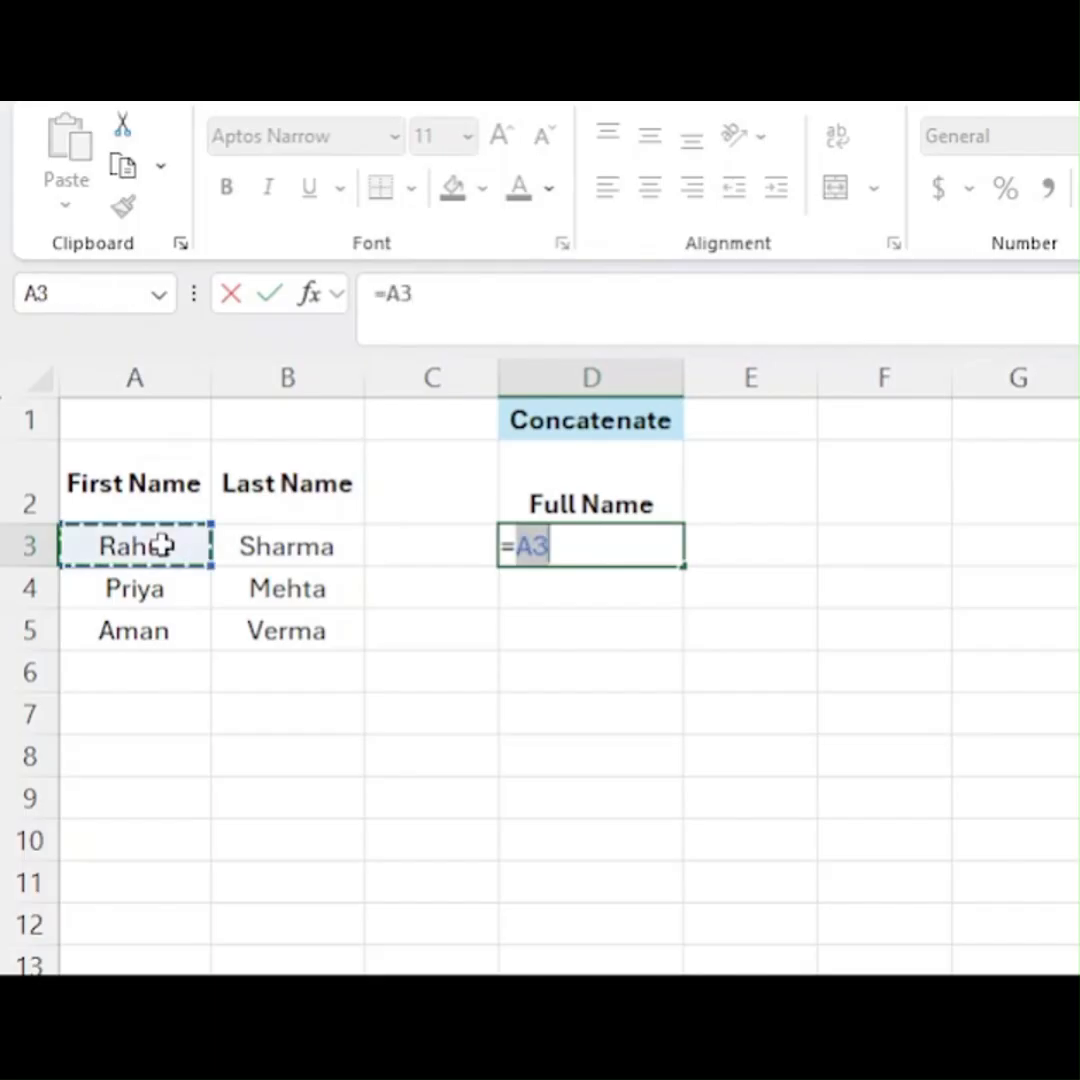
type("&")
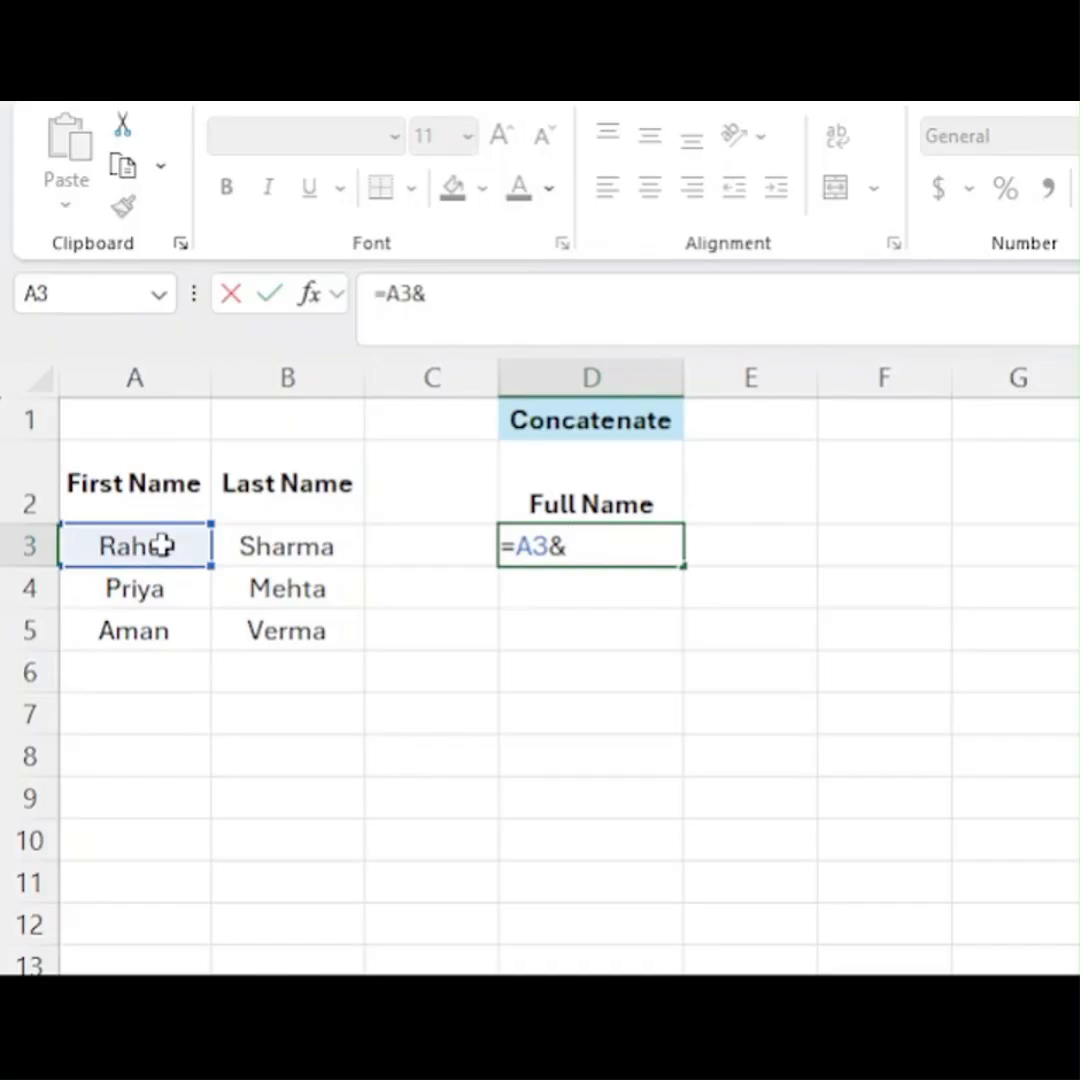
type("\" \"&")
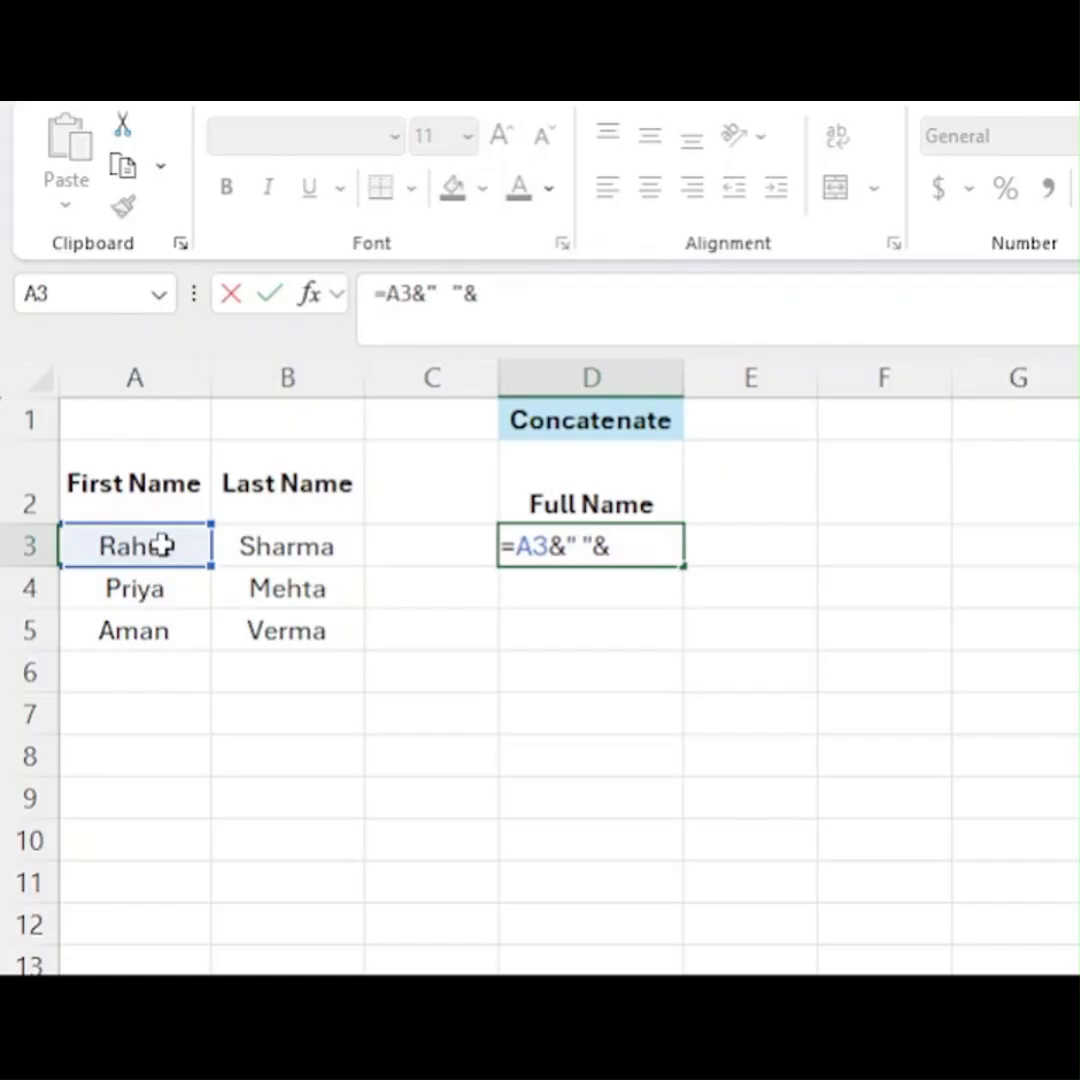
left_click(345, 546)
key("Return")
- Fill the full-name formula from D3 down through D5
key("Up")
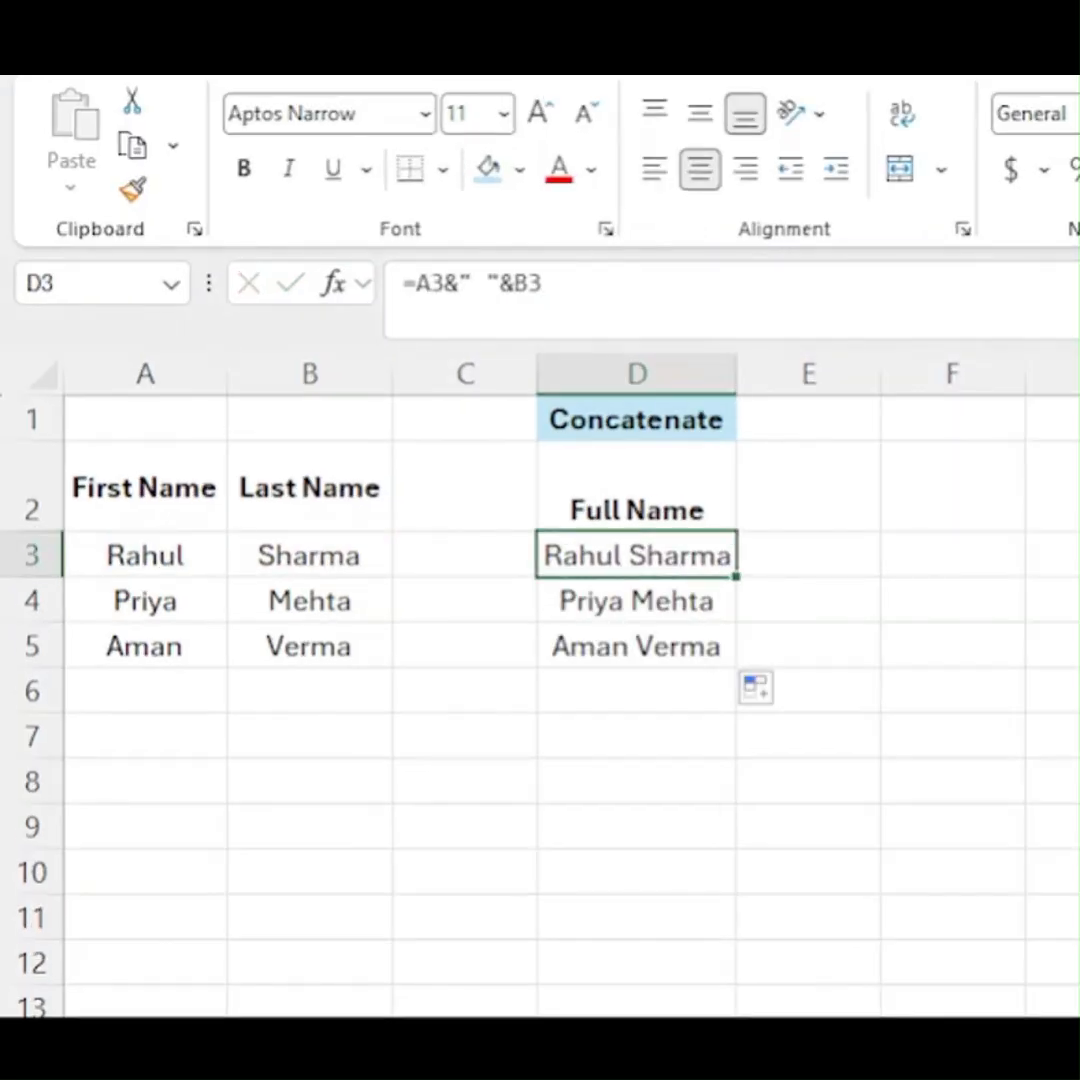
key("shift+Down")
key("shift+Down")
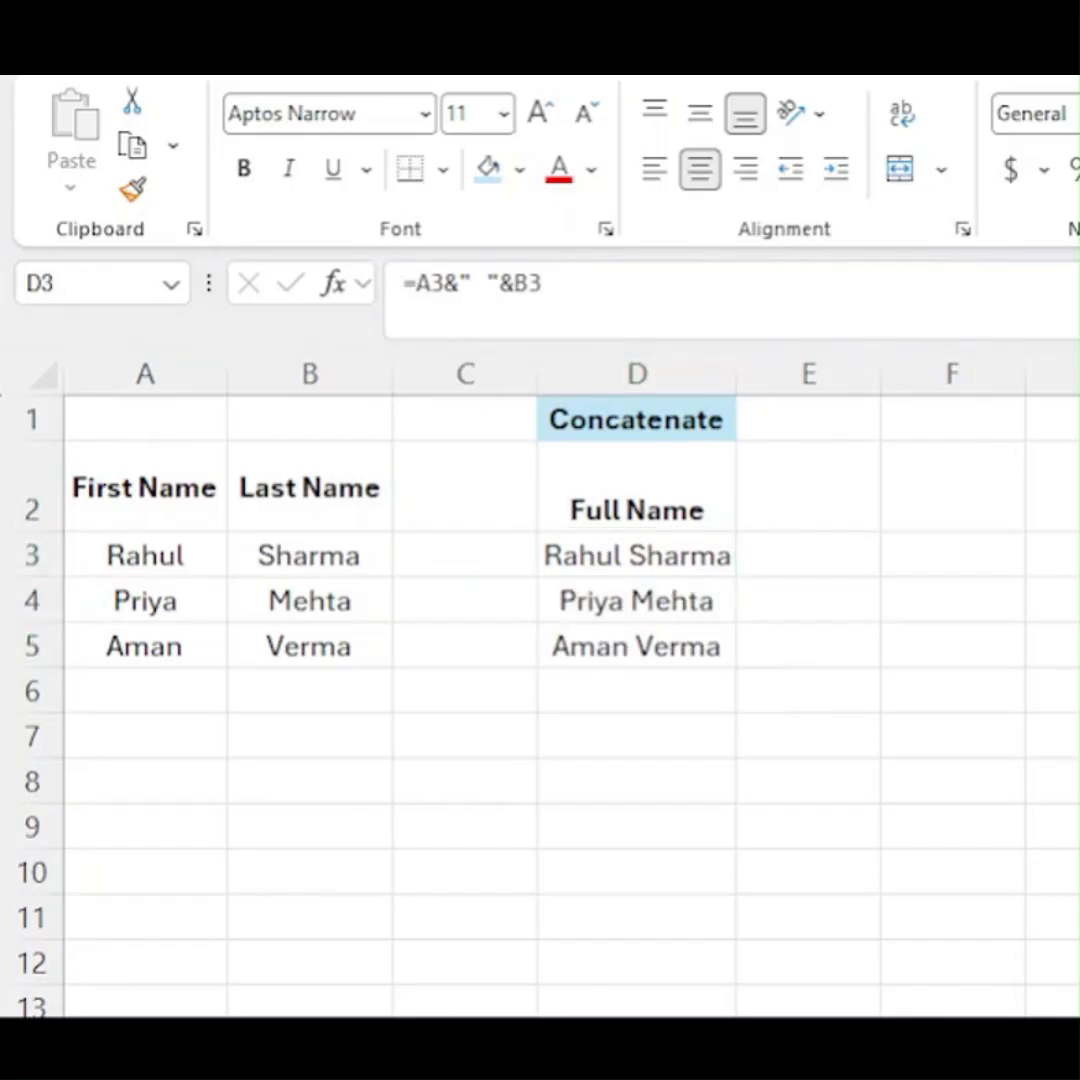
- Turn on filtering for the First Name and Last Name table with headers in row 2
left_click(145, 487)
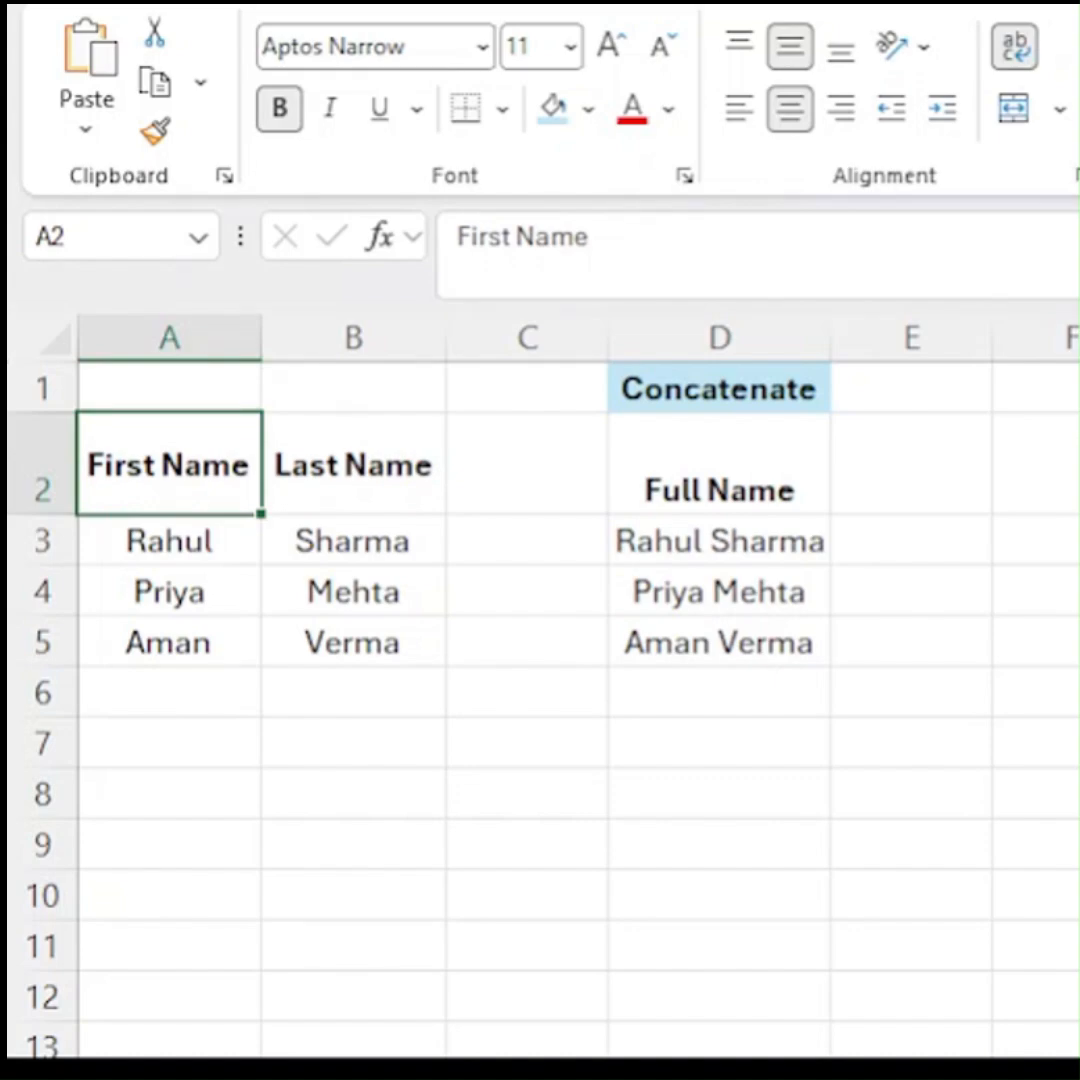
key("ctrl+shift+l")
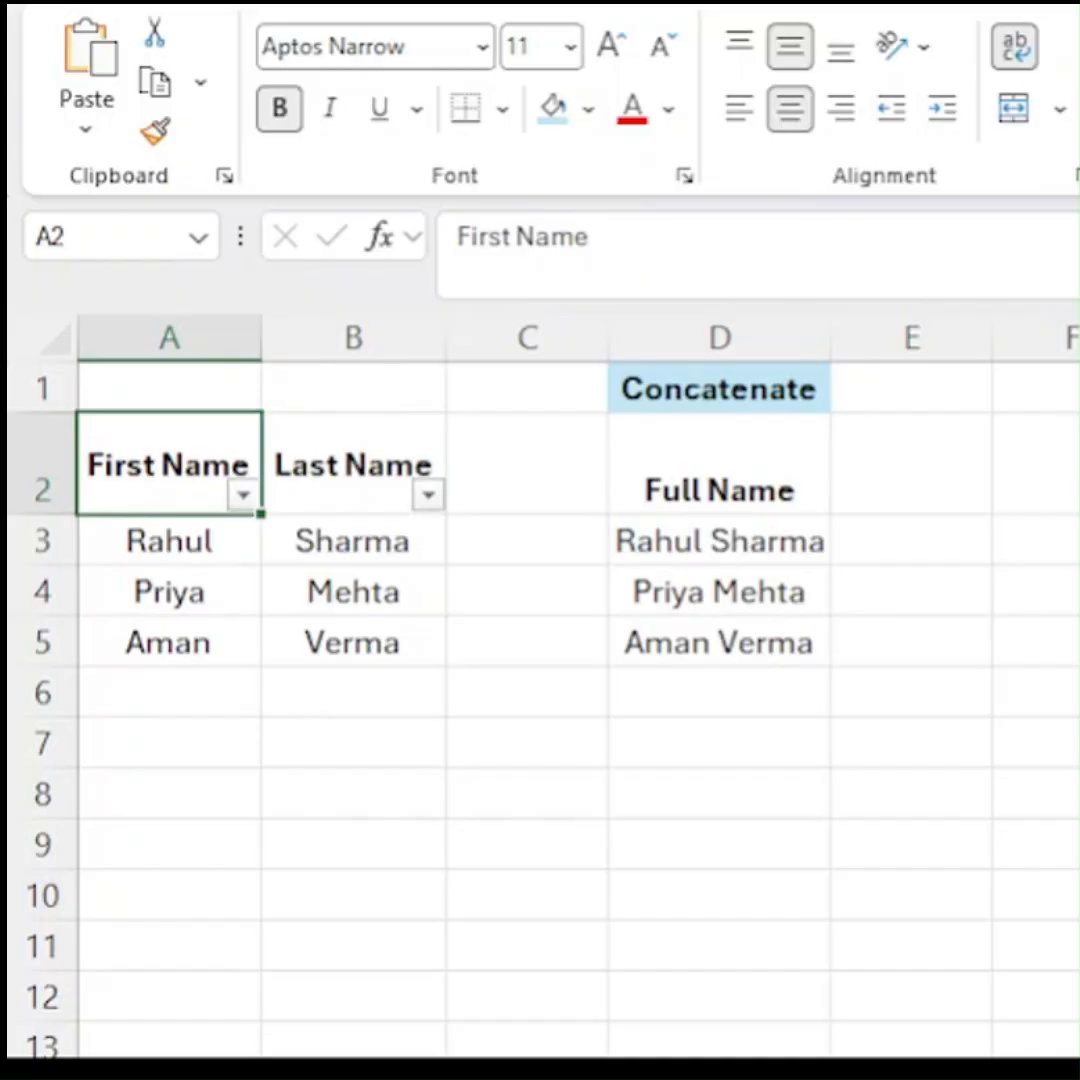